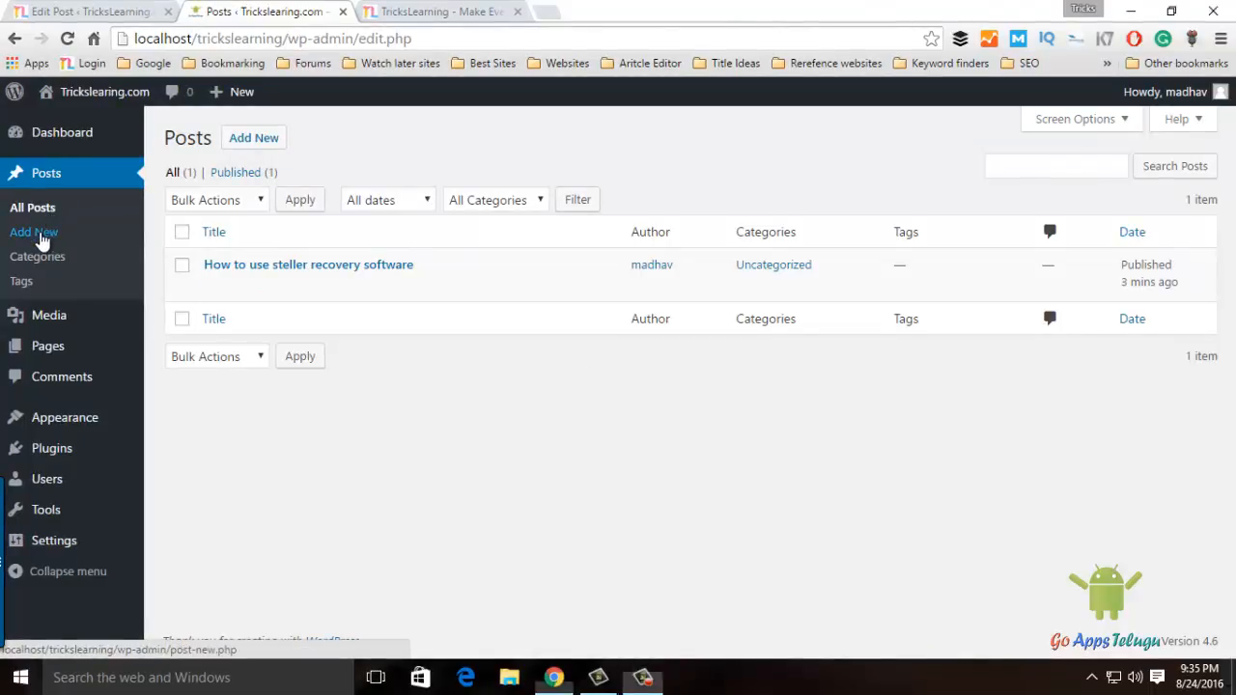
Create a new post titled "How to Use Stellar Phoenix Photo Recovery Software", copying the title from the TricksLearning.com post.
click(40, 237)
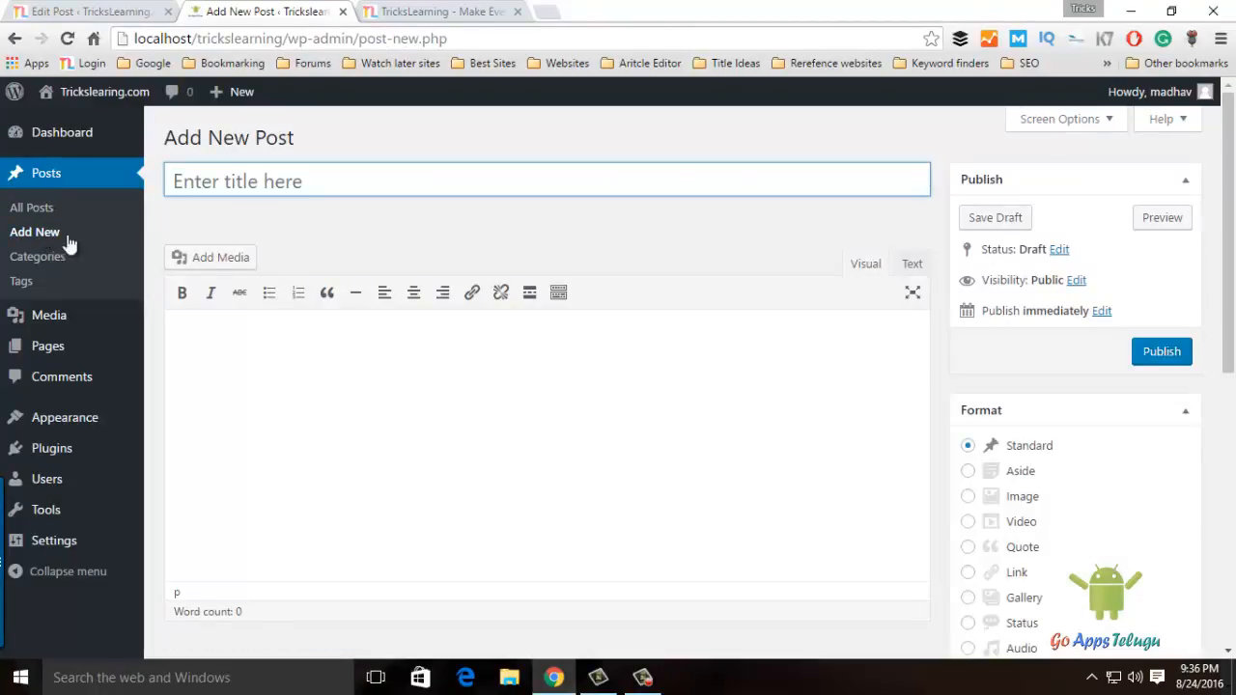
click(302, 181)
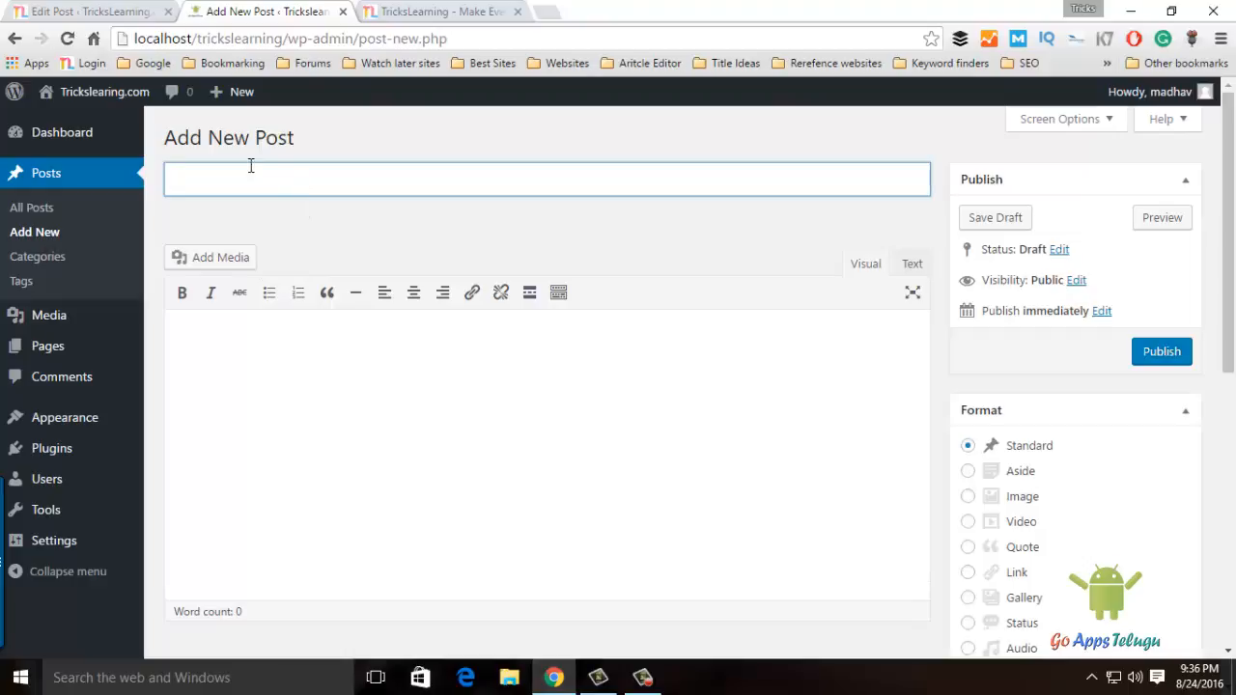
click(86, 11)
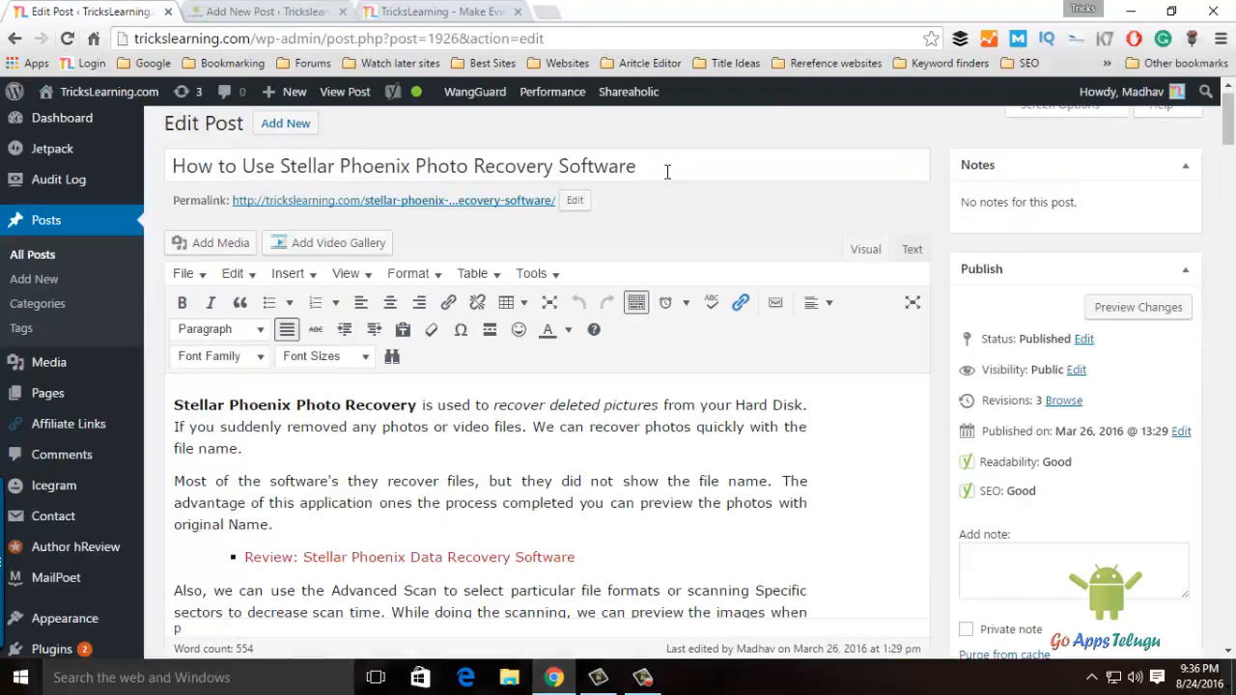
drag(662, 170, 152, 165)
key(ctrl+c)
click(259, 13)
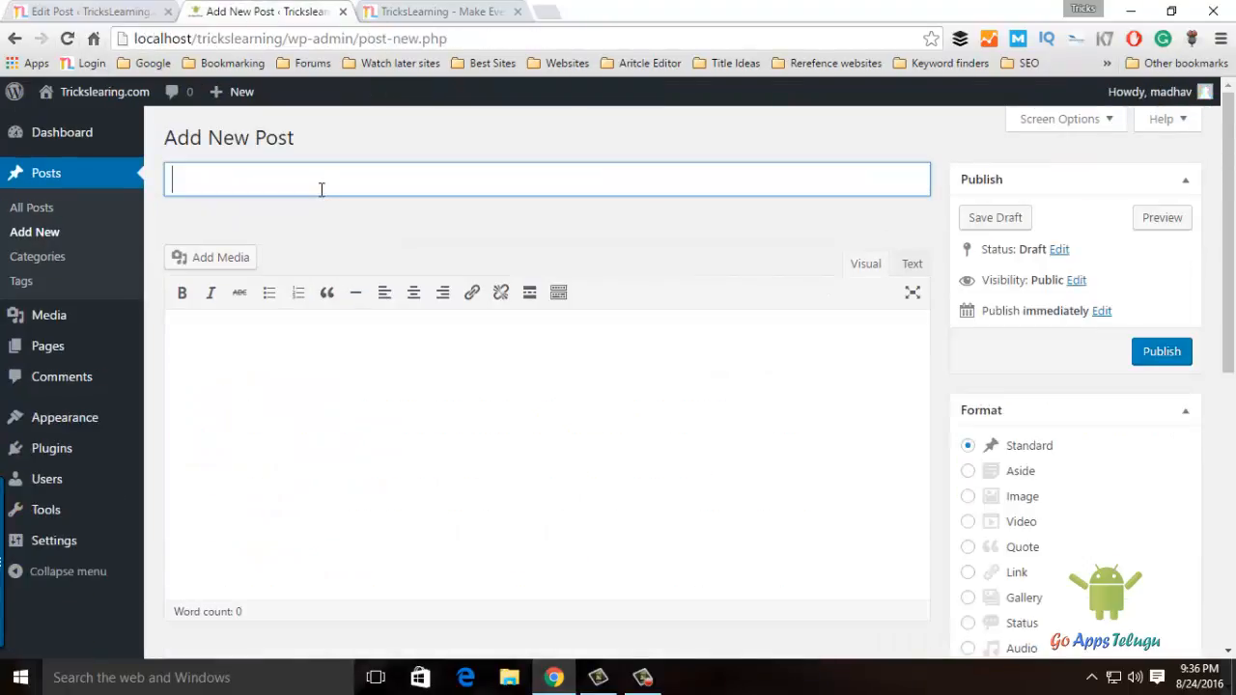
key(ctrl+v)
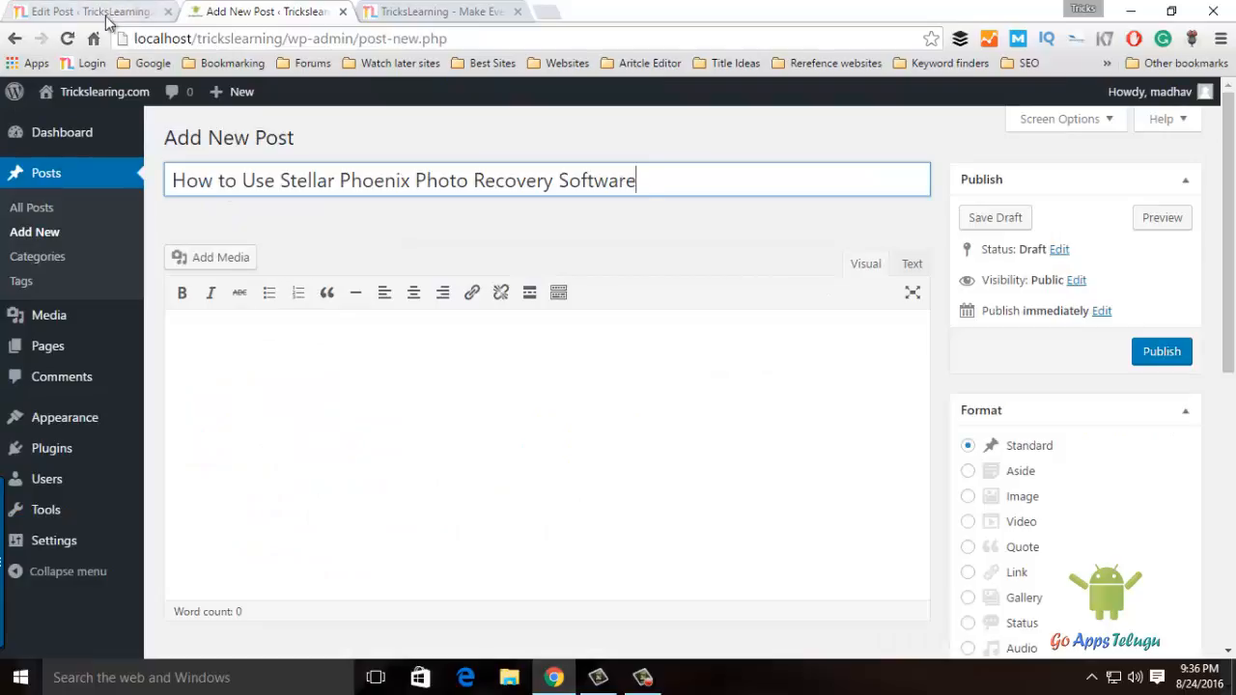
click(469, 325)
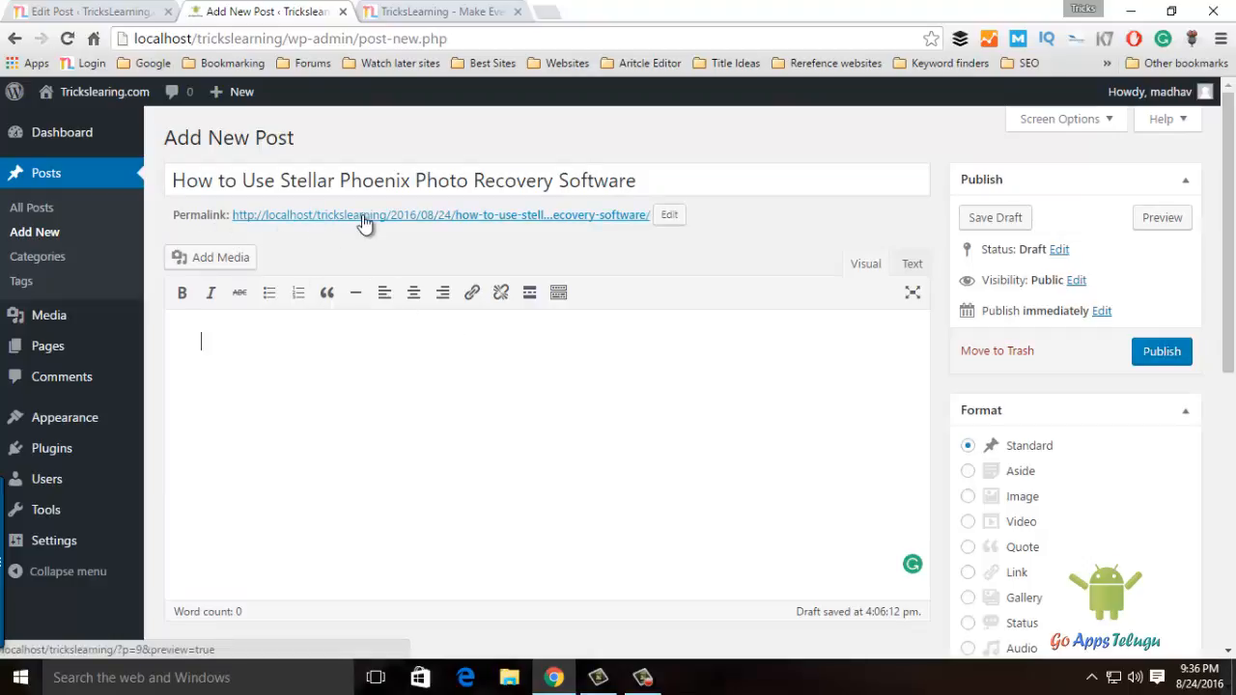
Shorten the post's permalink slug to stellar-phoenix-photo-recovery-software by removing the leading "how-to-use-".
click(669, 214)
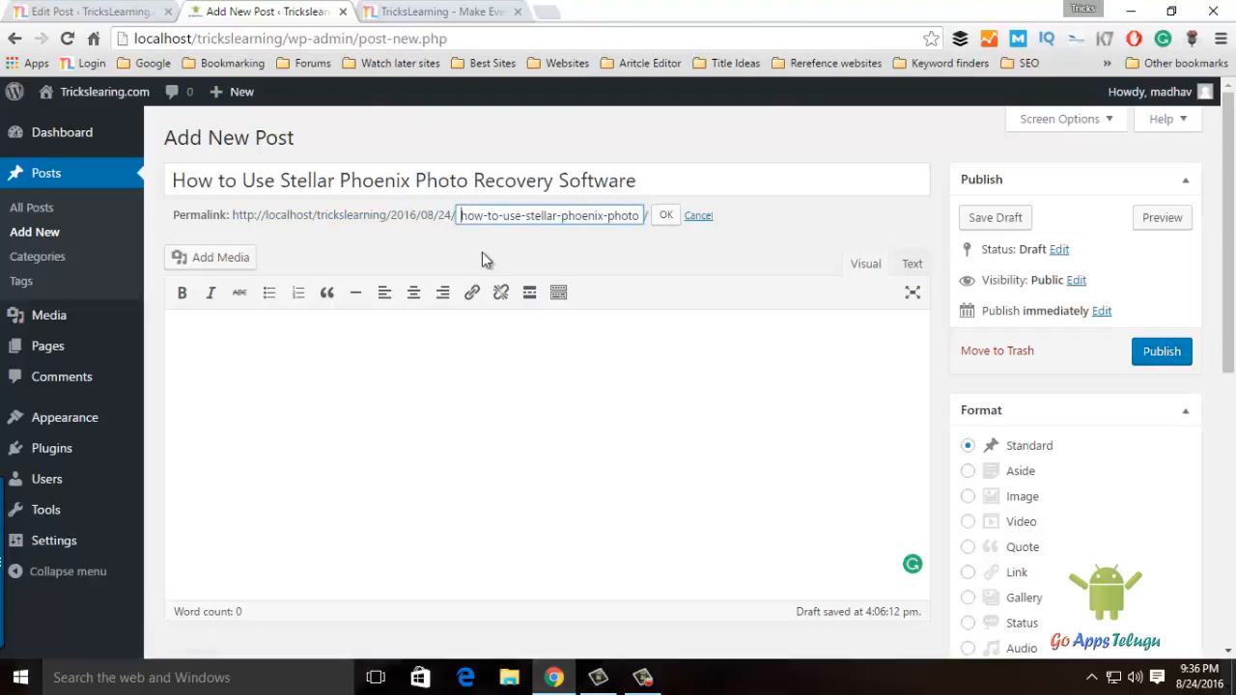
text(-r)
click(459, 216)
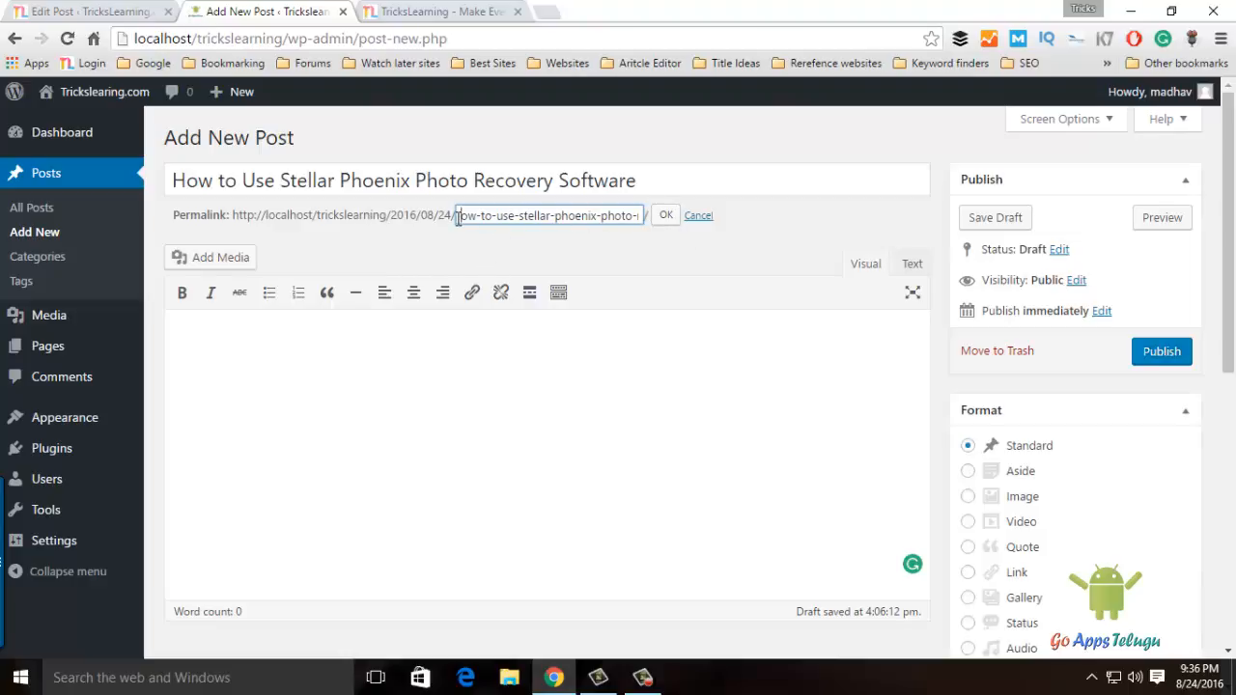
key(Delete)
key(Delete)
key(Delete)
key(Delete)
key(Delete)
key(Delete)
key(Delete)
key(Delete)
key(Delete)
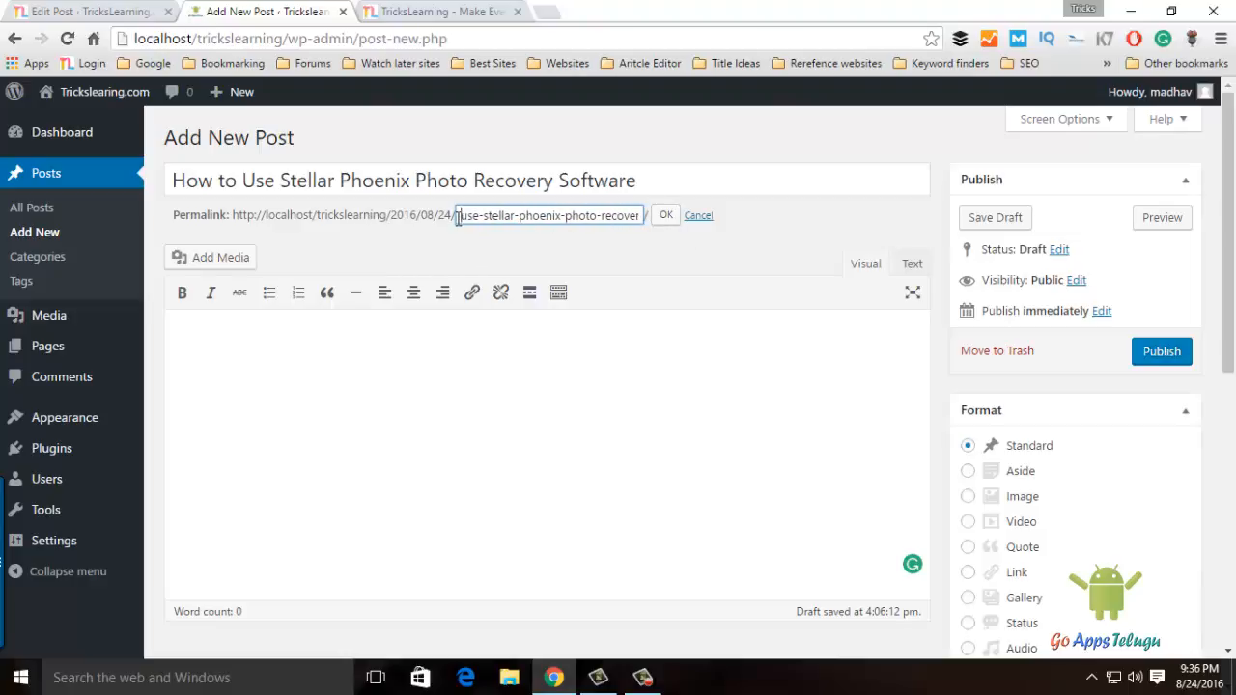
key(Delete)
key(Delete)
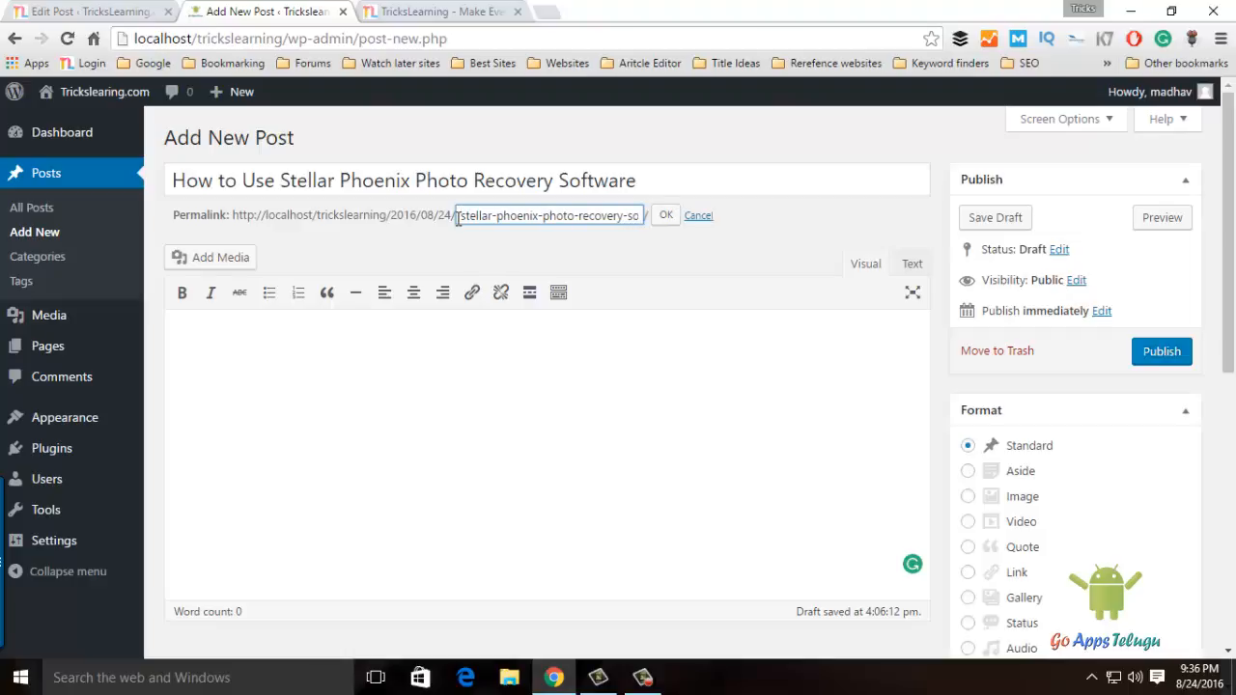
click(662, 215)
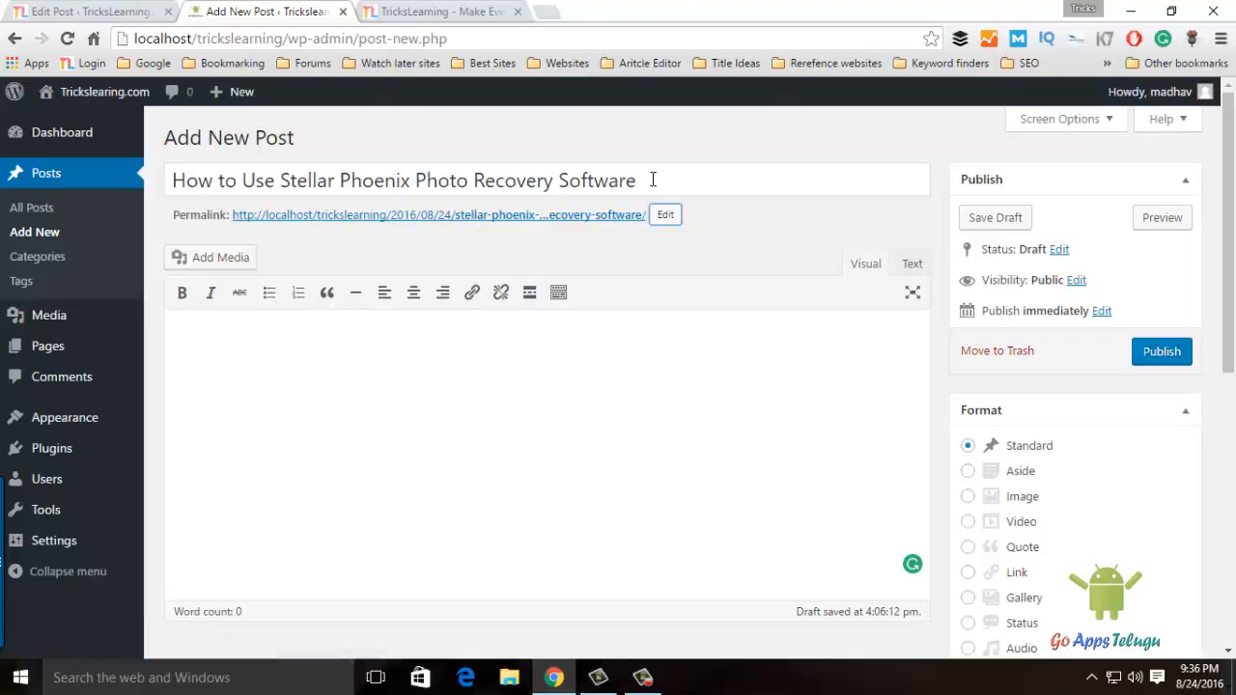
drag(654, 179, 247, 180)
click(545, 179)
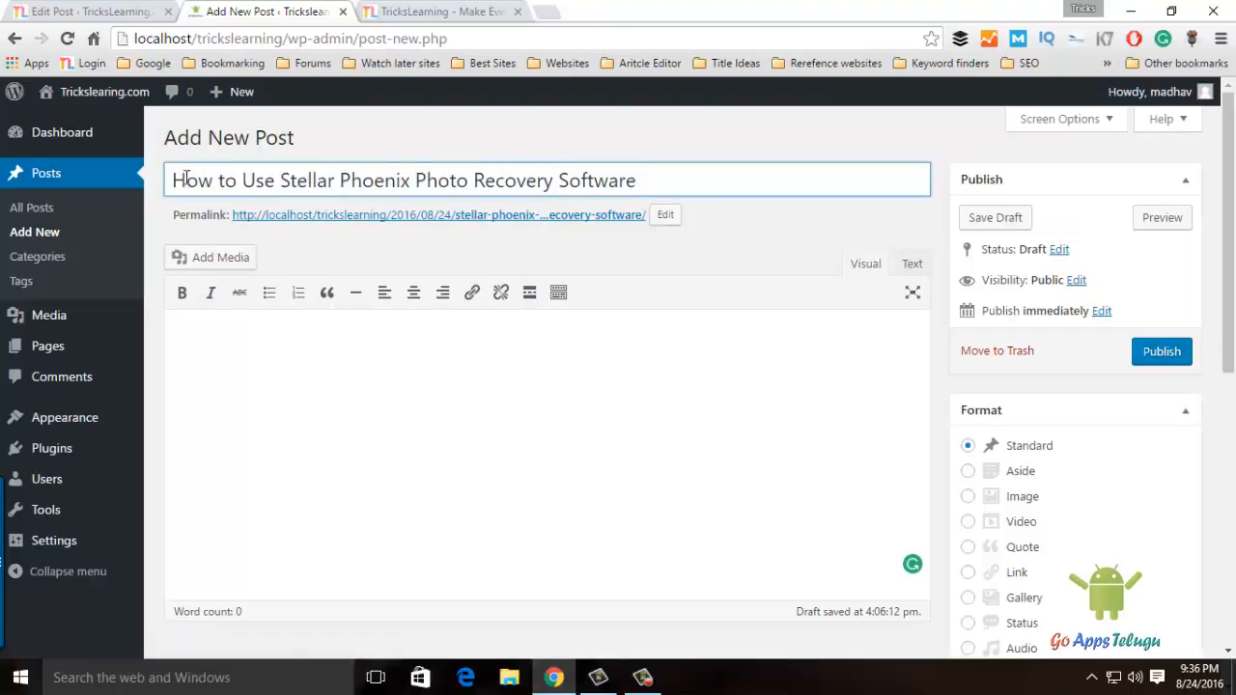
drag(177, 180, 692, 176)
click(692, 175)
click(667, 219)
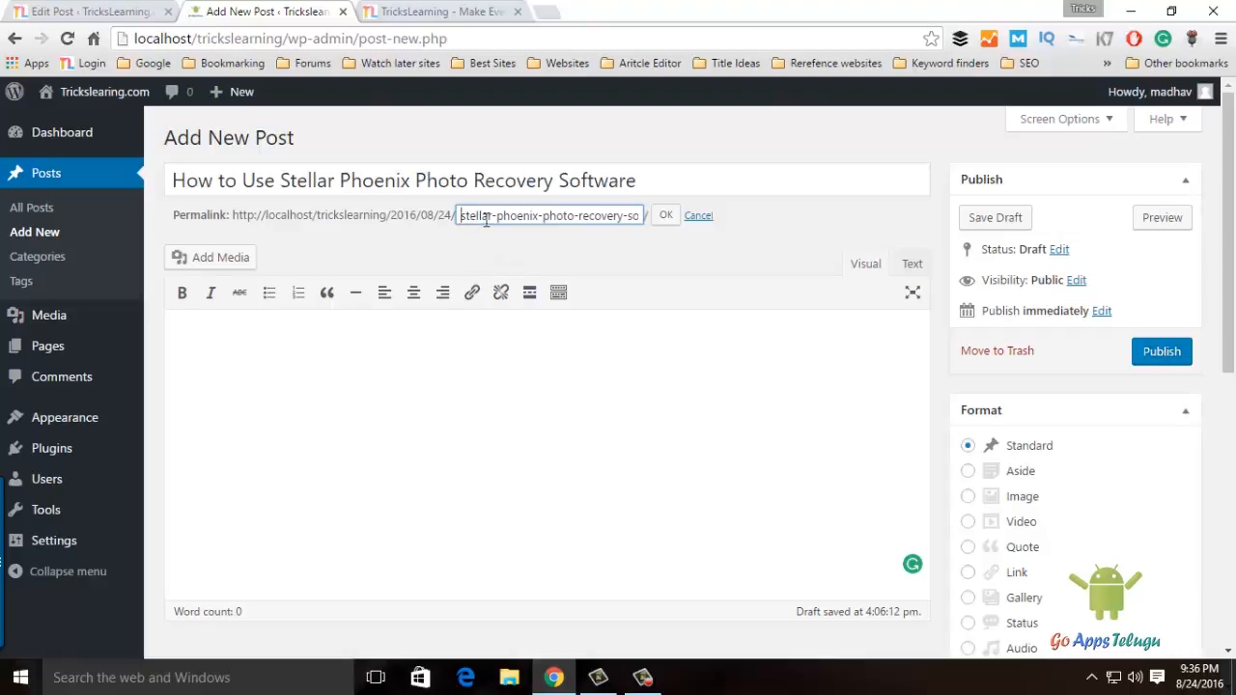
drag(490, 219, 499, 218)
click(498, 219)
click(665, 215)
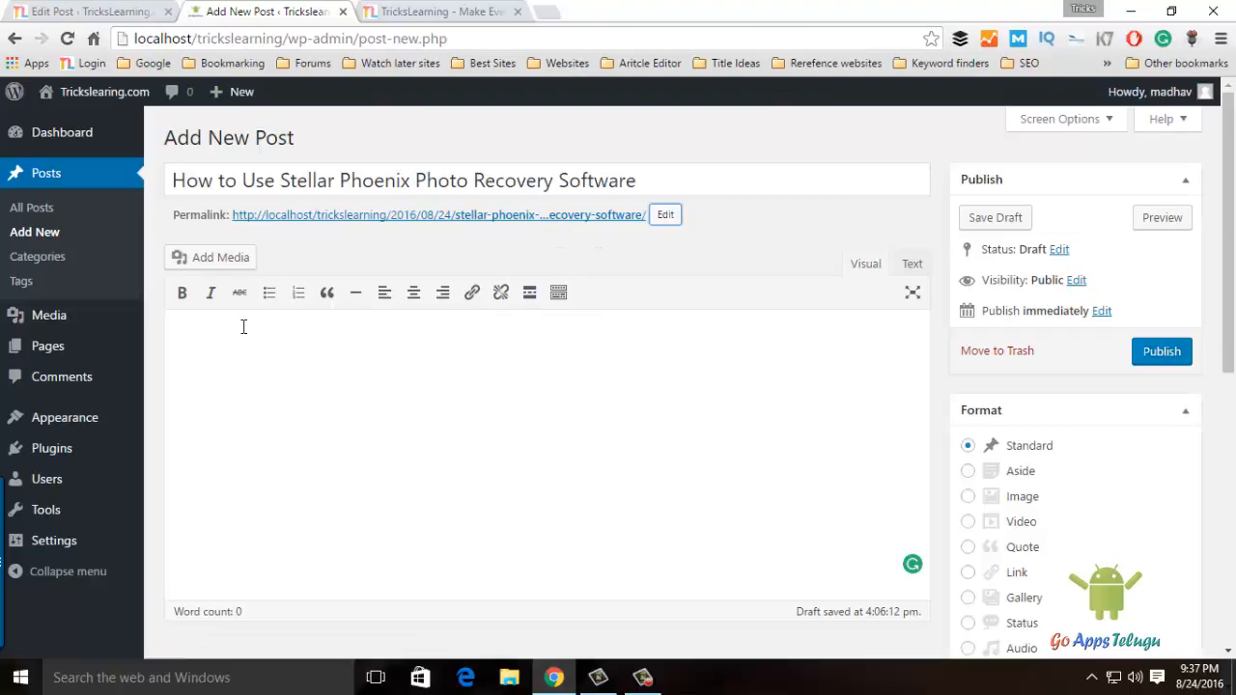
Copy the first two paragraphs of the TricksLearning.com post into the new post's body.
click(201, 334)
click(155, 14)
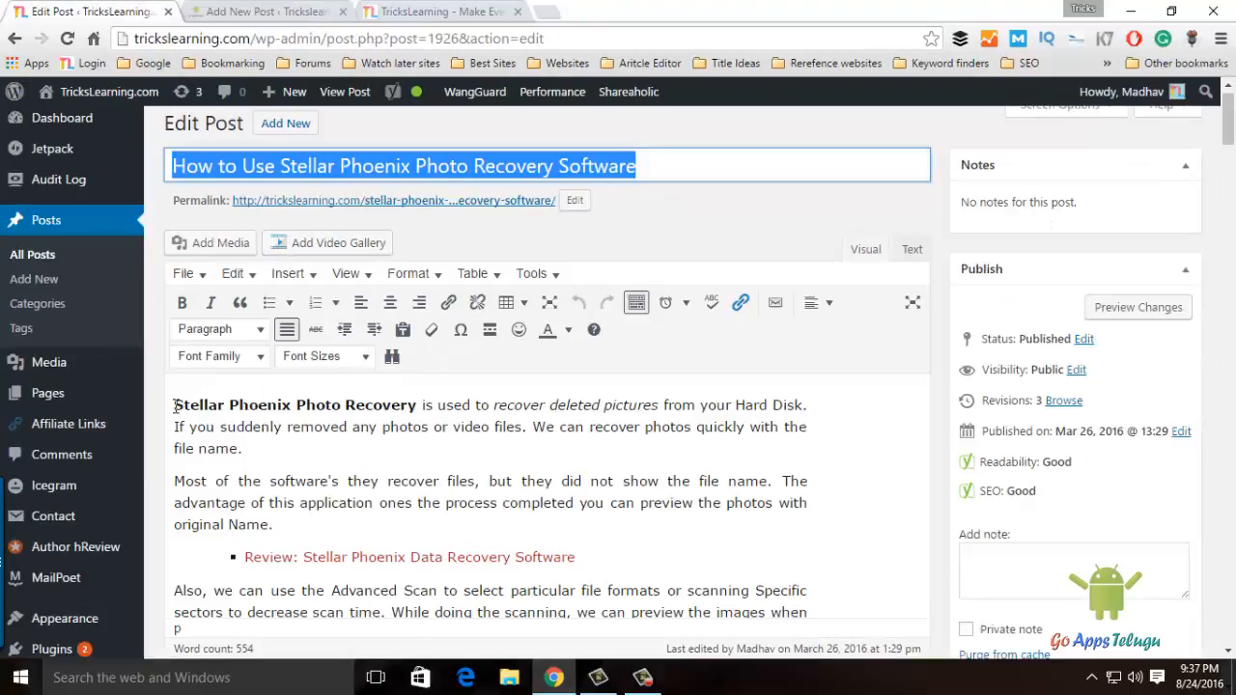
drag(174, 406, 290, 518)
key(ctrl+c)
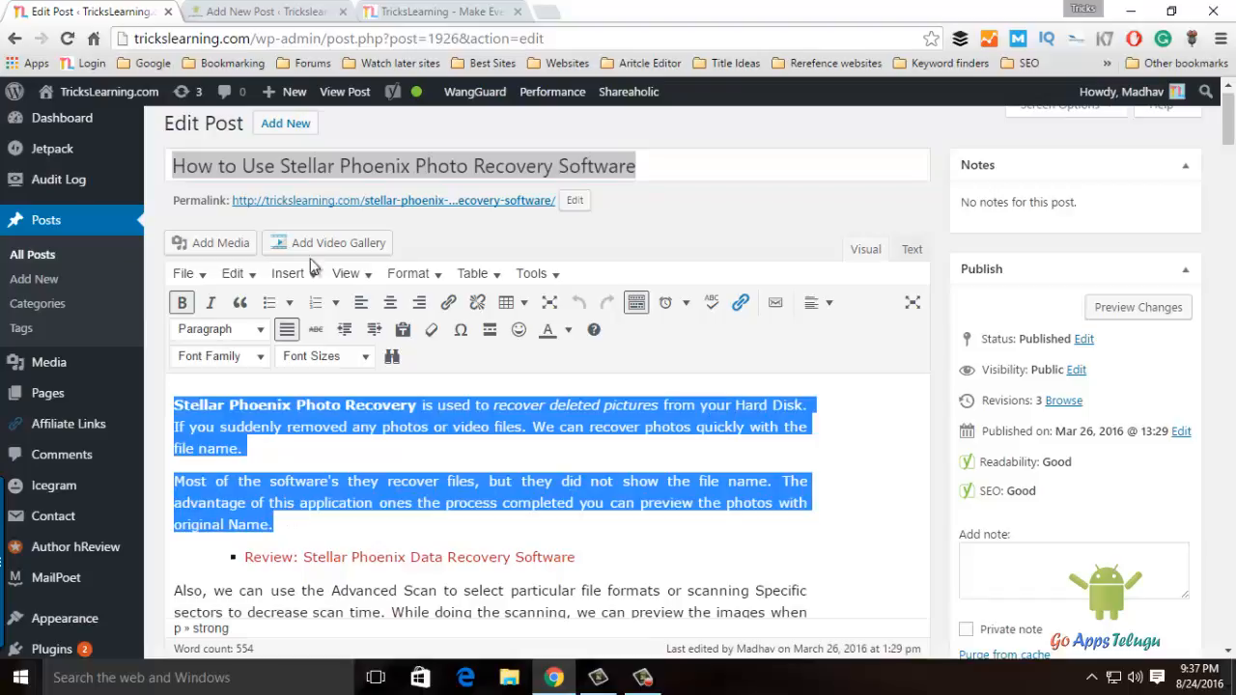
click(220, 11)
click(264, 357)
key(ctrl+v)
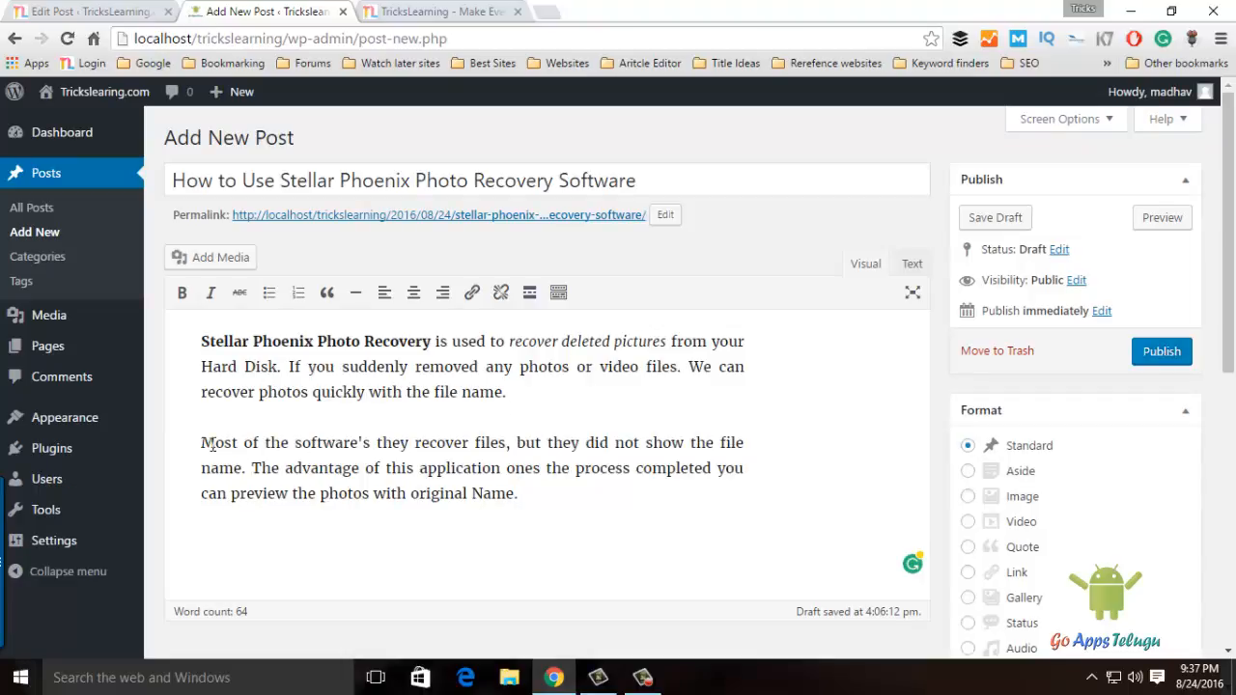
Make "Most of the software's they" bold and the word "application" italic in the second paragraph.
drag(211, 445, 409, 442)
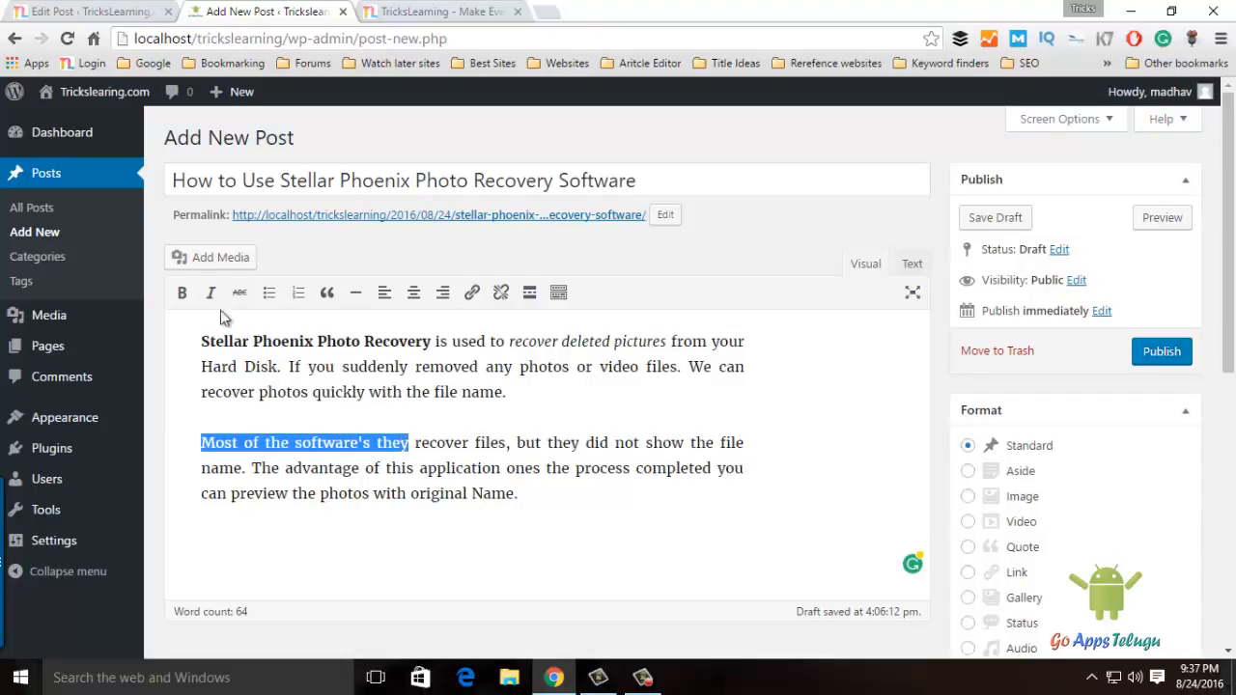
click(182, 291)
click(473, 459)
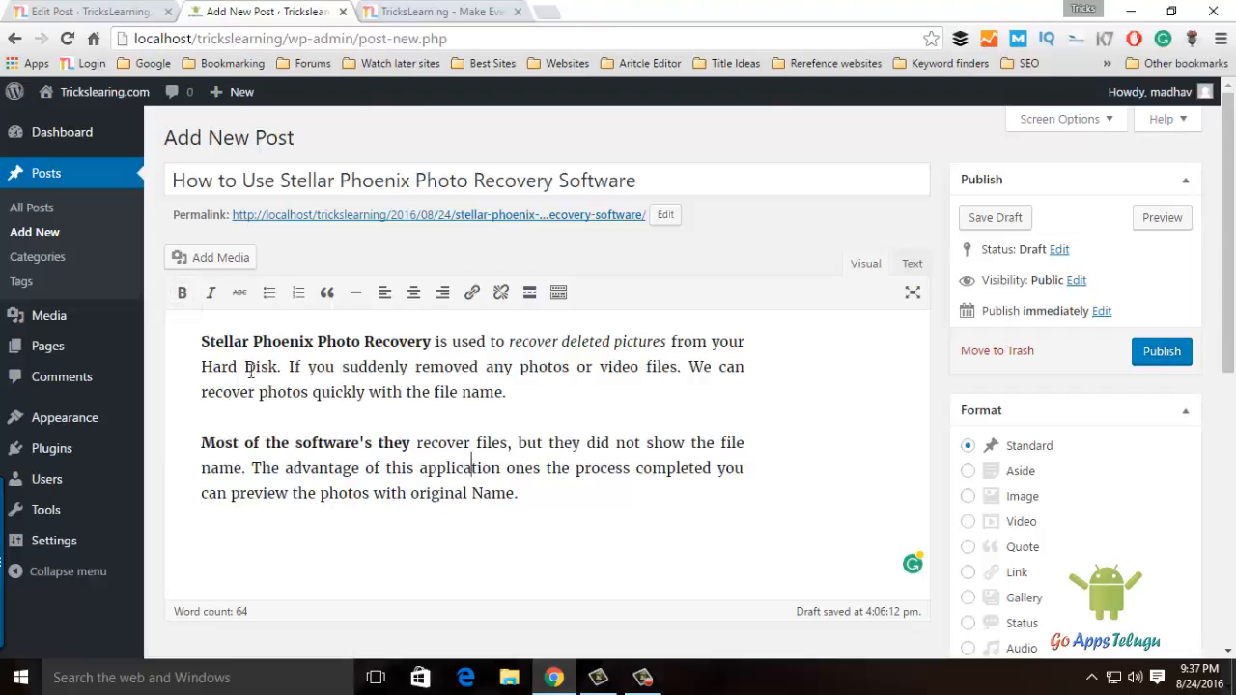
click(211, 292)
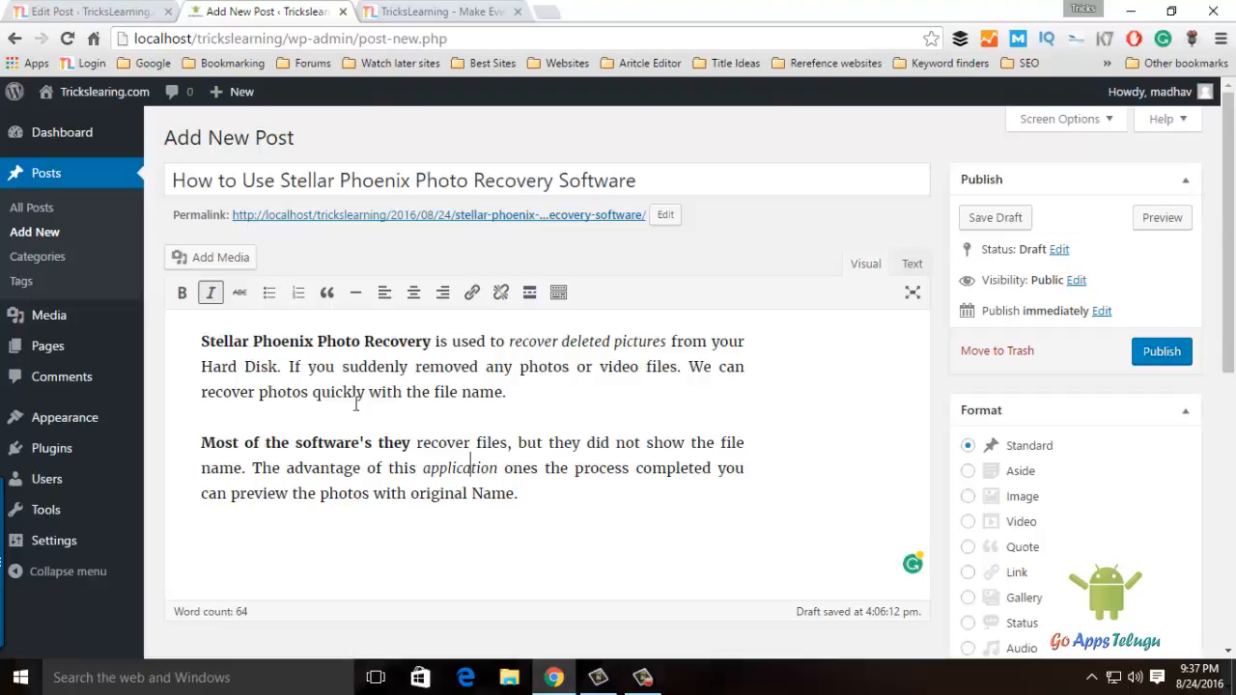
Format the first paragraph as a bulleted list item and the second paragraph as a numbered list item.
click(199, 340)
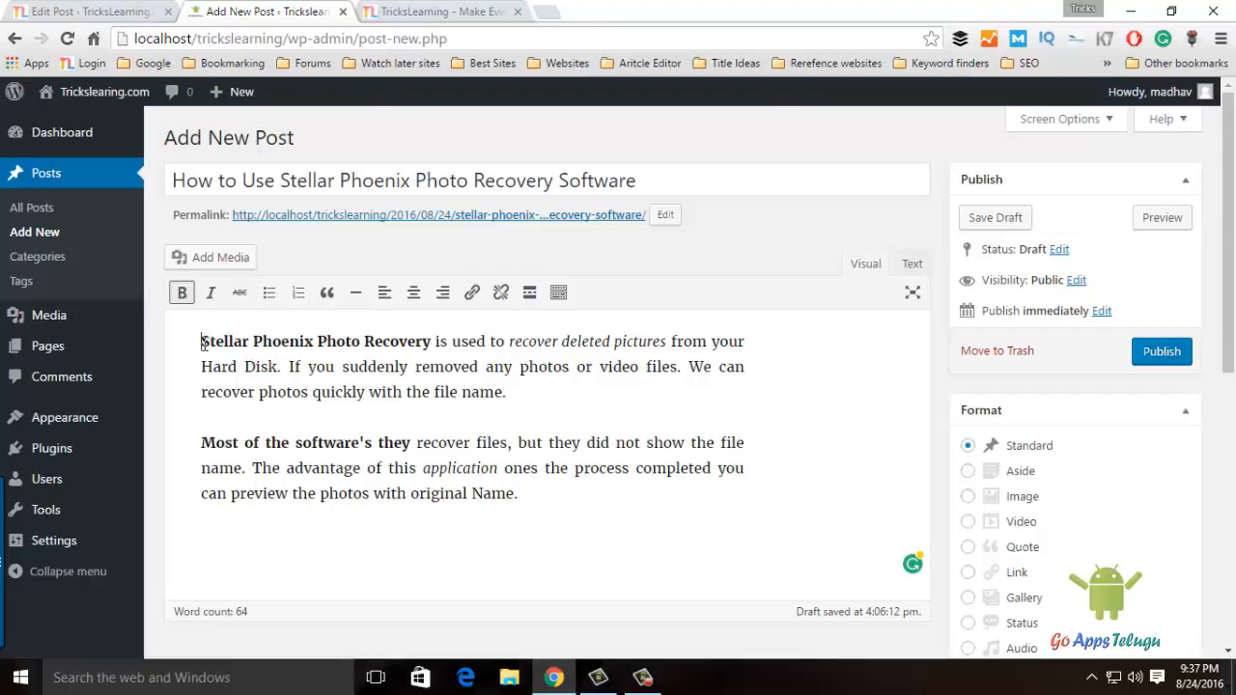
click(267, 292)
click(200, 444)
click(291, 299)
Link "recover files" in the second paragraph to the existing post "How to use steller recovery software", searching for "how to".
drag(1234, 253, 1232, 264)
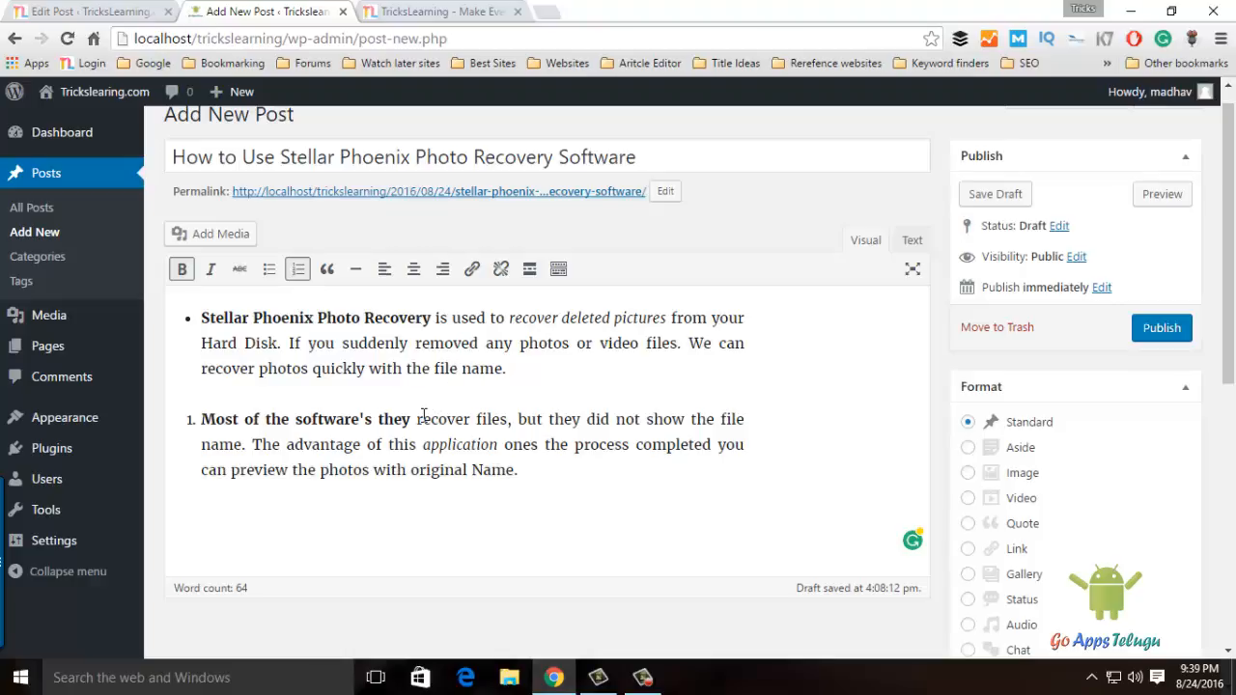
drag(417, 422, 510, 422)
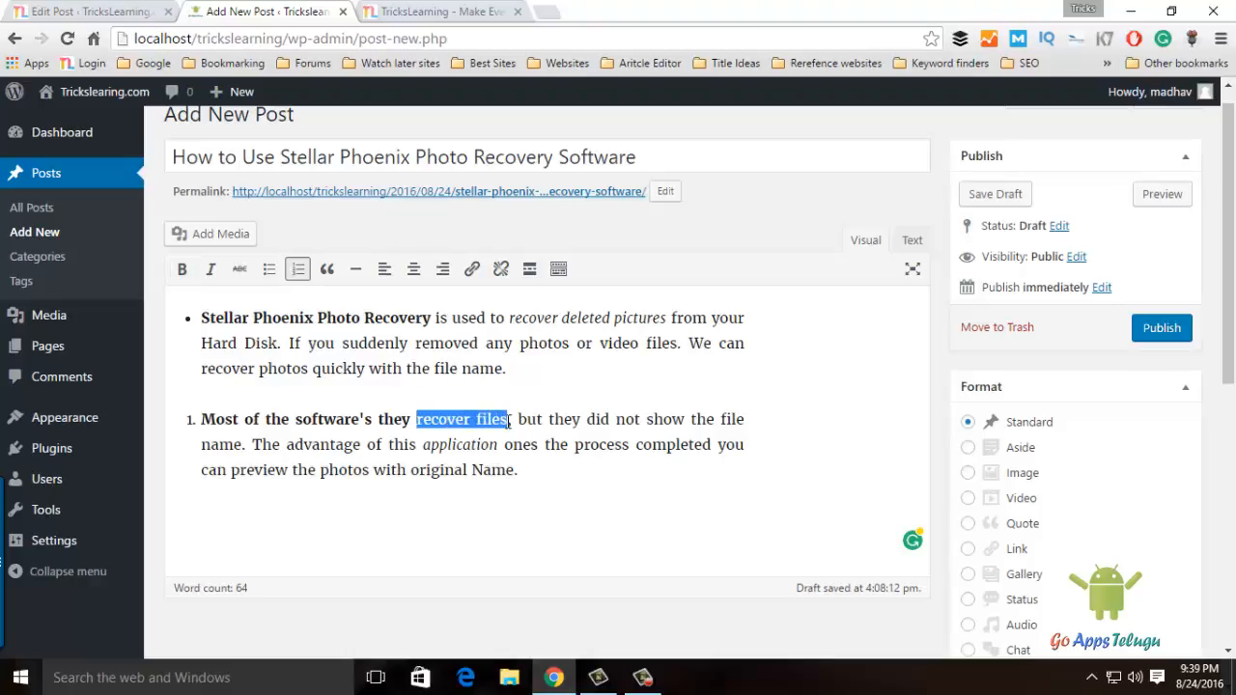
click(475, 270)
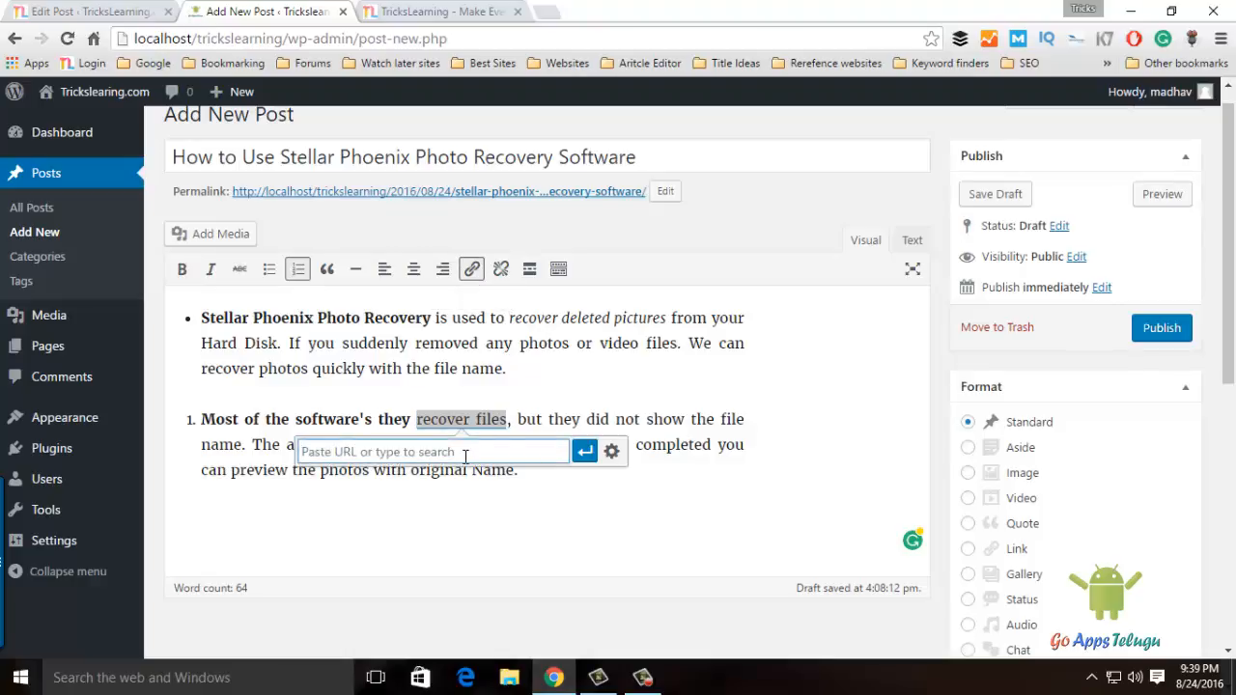
text(how to)
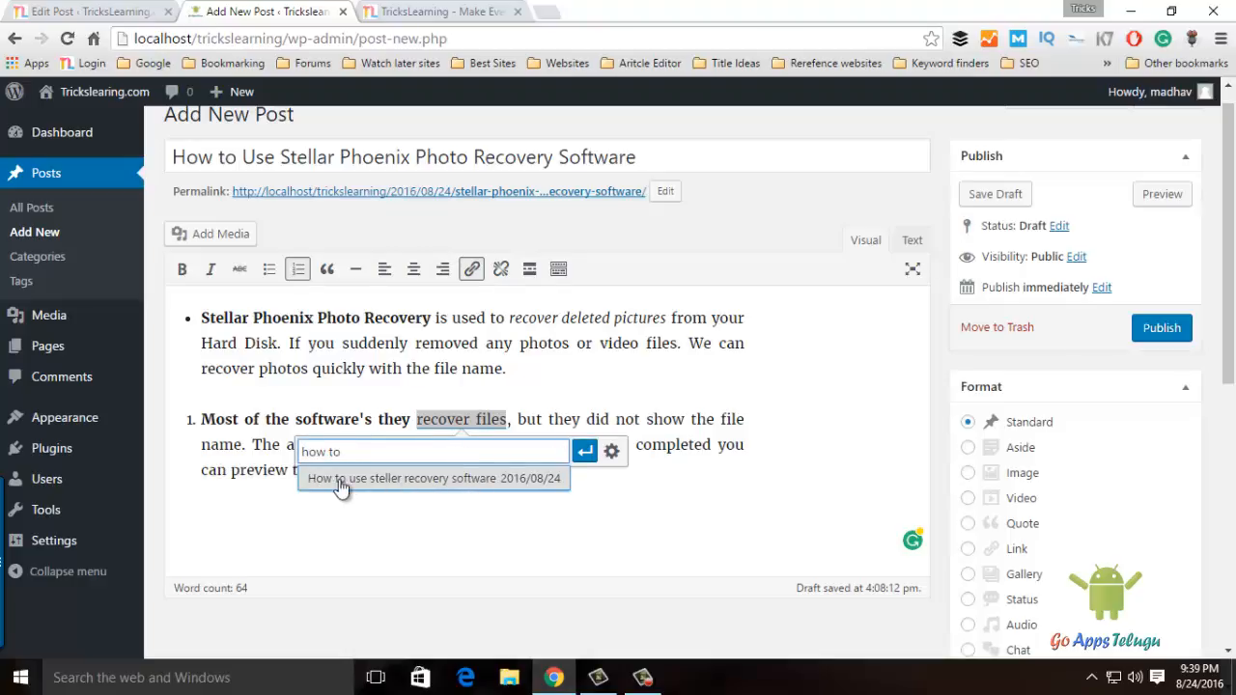
click(466, 480)
click(584, 451)
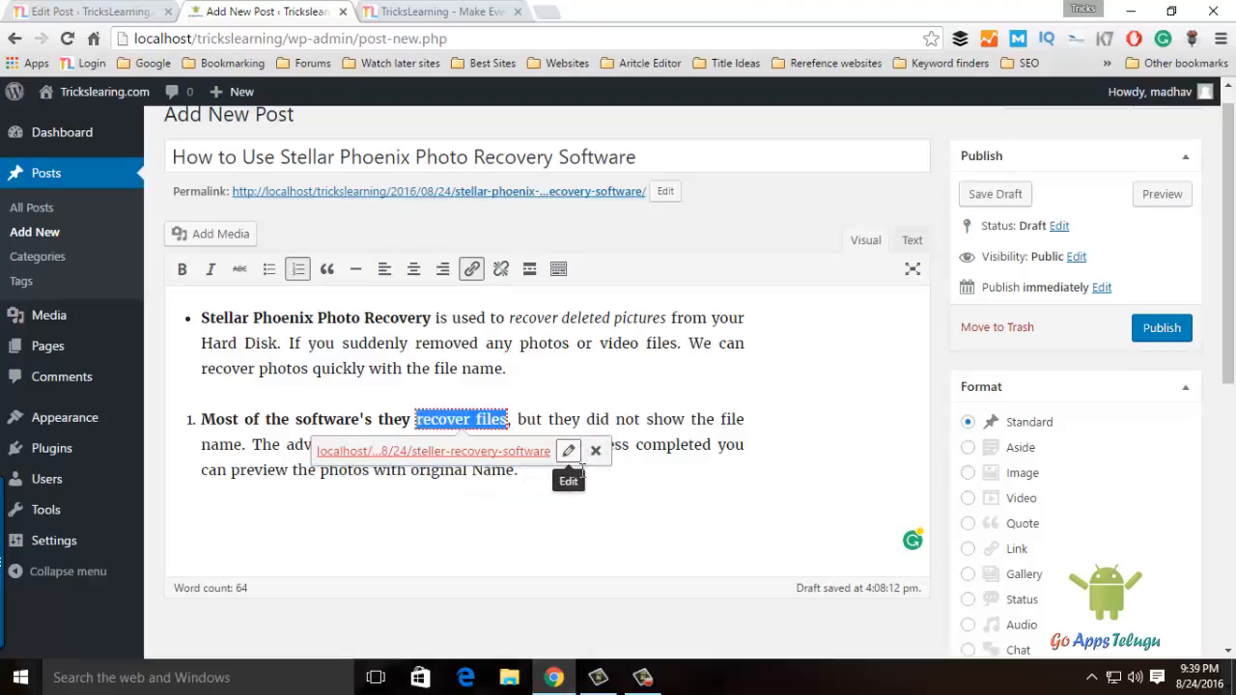
click(598, 516)
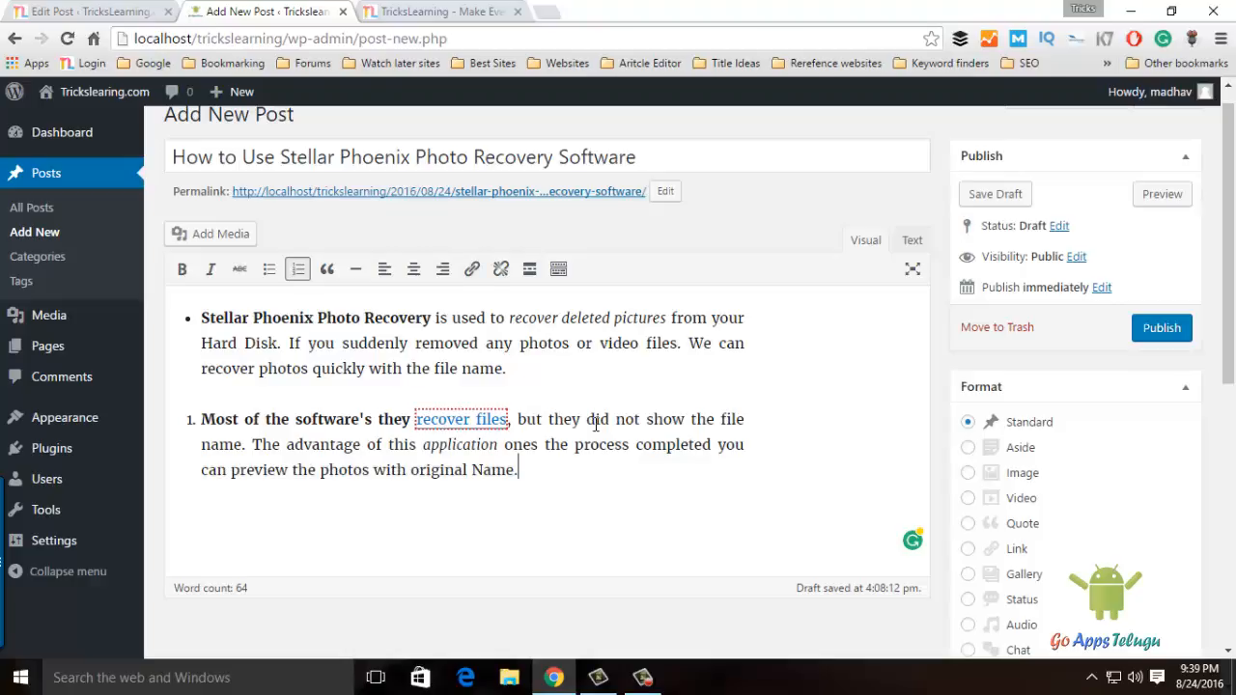
click(440, 421)
click(570, 415)
click(574, 364)
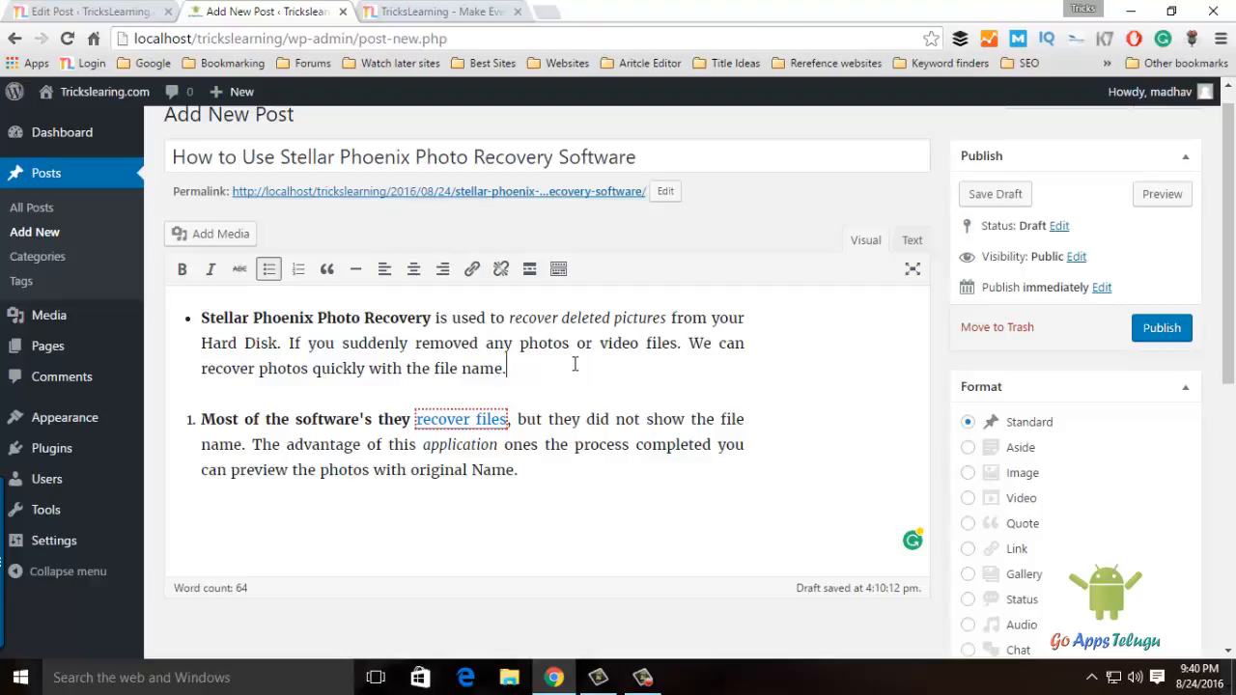
click(479, 419)
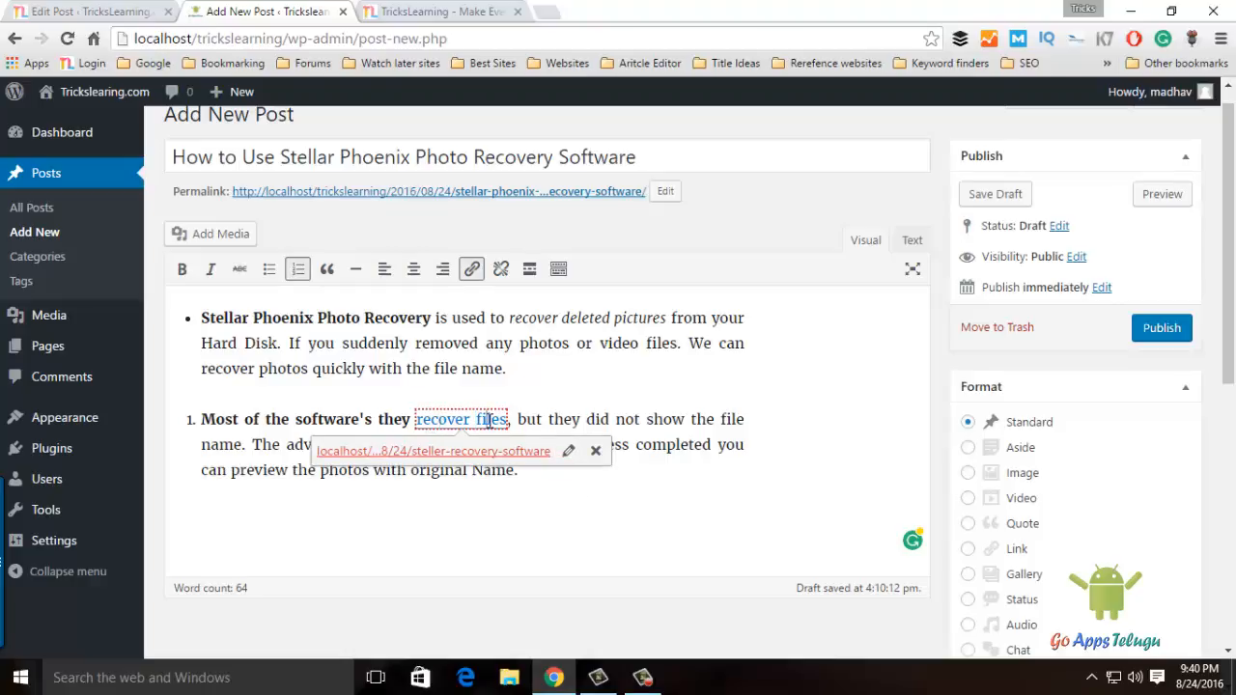
click(587, 419)
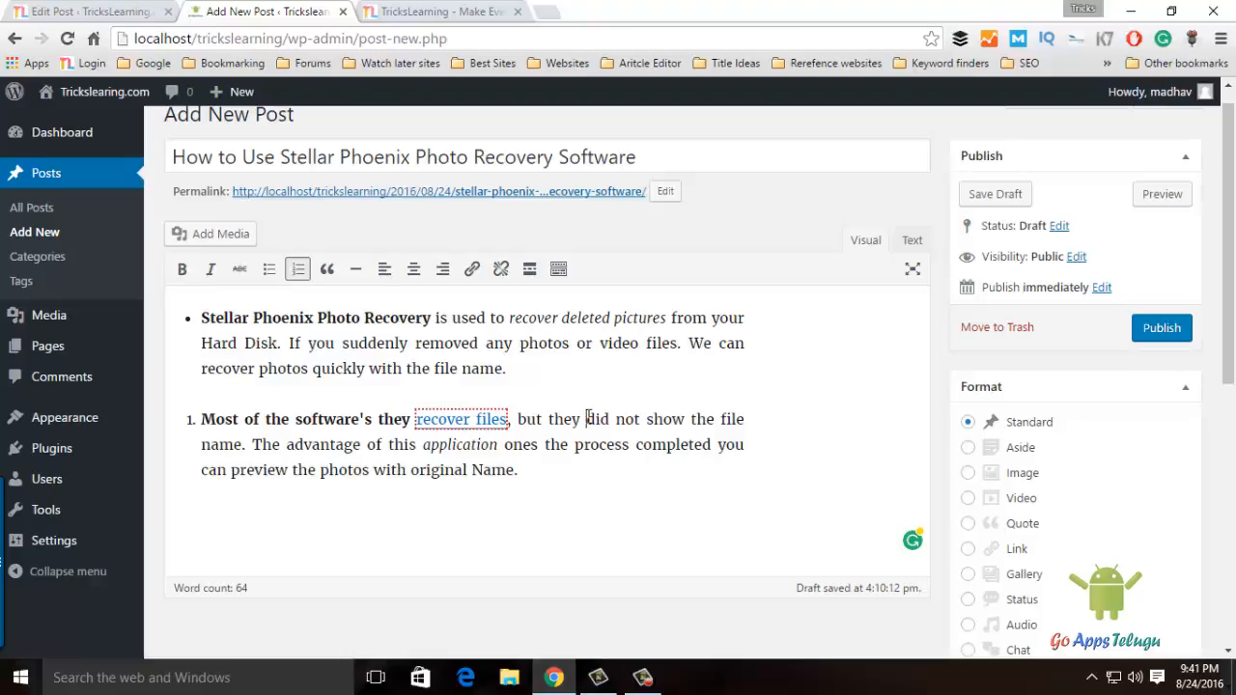
Link the word "Recovery" in the first paragraph to the existing post found by searching for "recovery".
drag(365, 320, 407, 325)
click(423, 334)
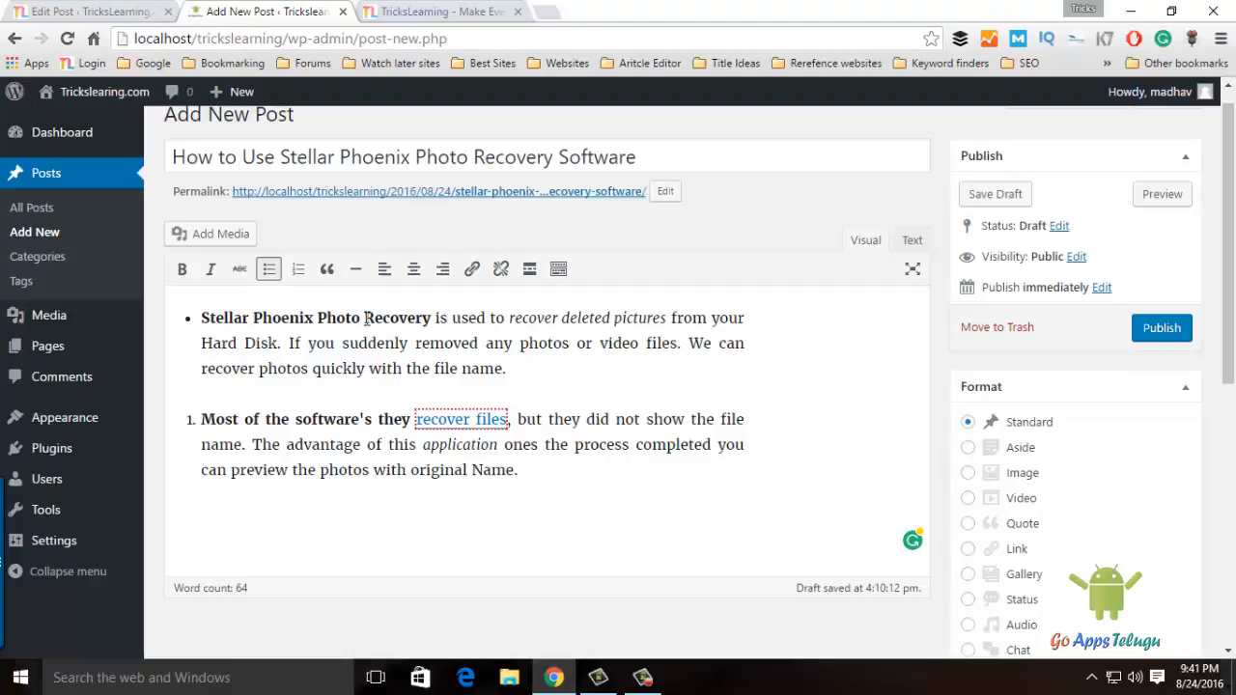
drag(365, 319, 431, 319)
click(476, 272)
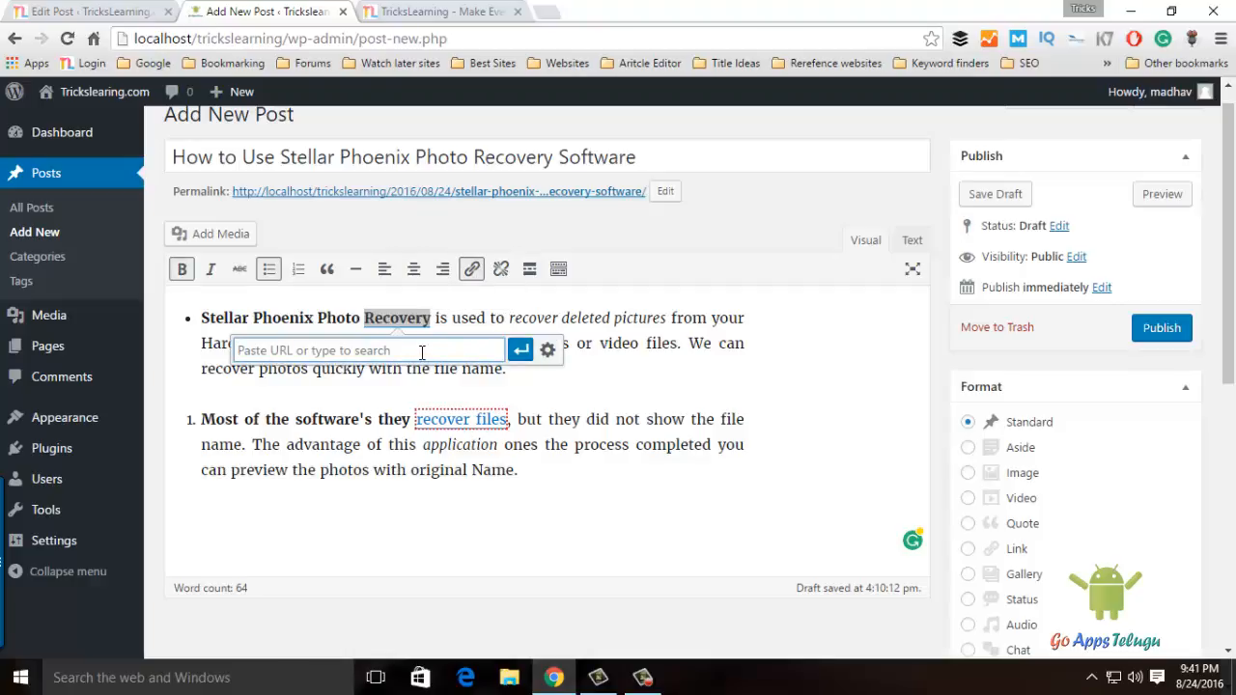
text(recovery)
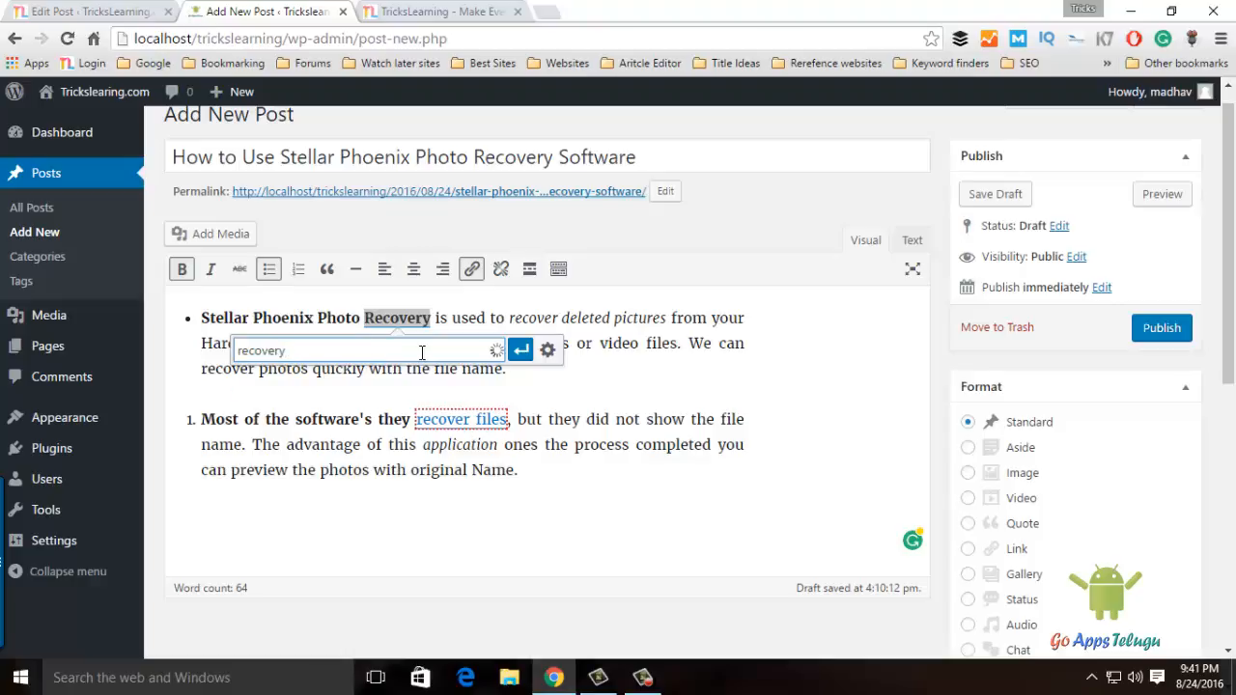
click(319, 379)
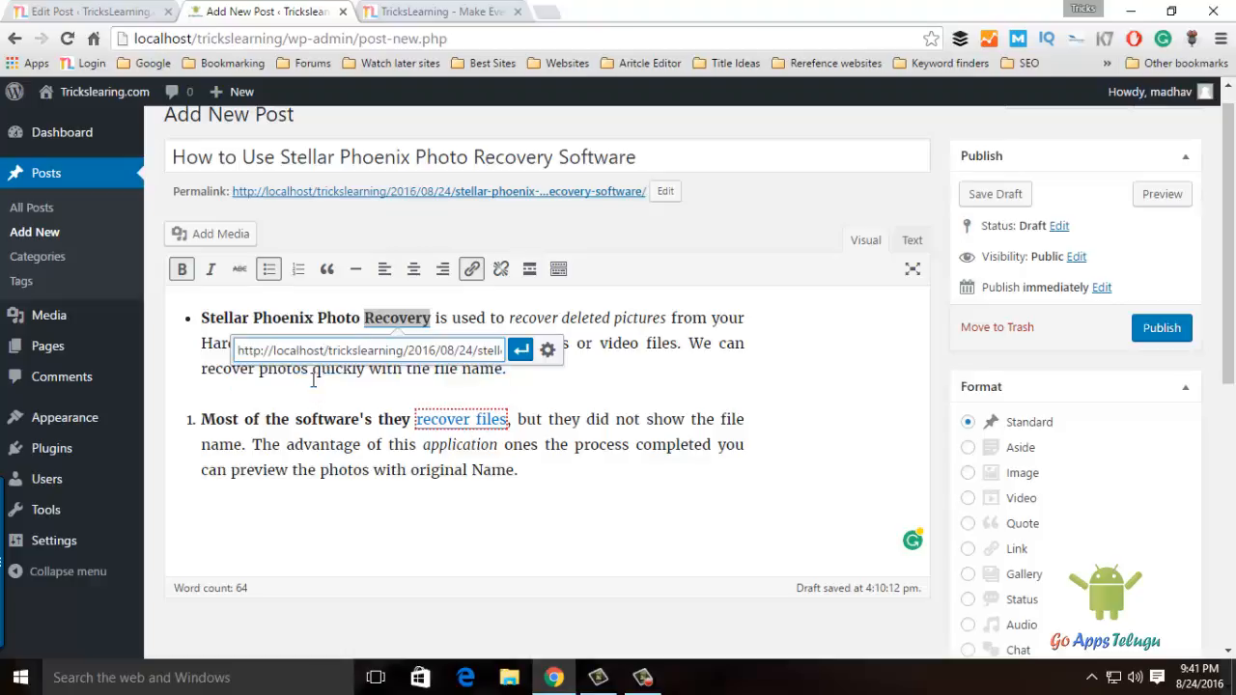
click(520, 350)
click(781, 414)
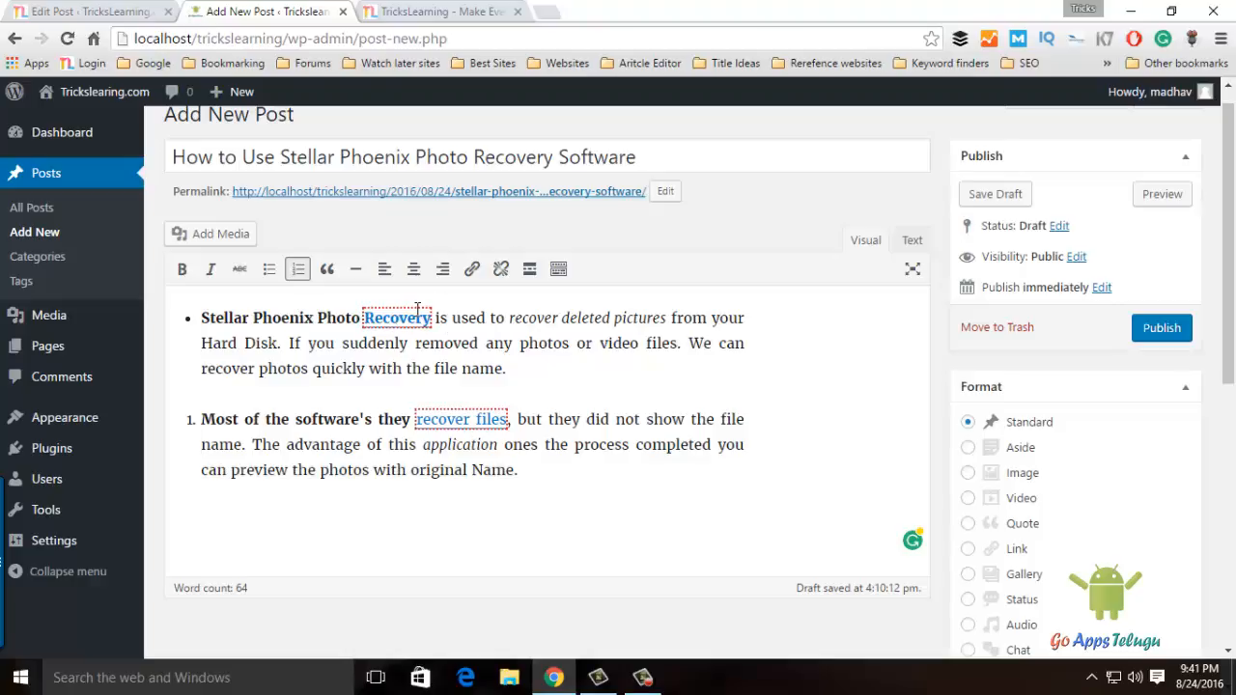
Remove the link from the word "Recovery" in the first paragraph.
click(486, 343)
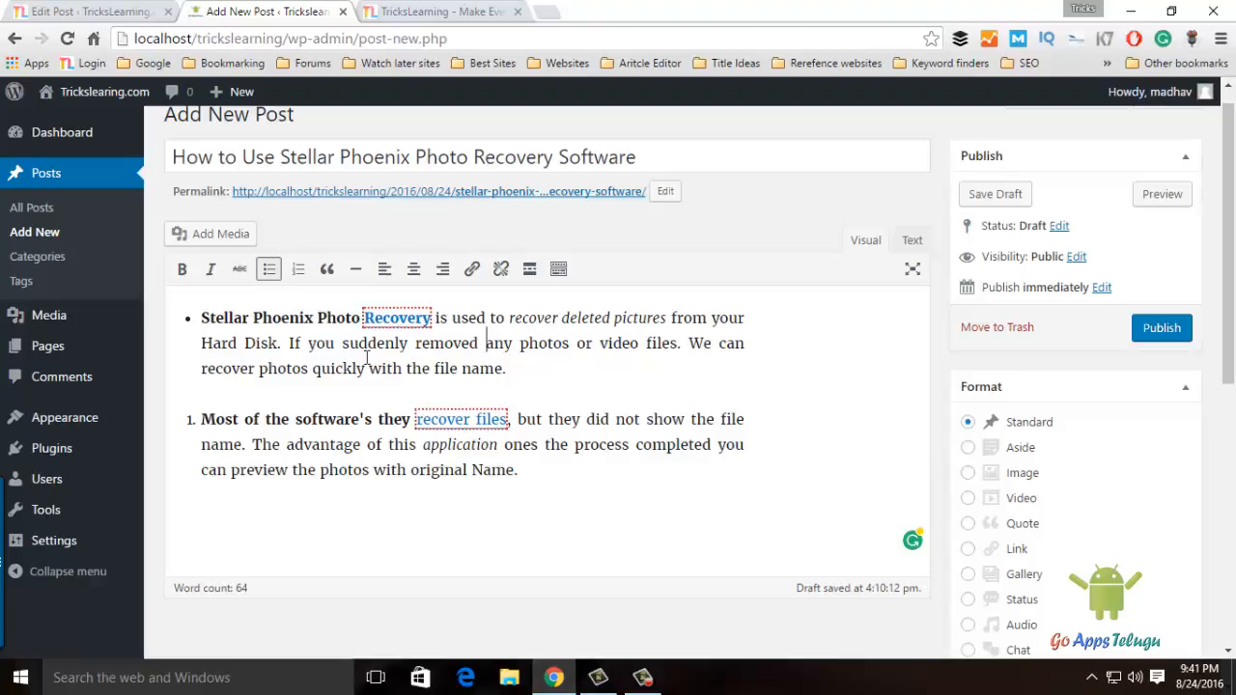
click(390, 318)
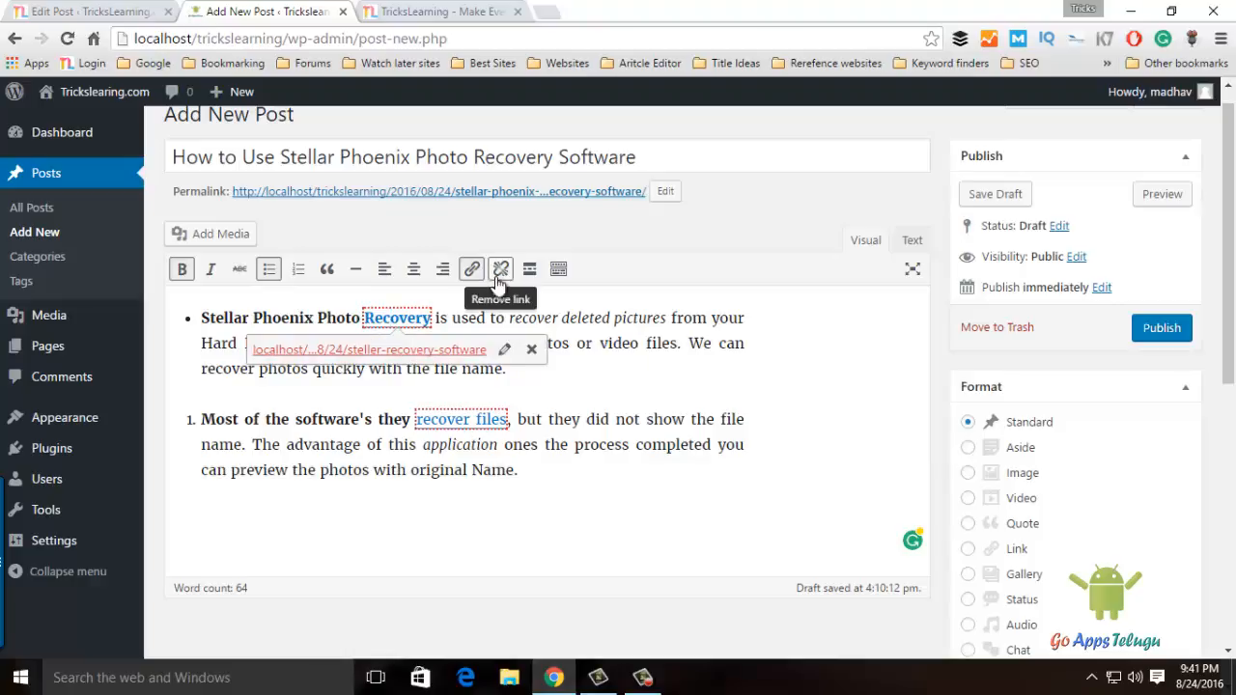
click(500, 274)
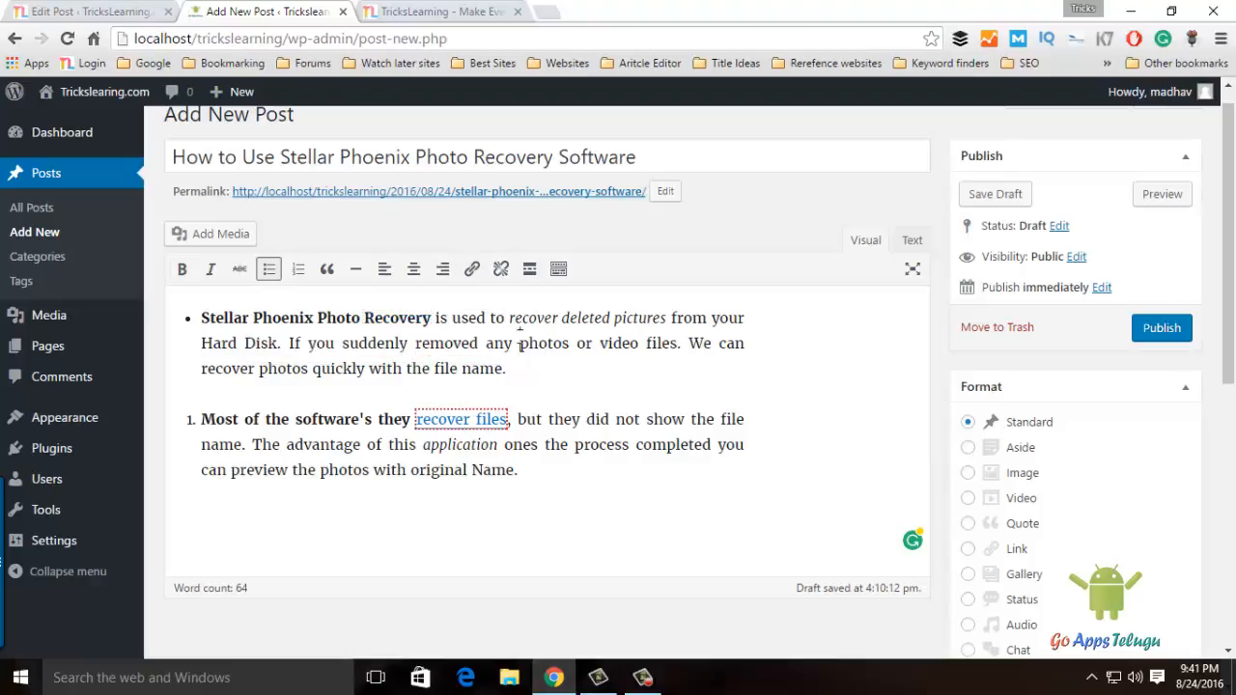
click(509, 421)
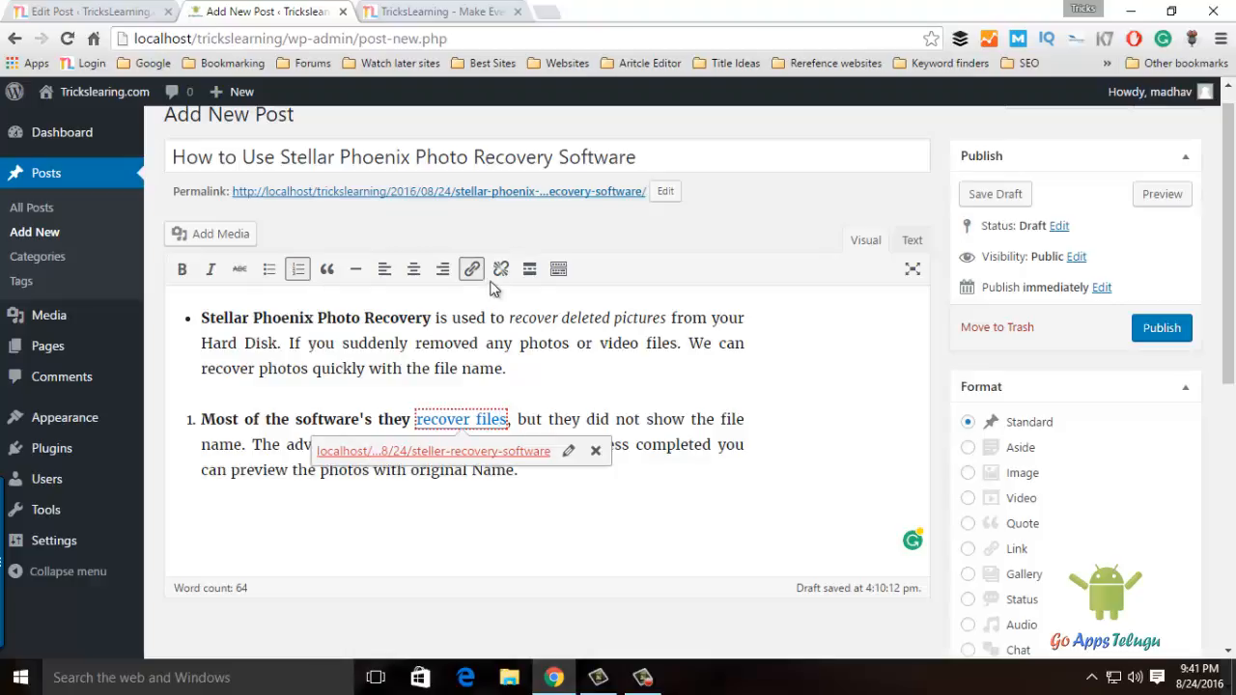
click(572, 345)
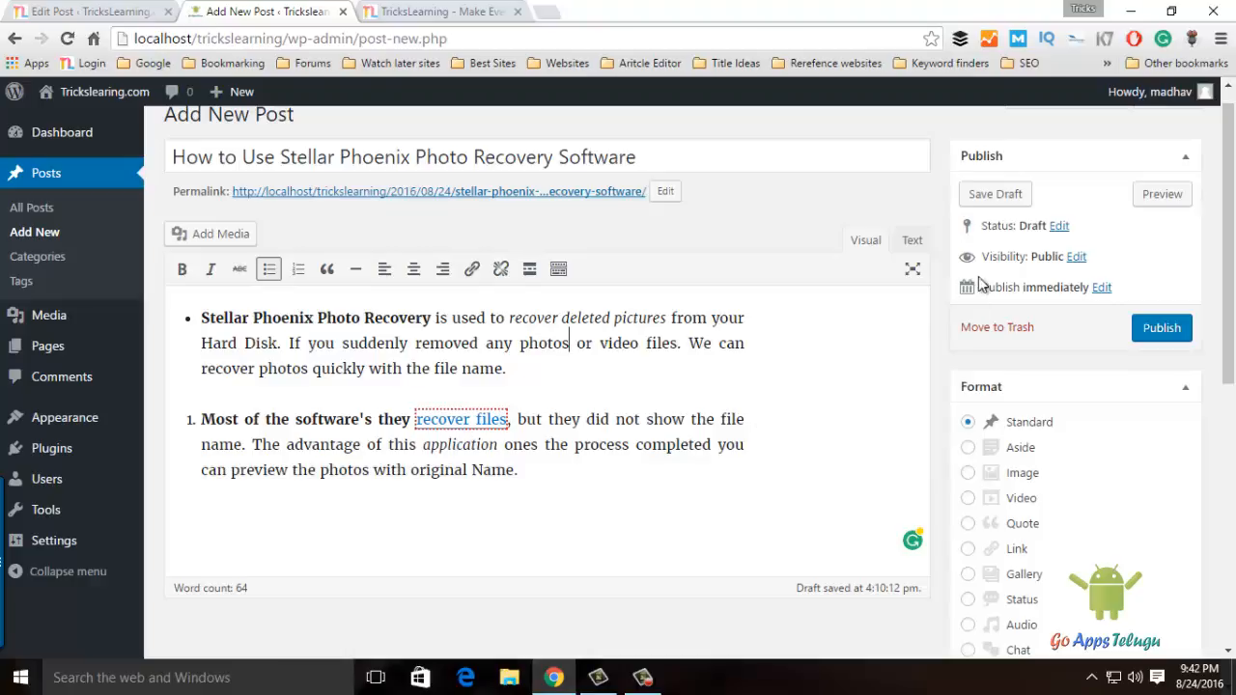
Look through the status choices for the unsaved post and leave them without making a change.
click(1059, 226)
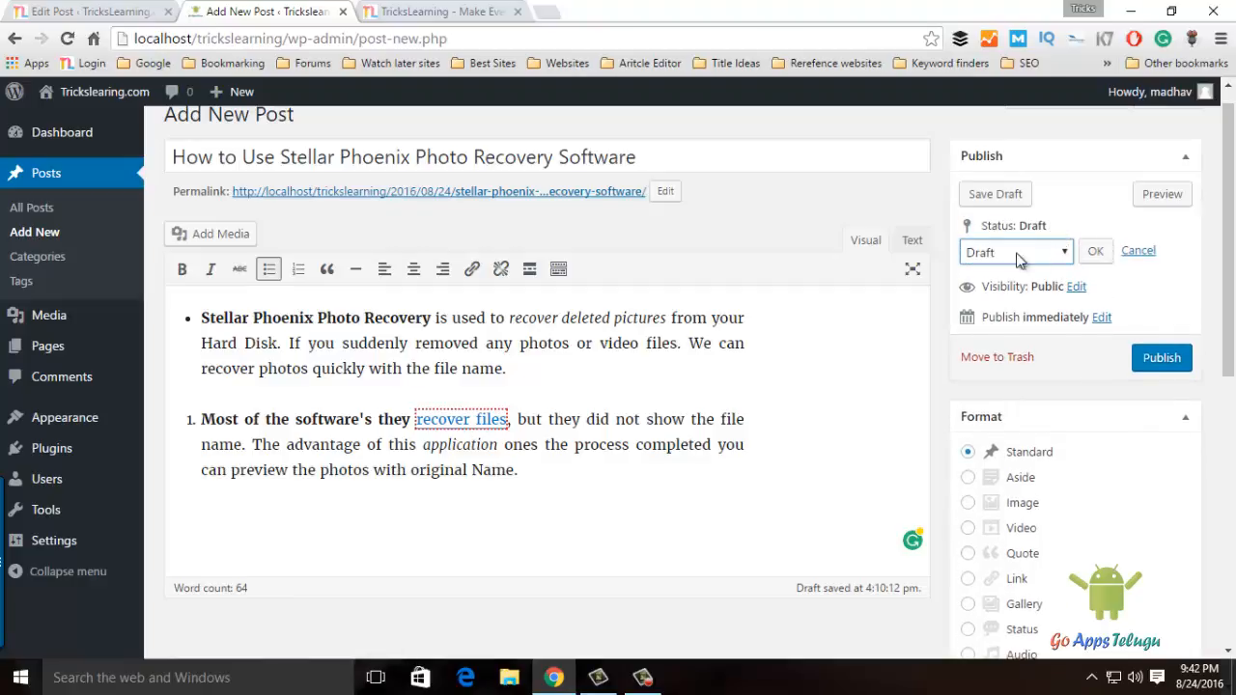
click(1058, 253)
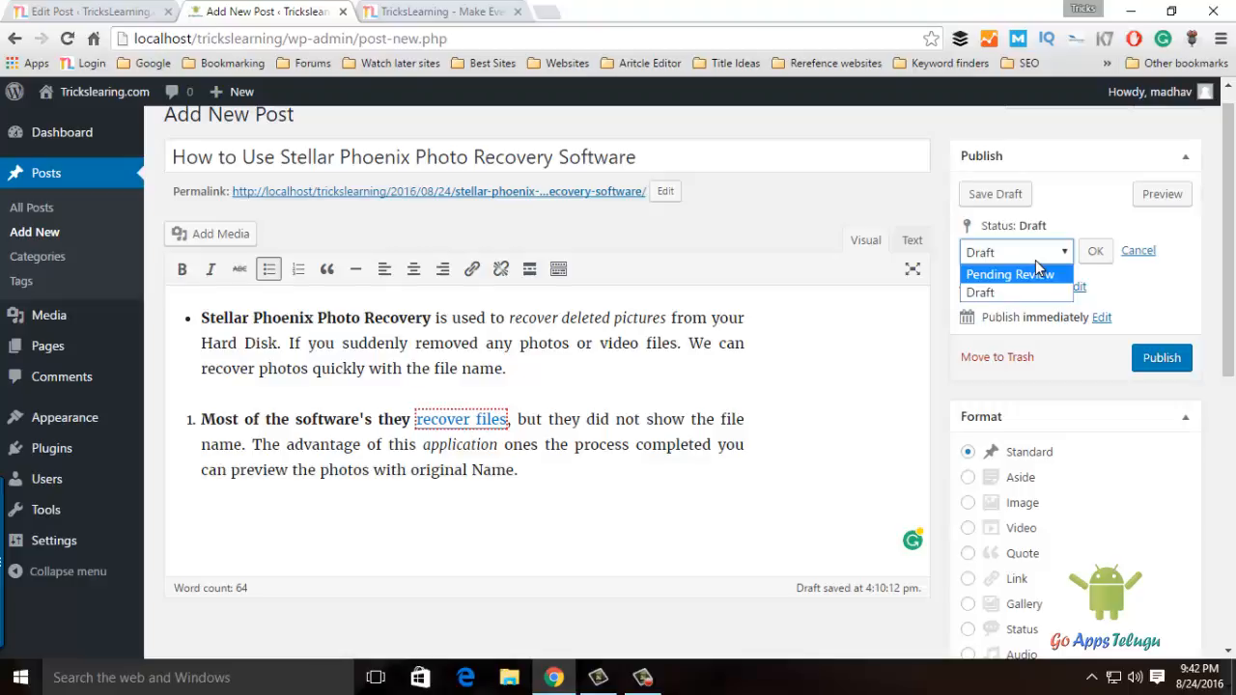
click(1035, 257)
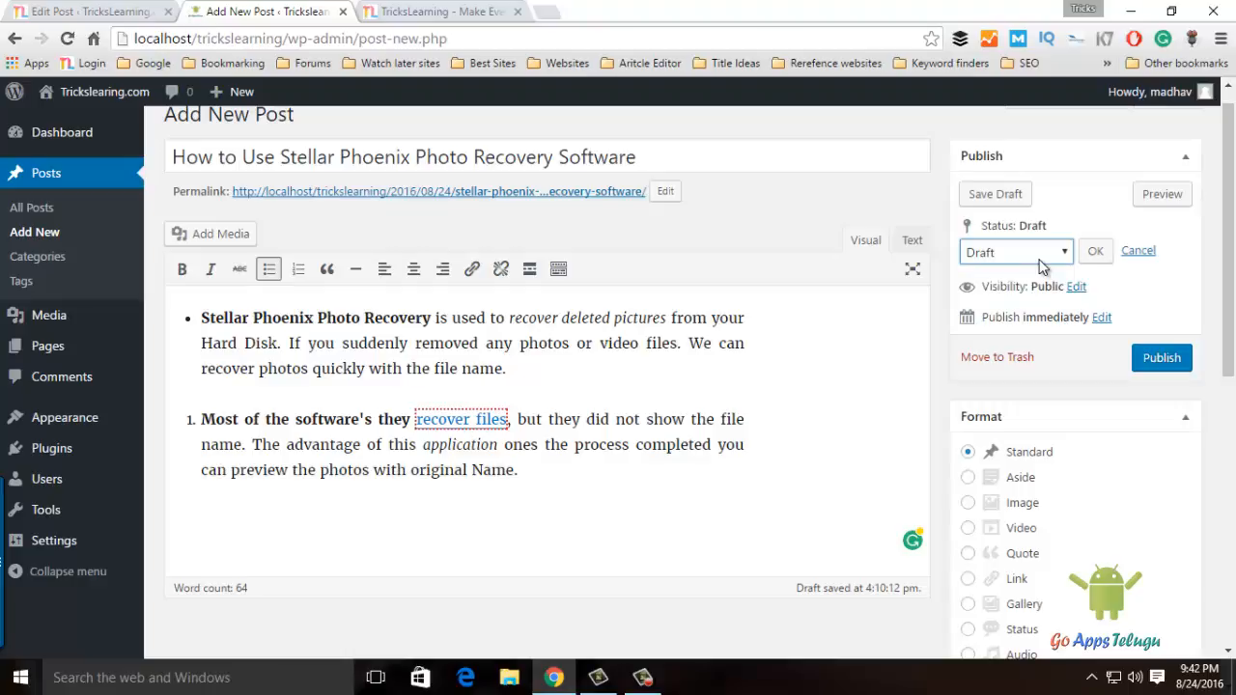
click(1137, 250)
Save the post as a draft and reopen it for editing from the list of all posts.
click(995, 194)
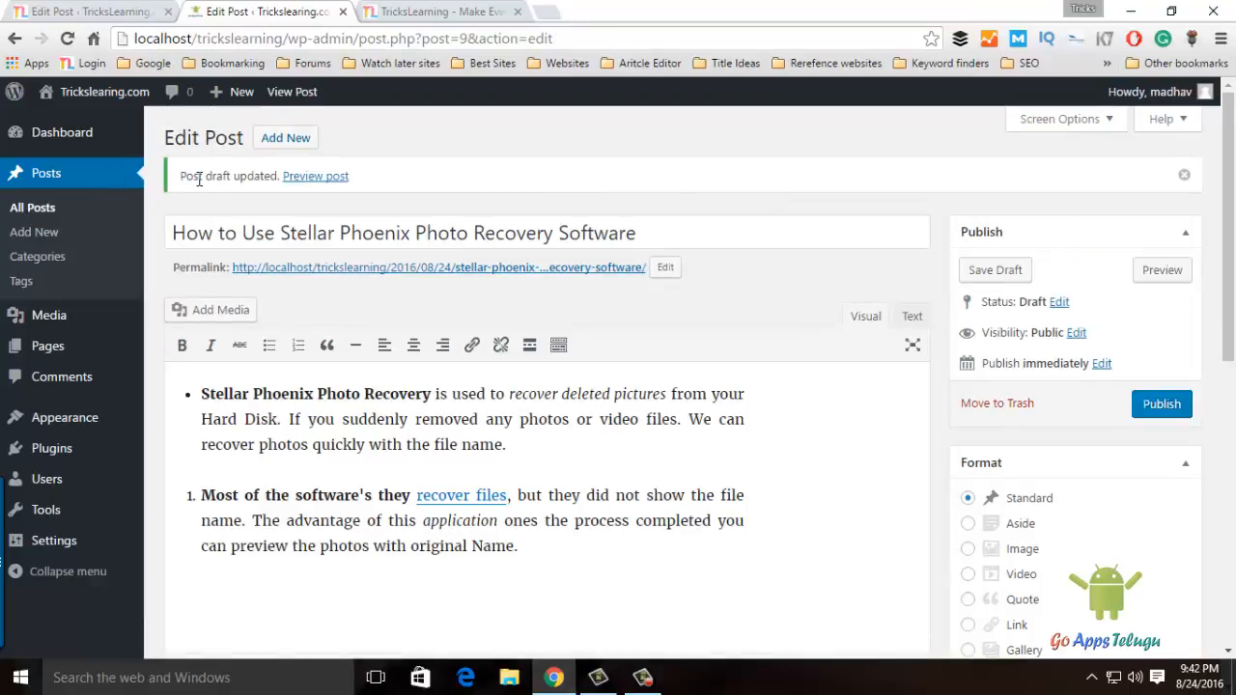
click(51, 210)
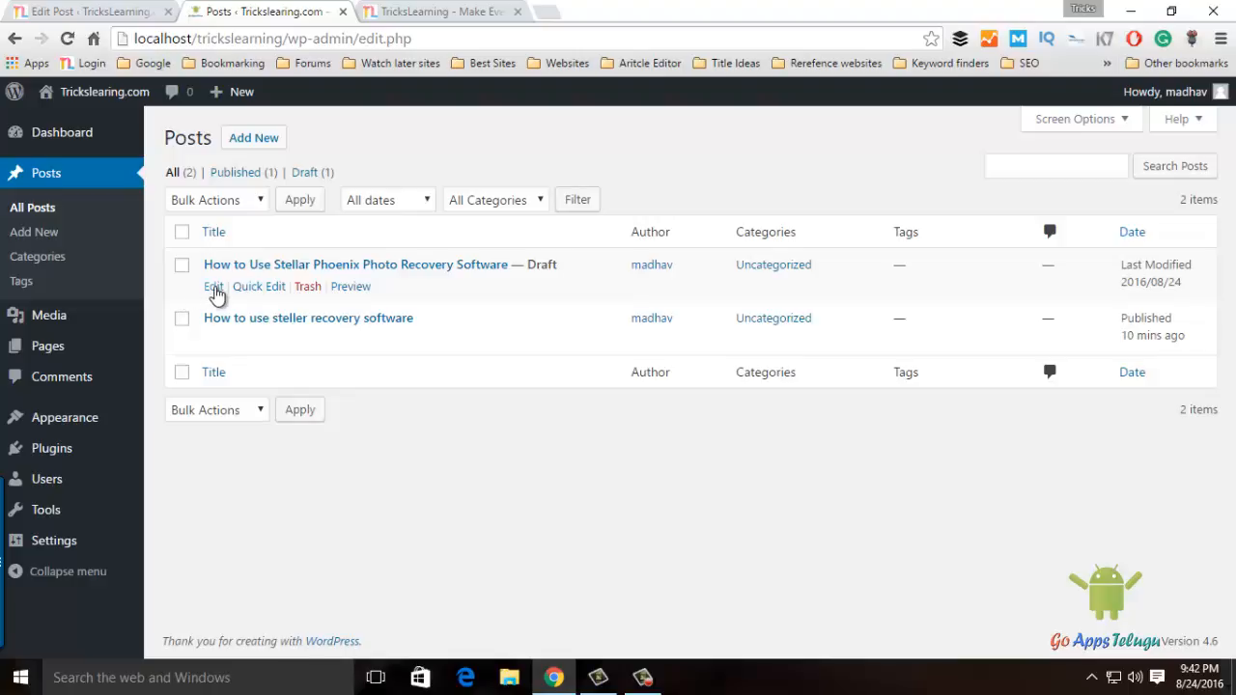
click(212, 287)
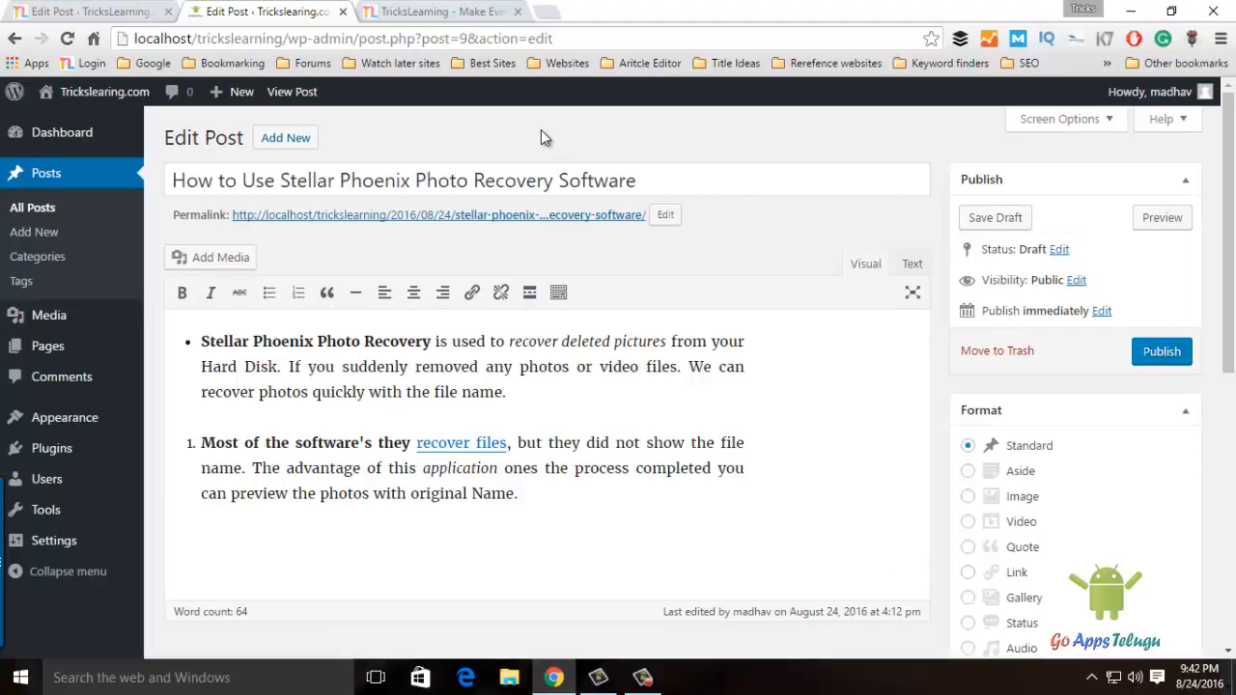
Examine the Pending Review and Draft status options of the reopened post and confirm Draft.
click(1059, 252)
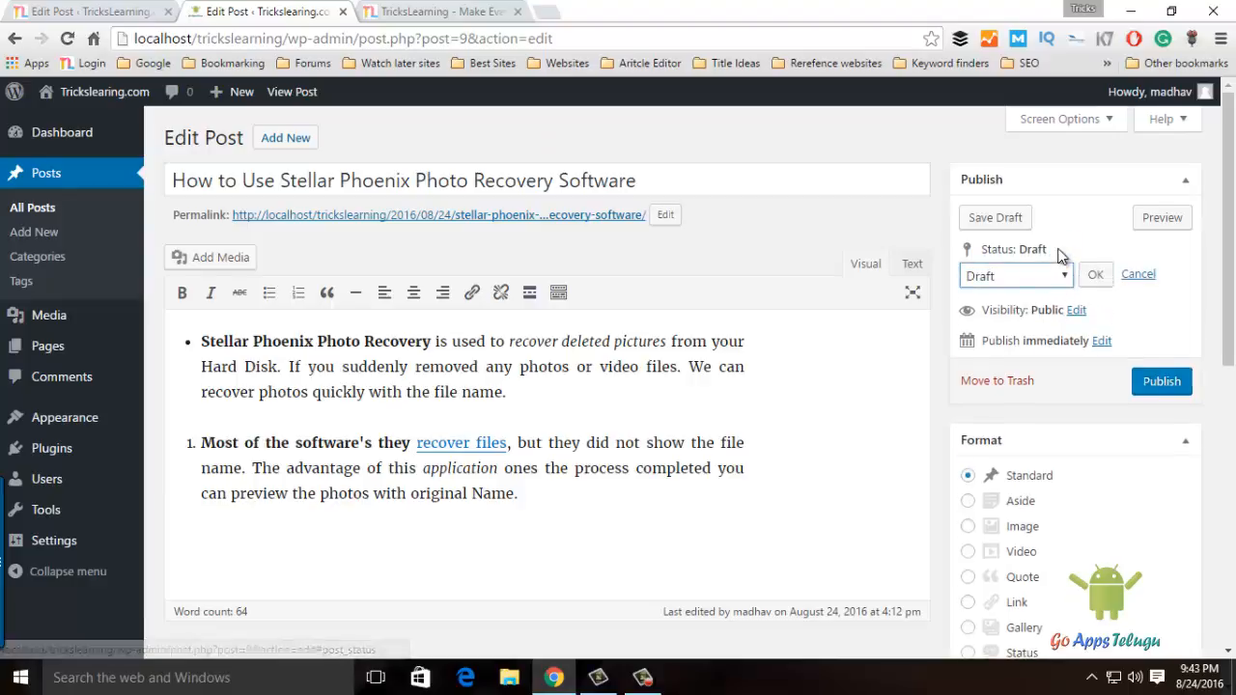
click(1050, 275)
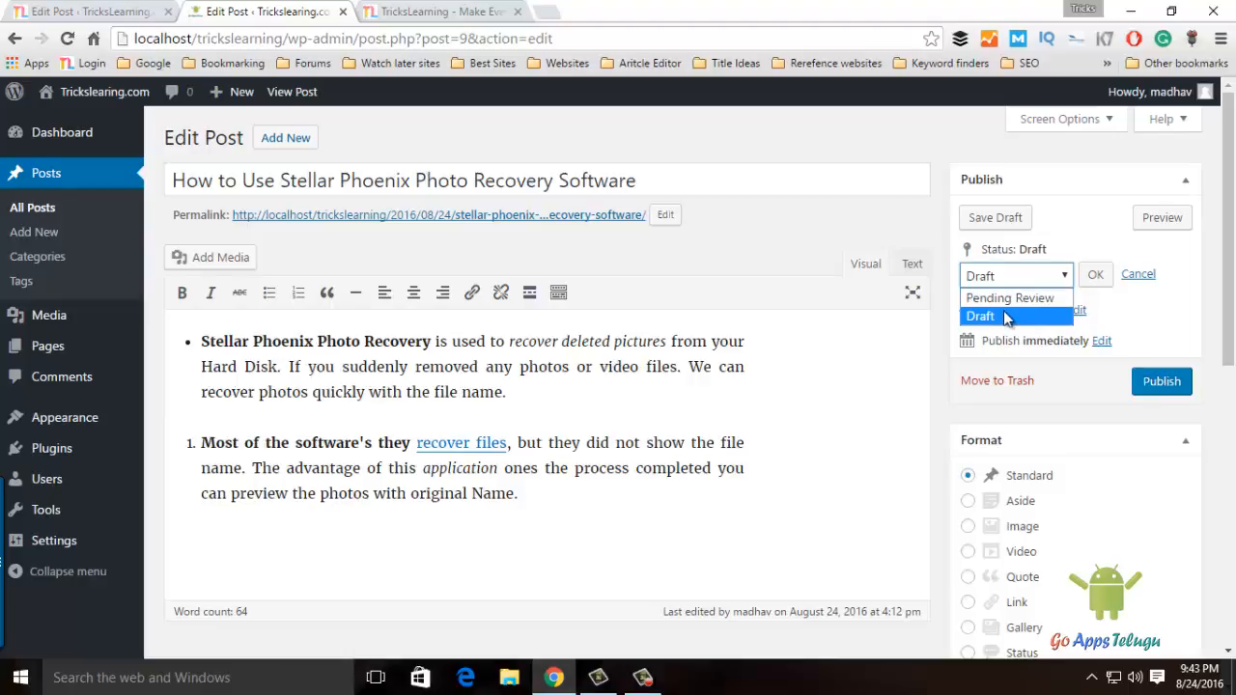
click(1004, 316)
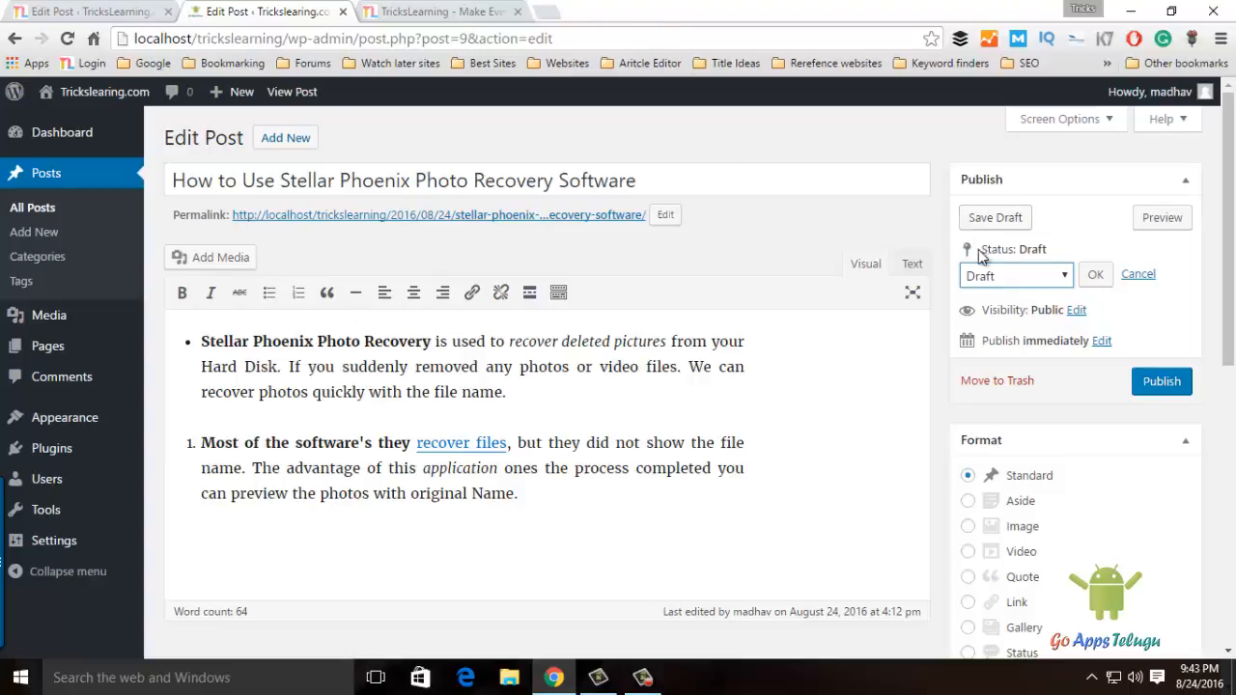
click(1010, 279)
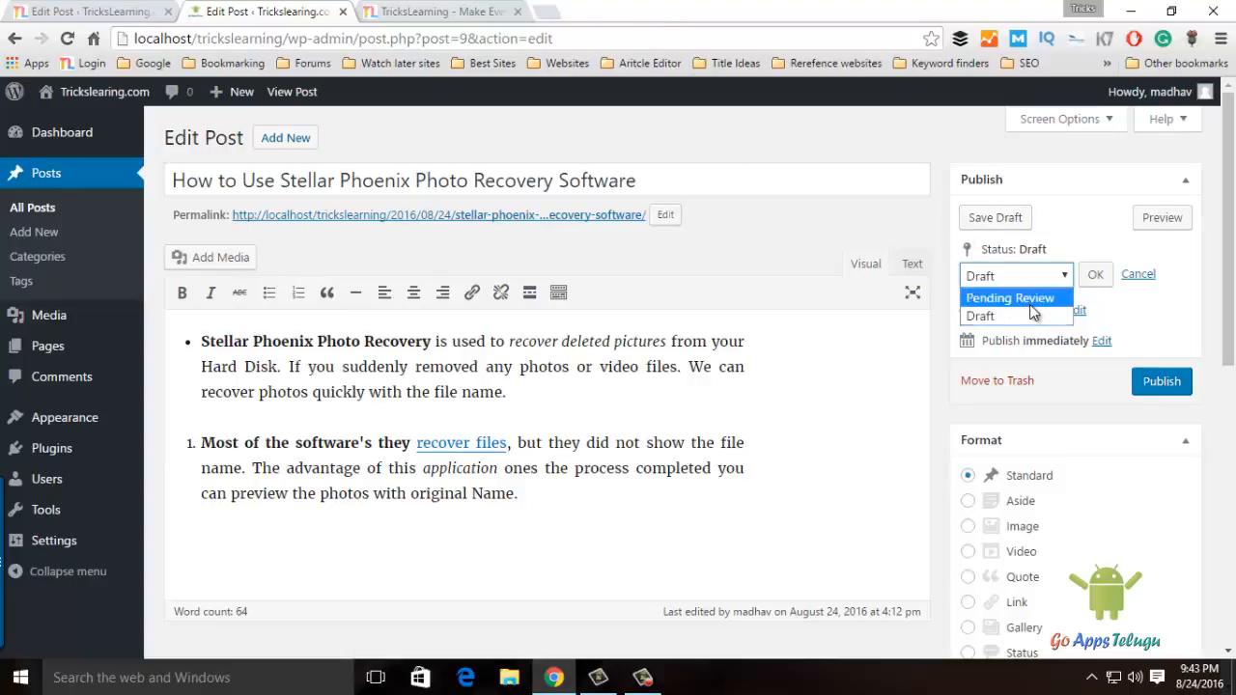
click(1023, 278)
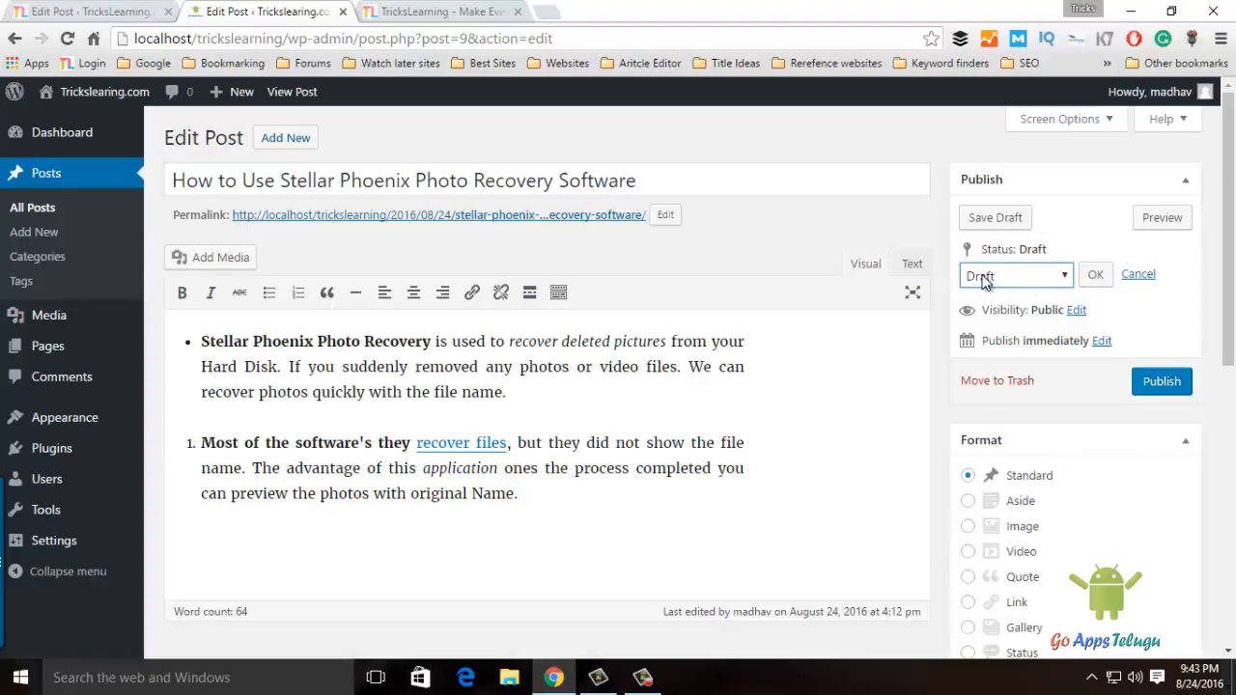
click(983, 279)
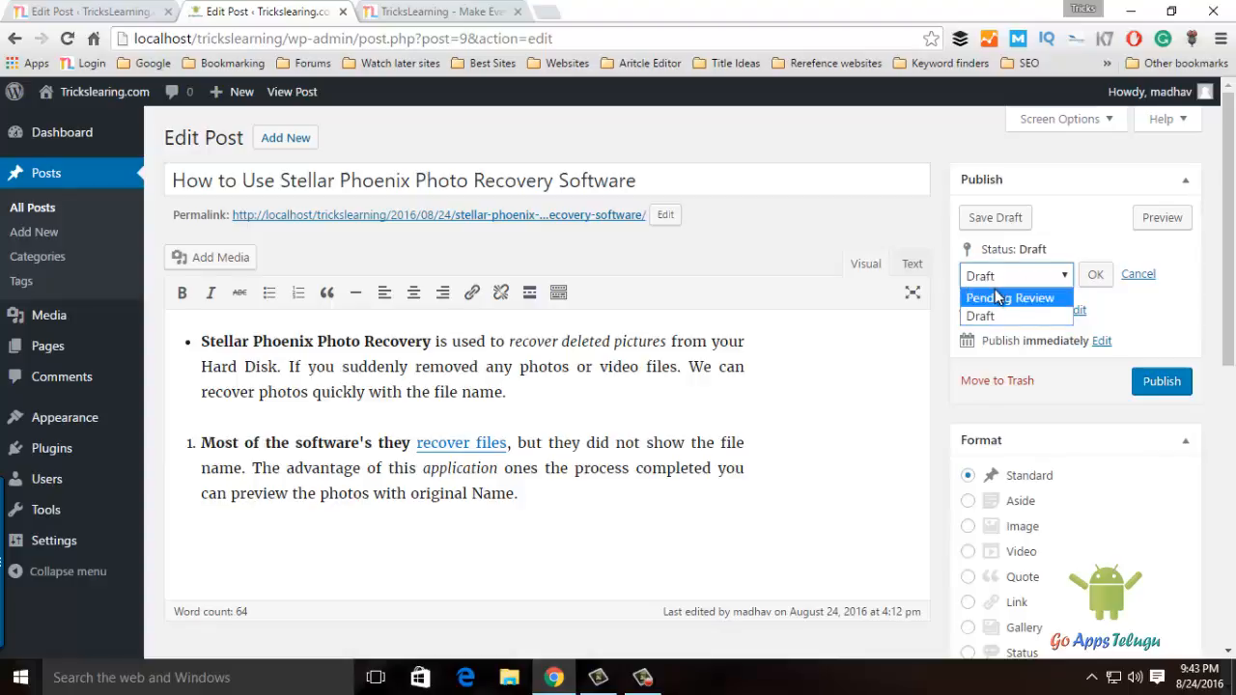
click(1005, 276)
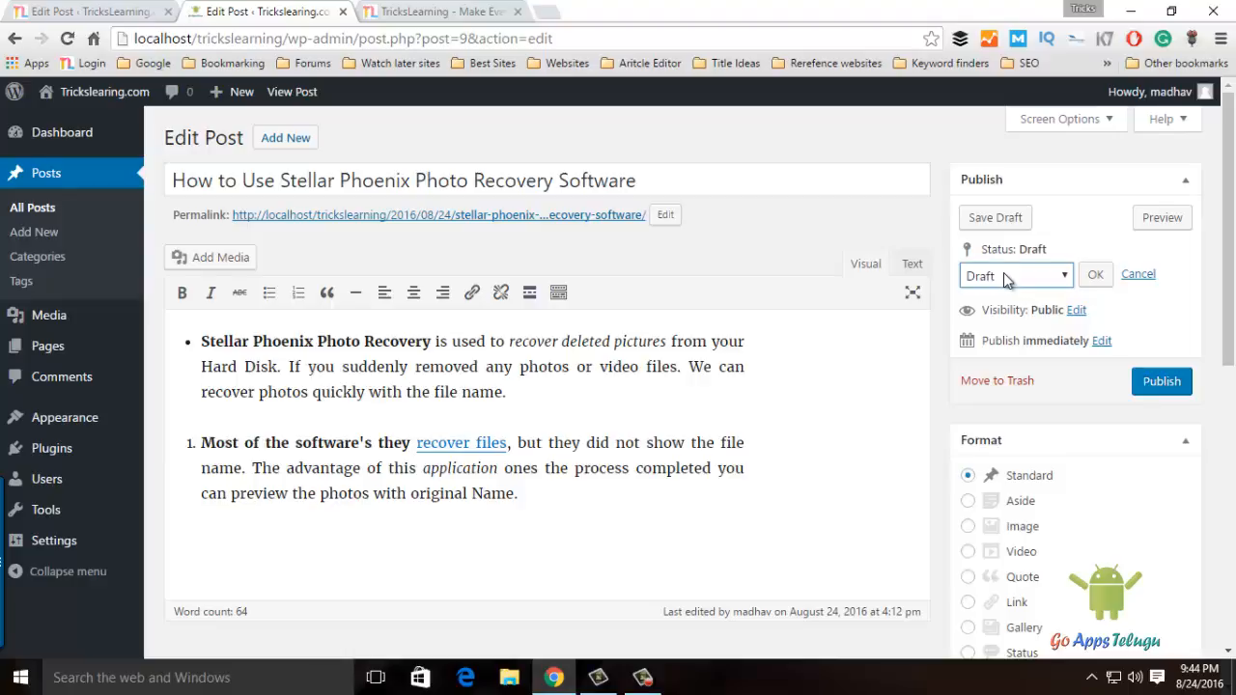
click(1004, 279)
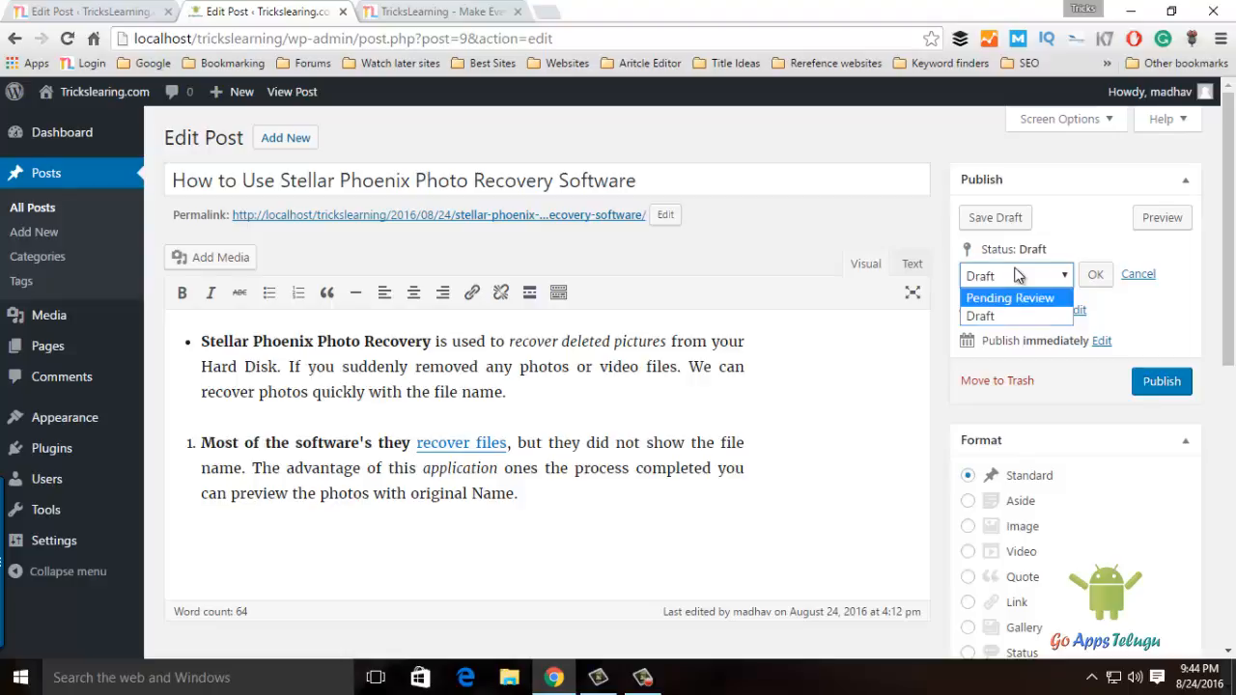
click(1019, 315)
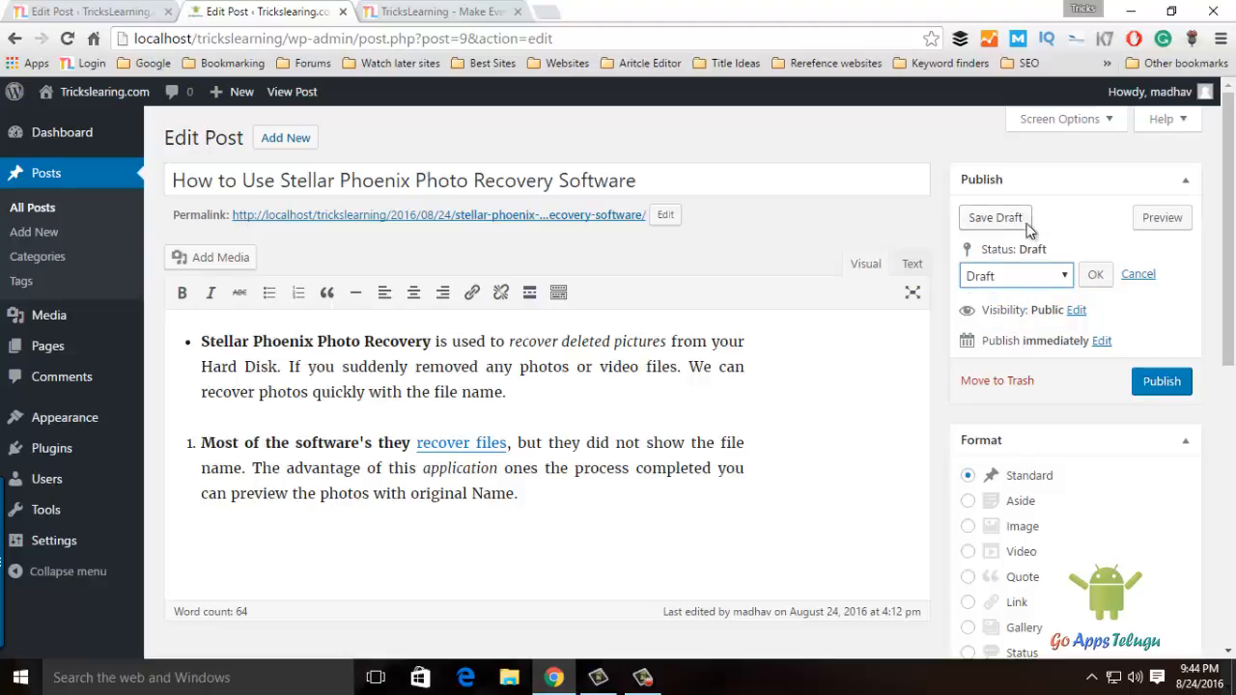
click(1089, 275)
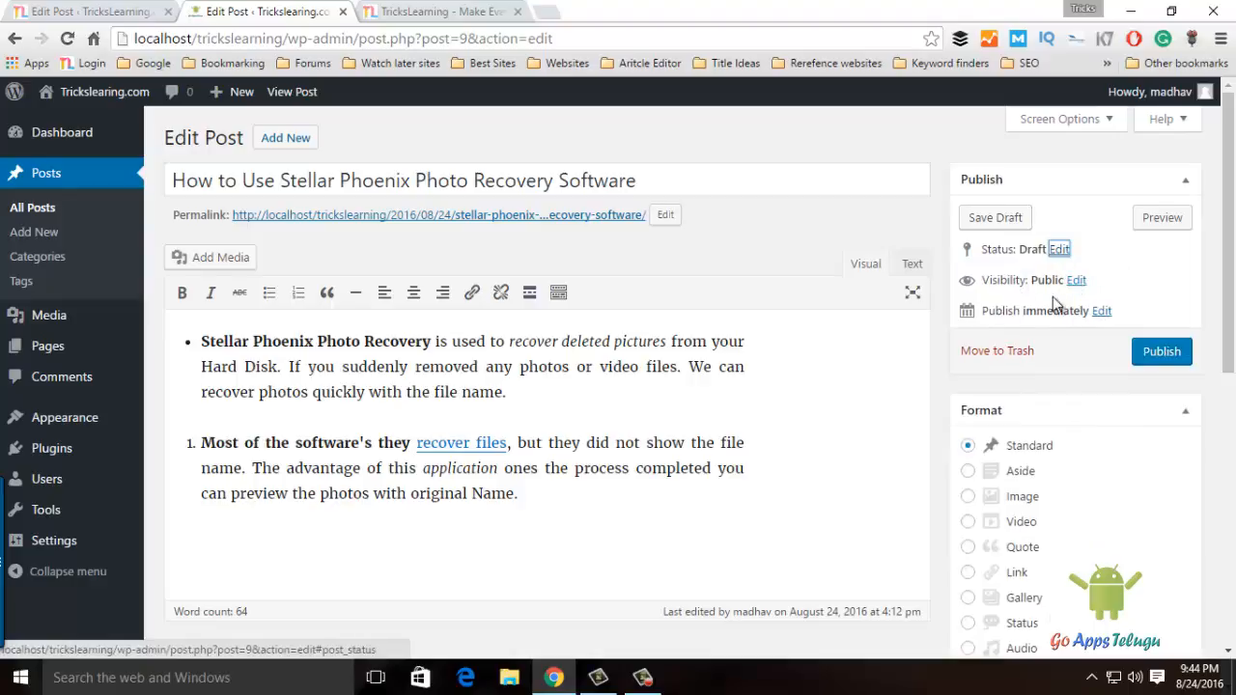
Try the Password protected and Private visibility options for the post, and cancel the visibility change.
click(1075, 280)
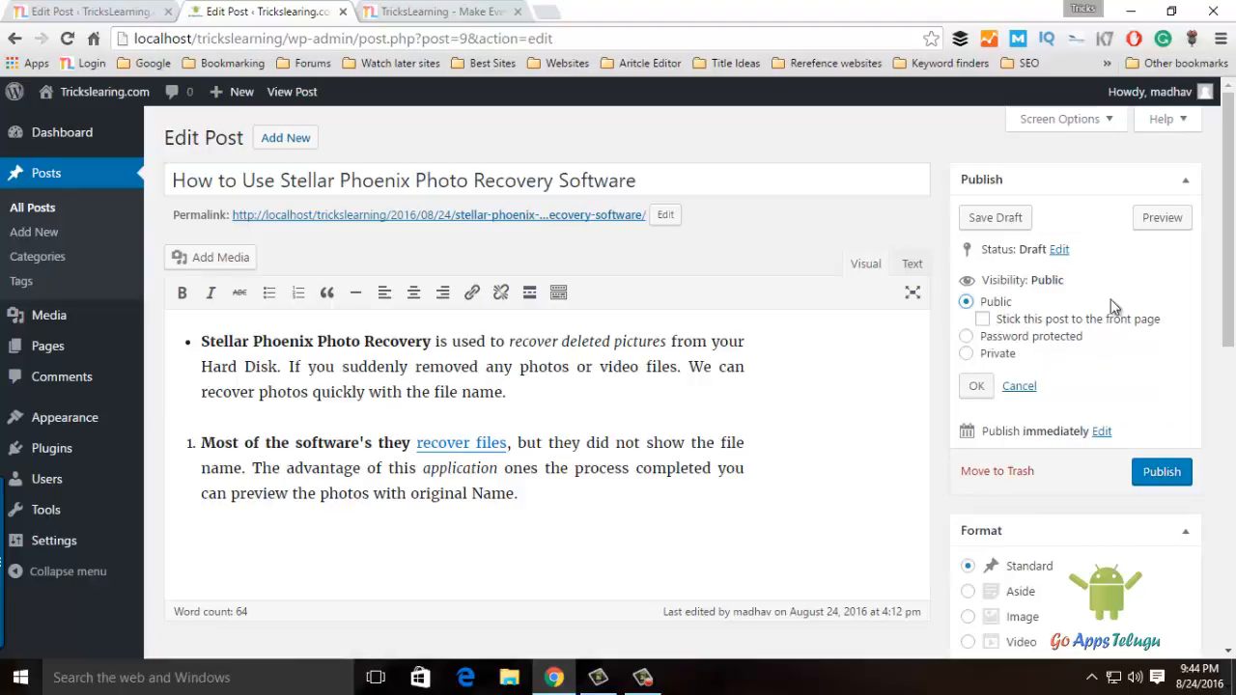
drag(1229, 270, 1227, 276)
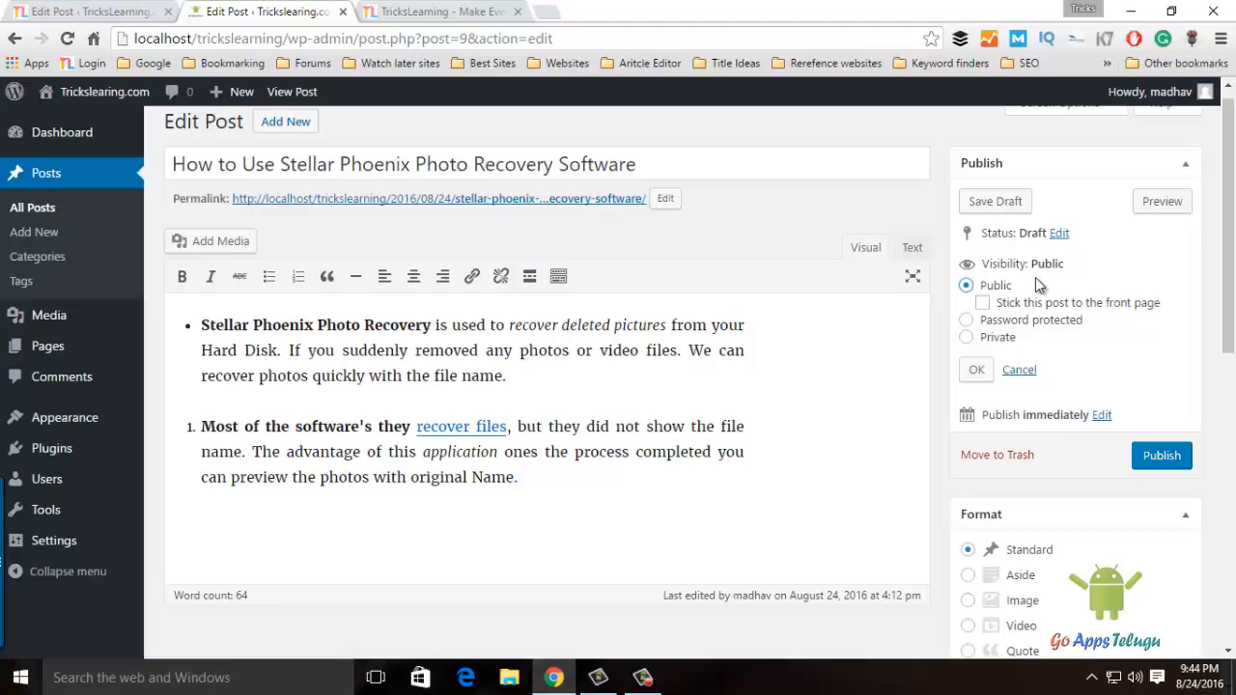
click(968, 321)
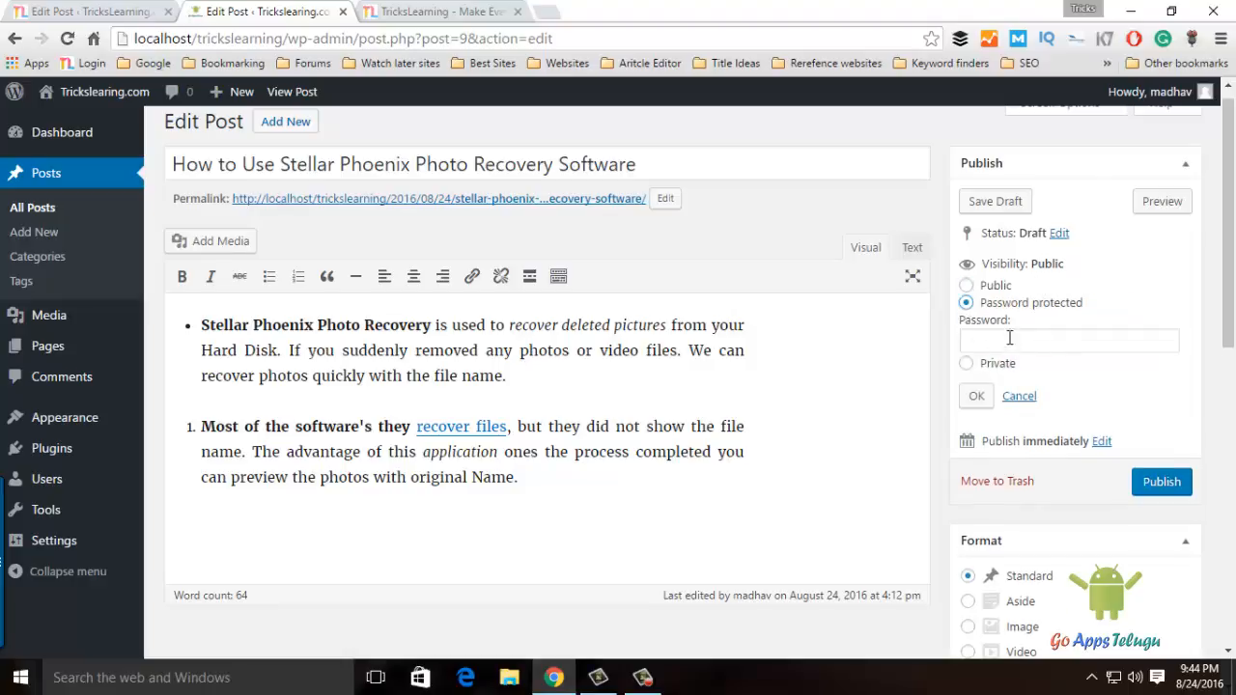
click(1021, 337)
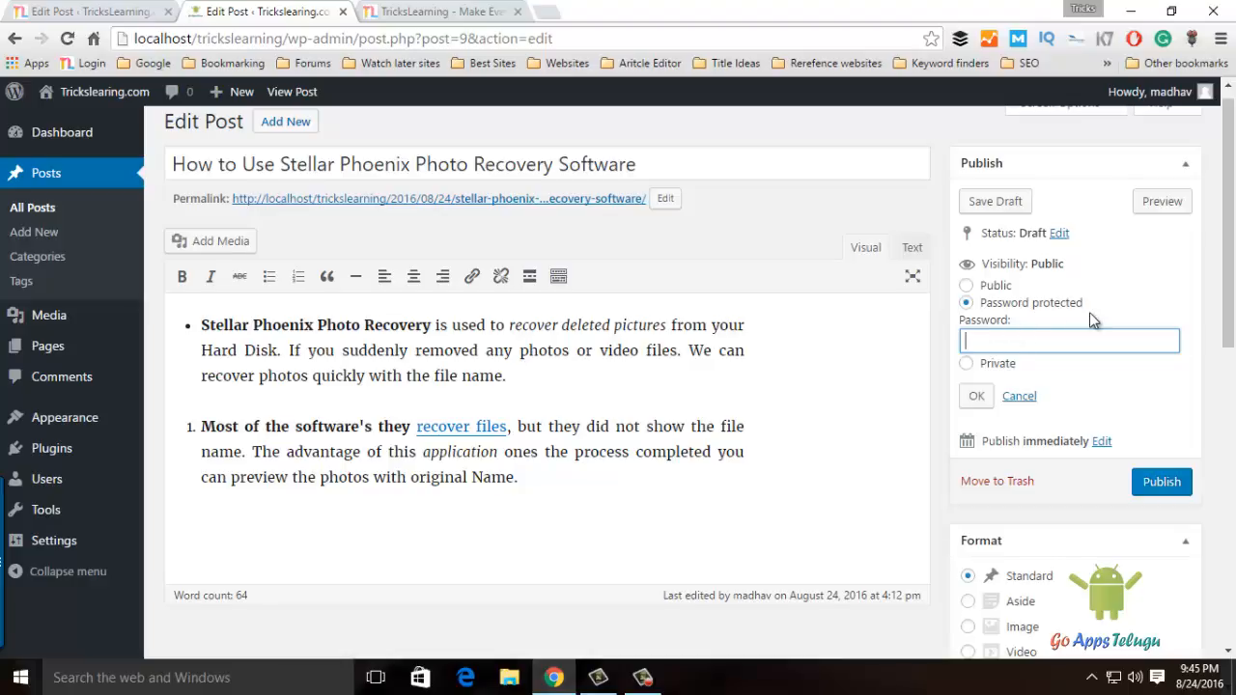
click(965, 363)
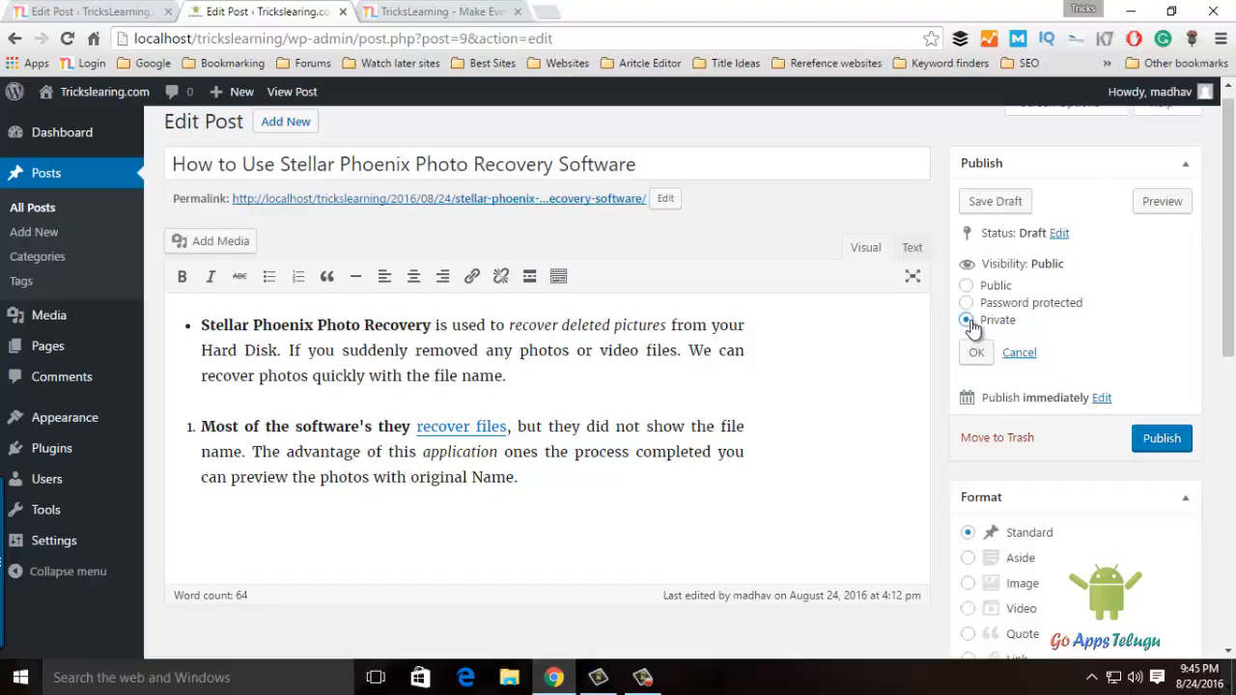
click(986, 355)
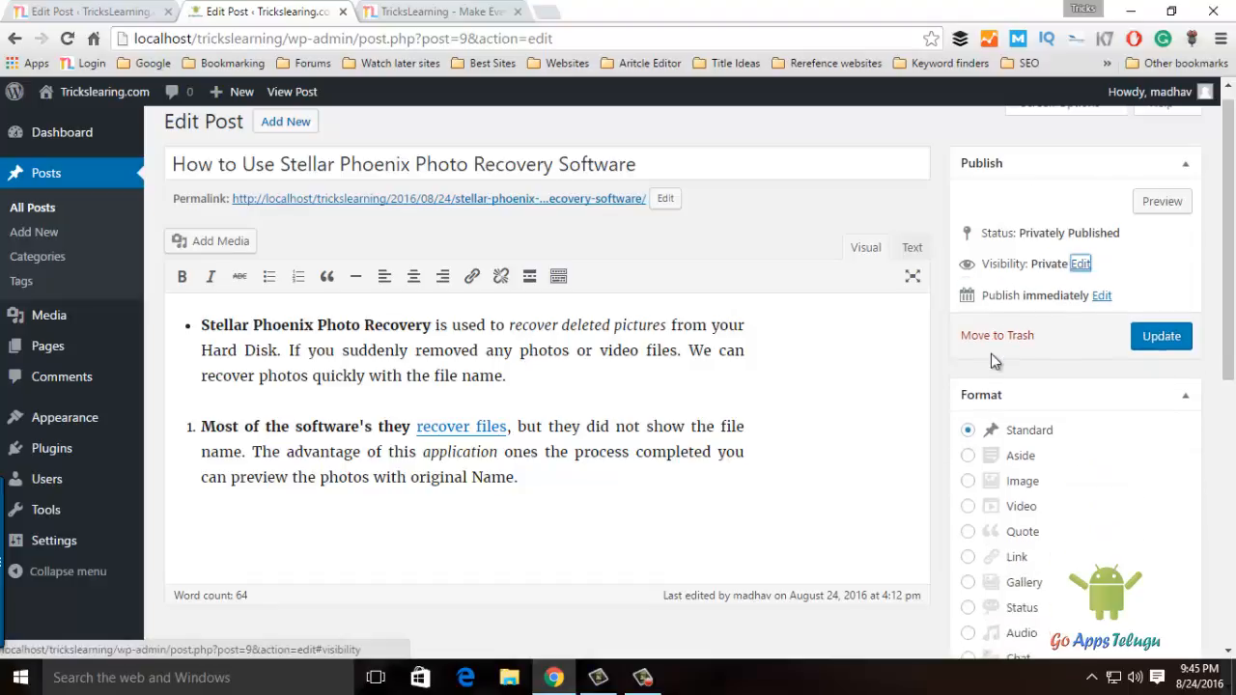
click(1077, 267)
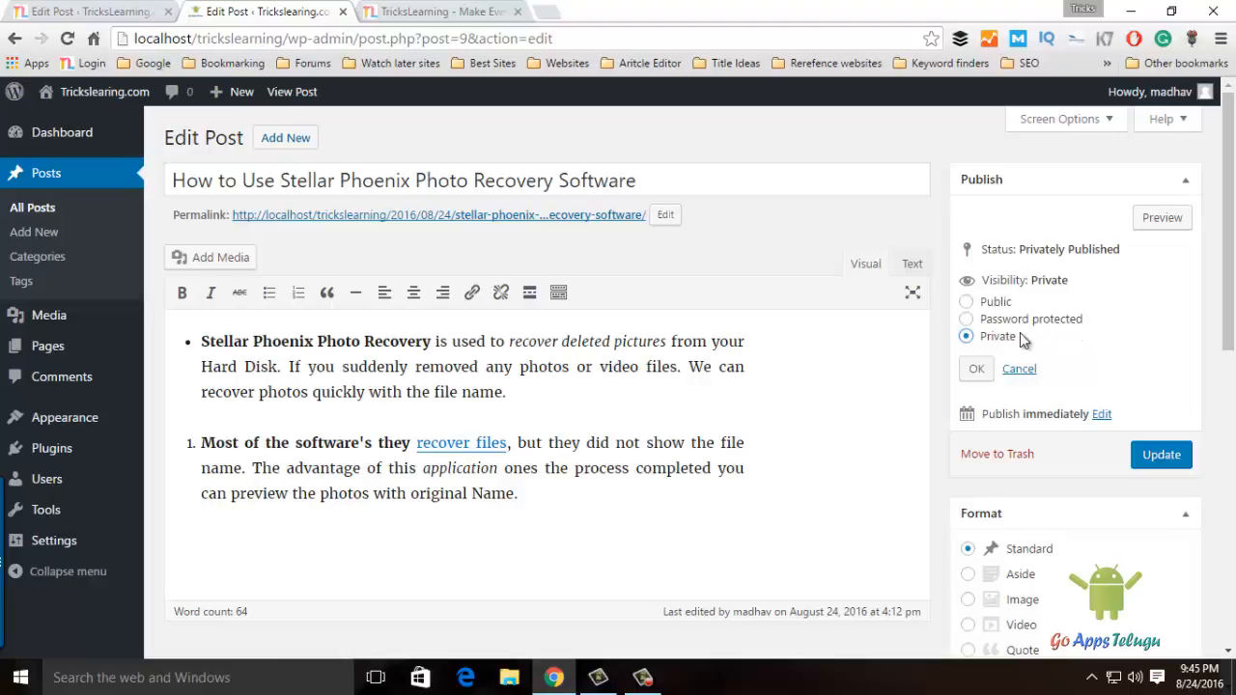
click(1018, 369)
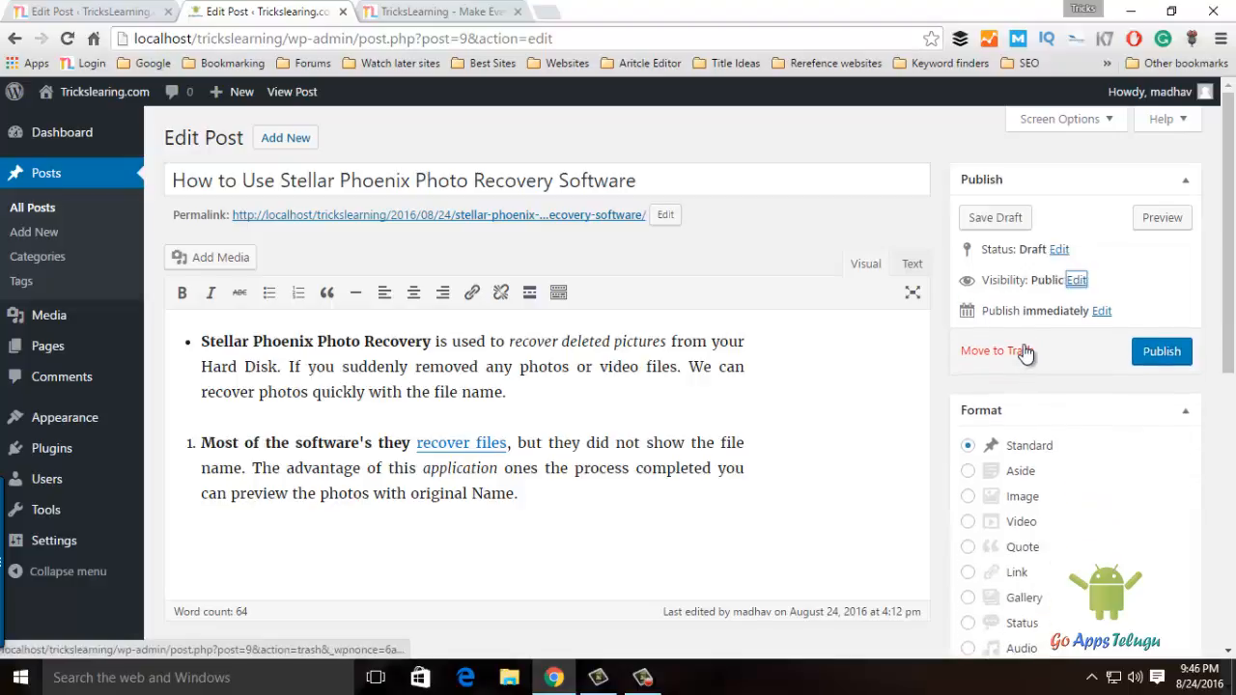
Schedule the post for Sep 24, 2016 at 16:12 by changing the publish month to 09-Sep.
click(1104, 312)
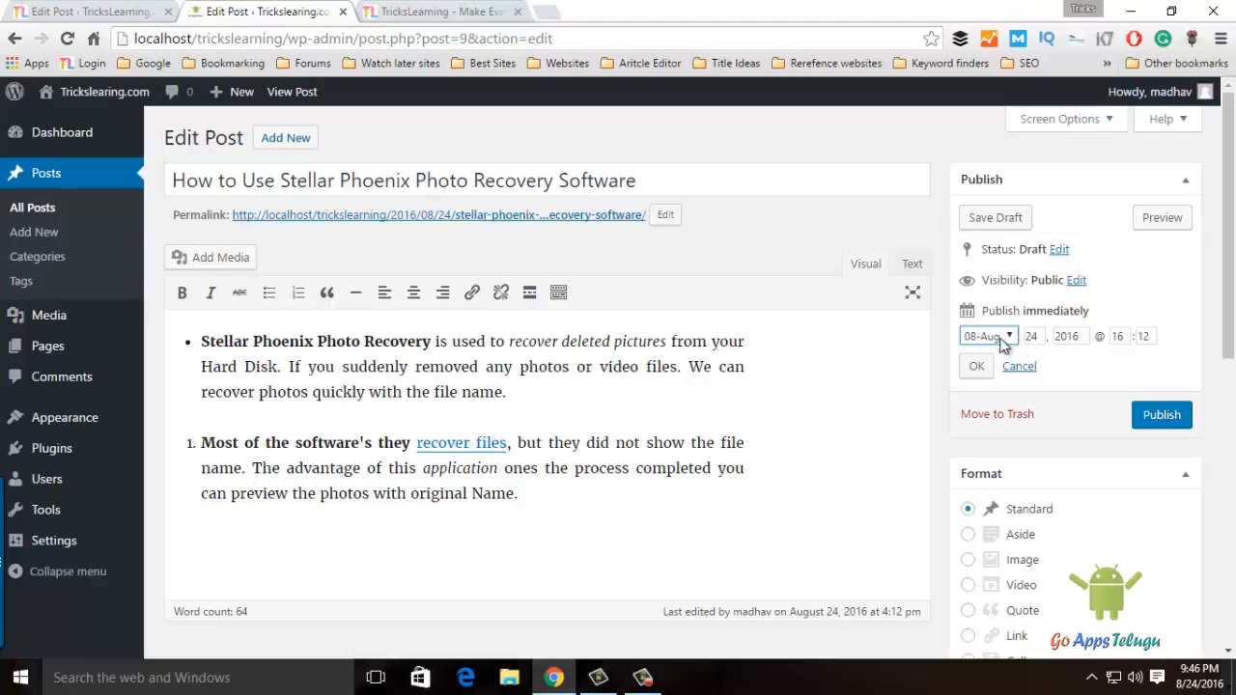
click(1001, 340)
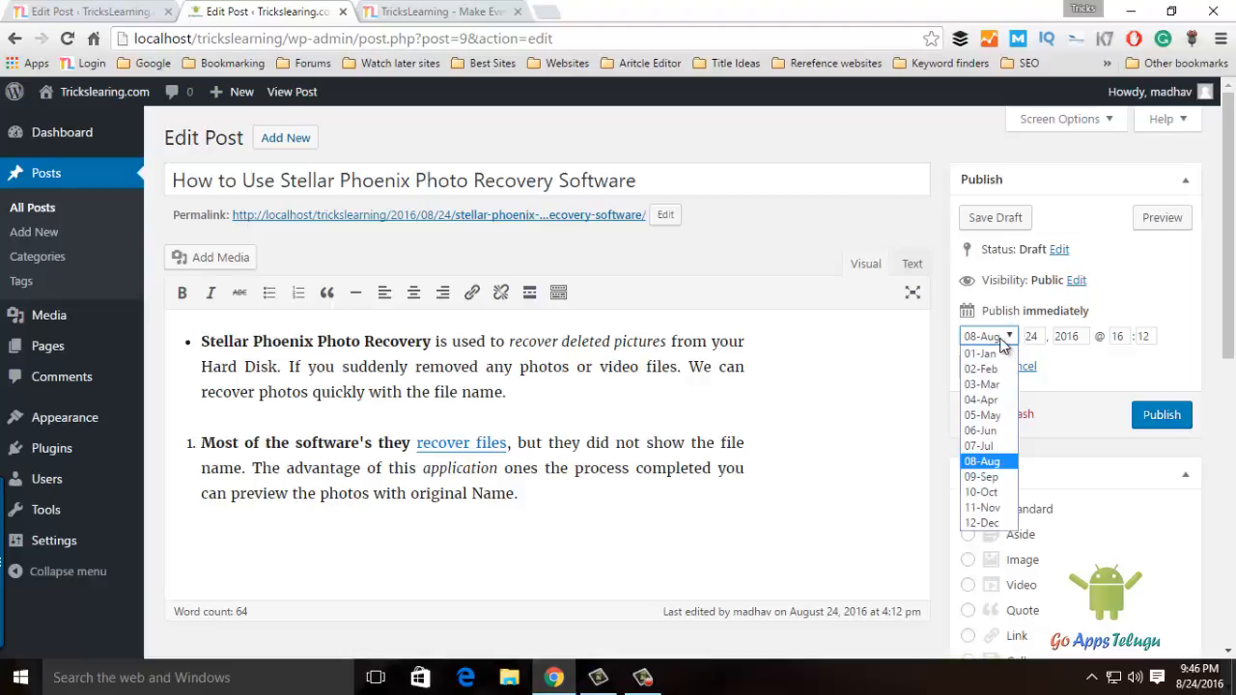
click(1002, 473)
double_click(1029, 336)
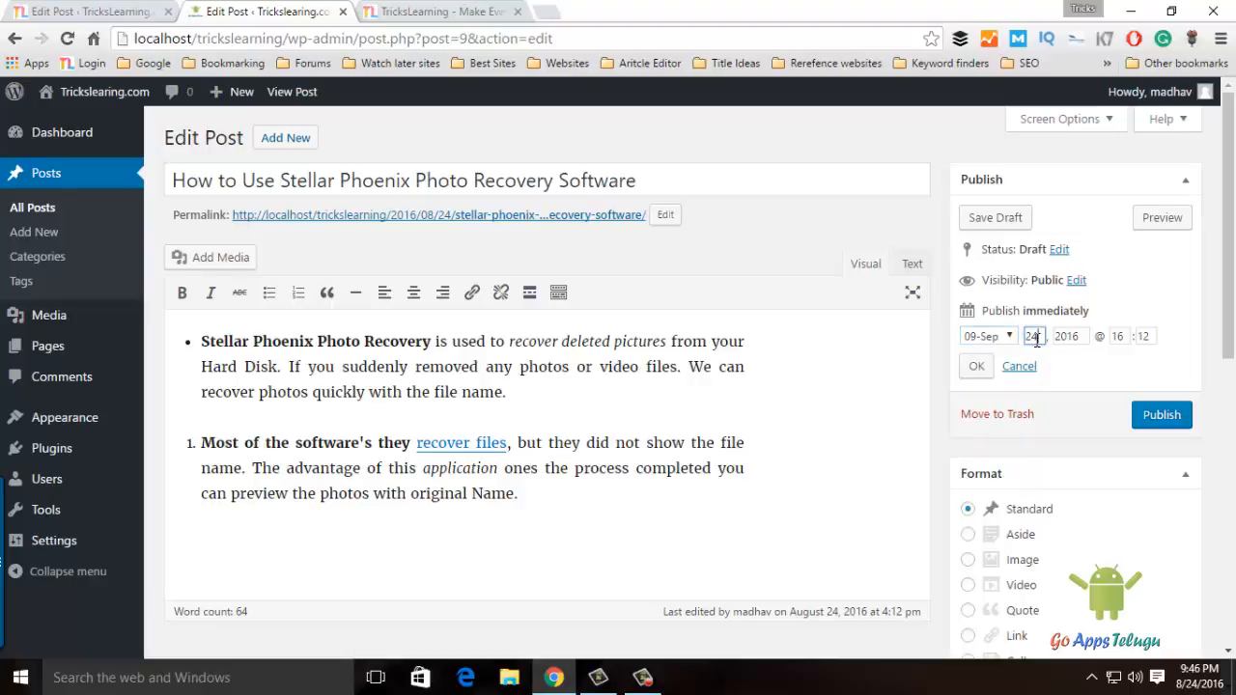
click(1004, 337)
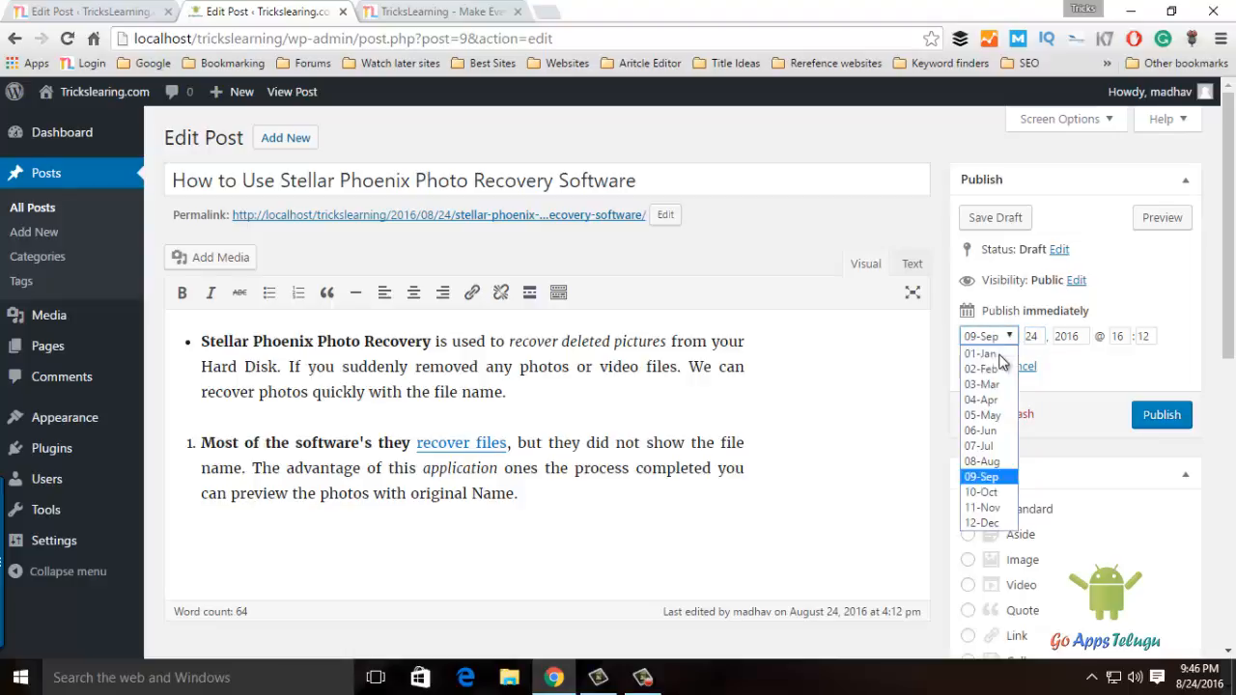
click(1003, 337)
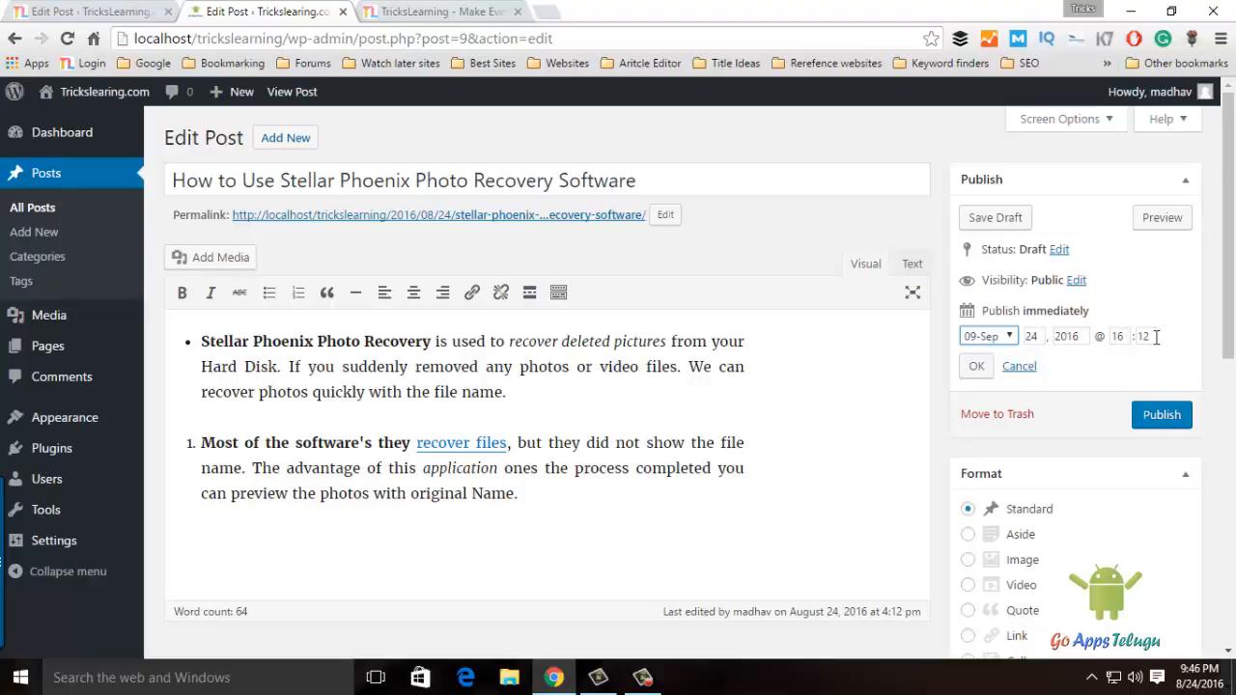
click(976, 369)
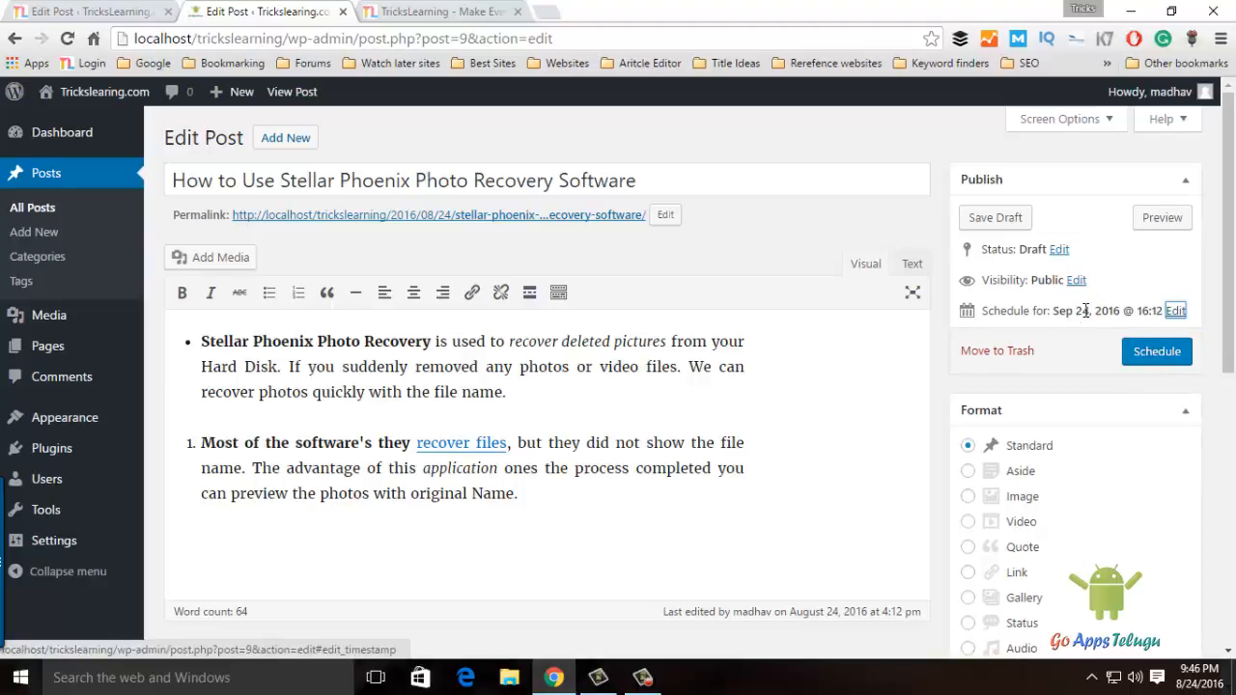
Change the post's publish month back to 08-Aug and confirm the date.
click(1175, 311)
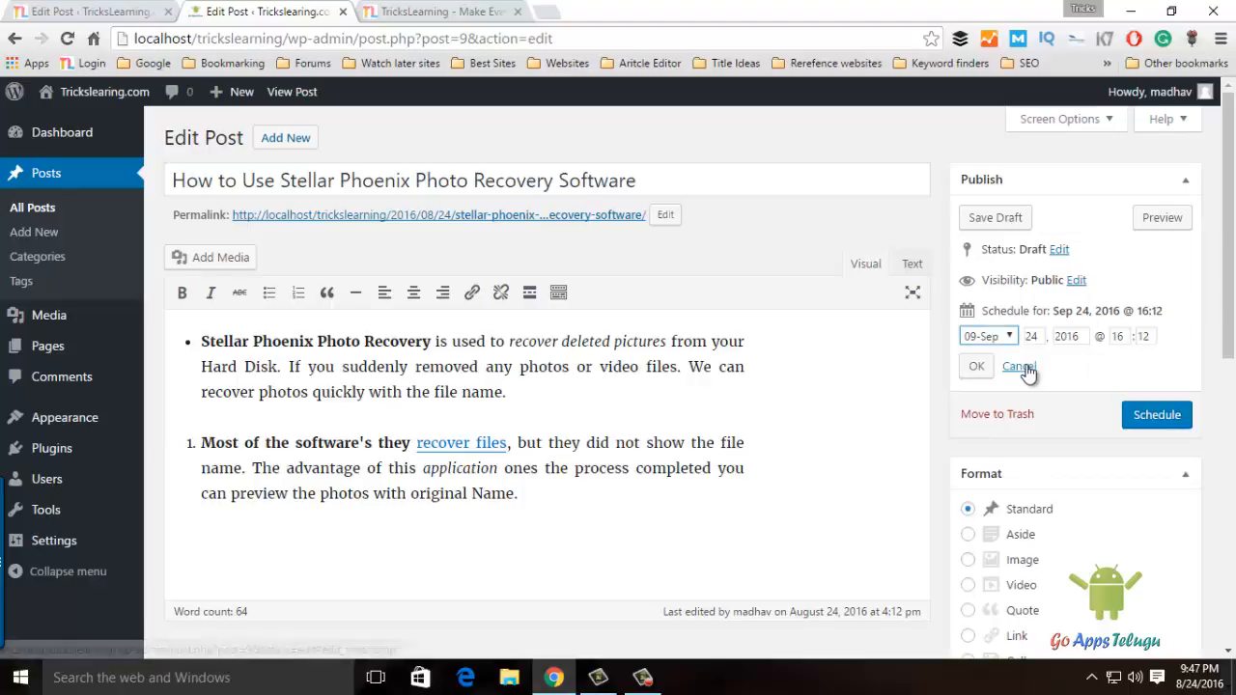
click(1004, 340)
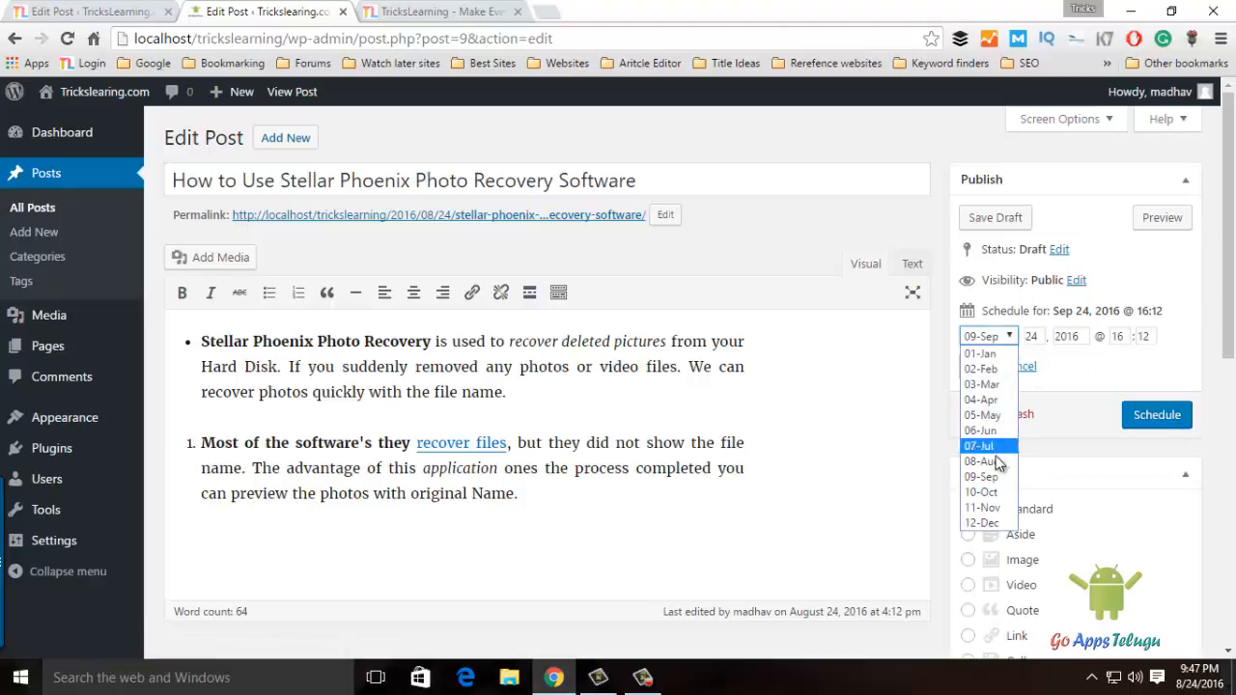
click(989, 461)
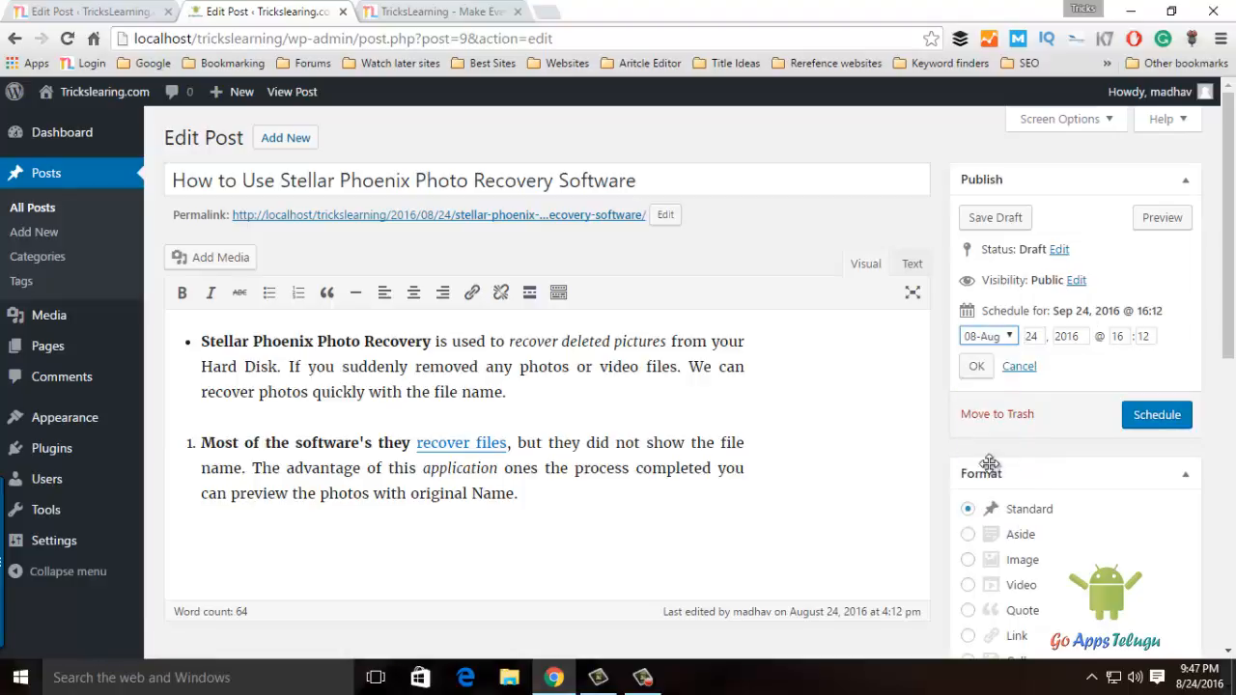
click(976, 367)
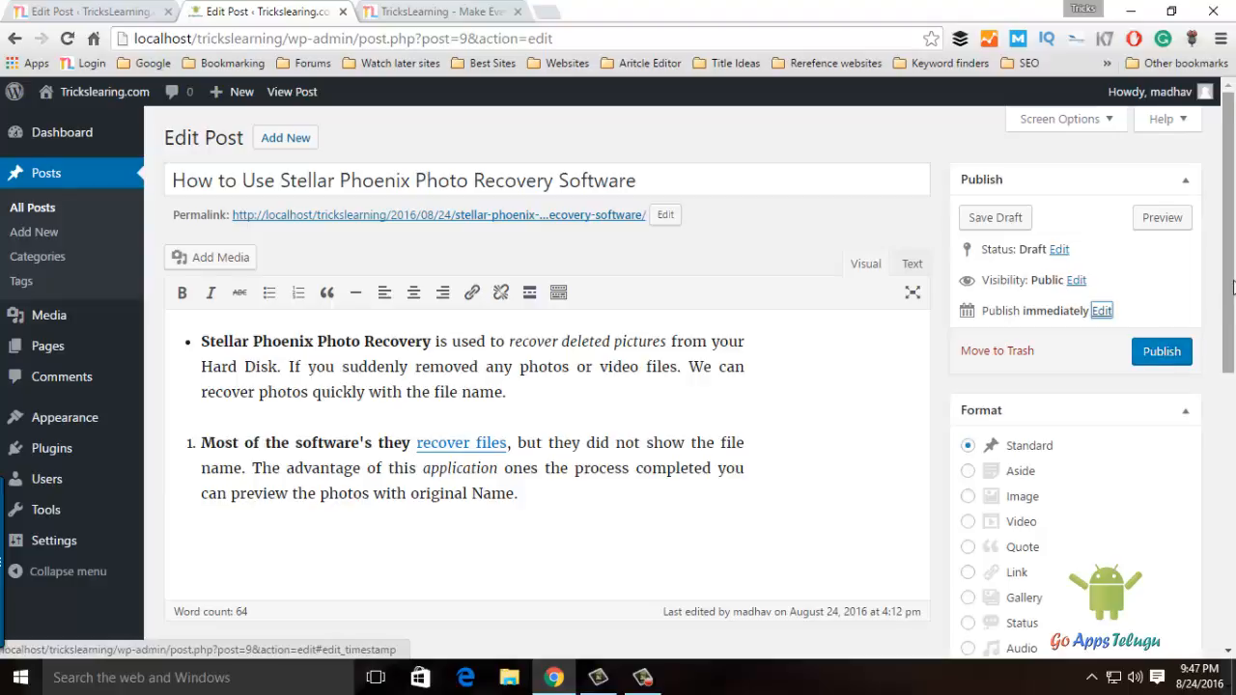
Set the post format to Image after trying the Link format.
scroll(1211, 282, down, 2)
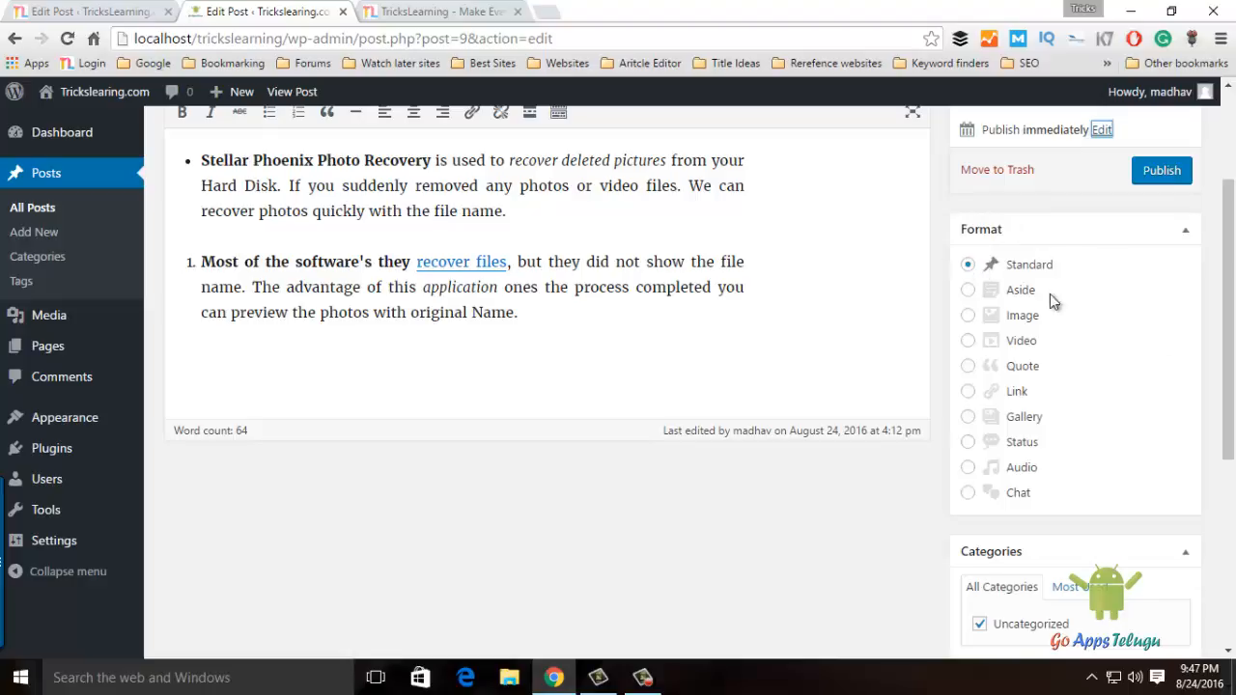
scroll(1233, 359, up, 1)
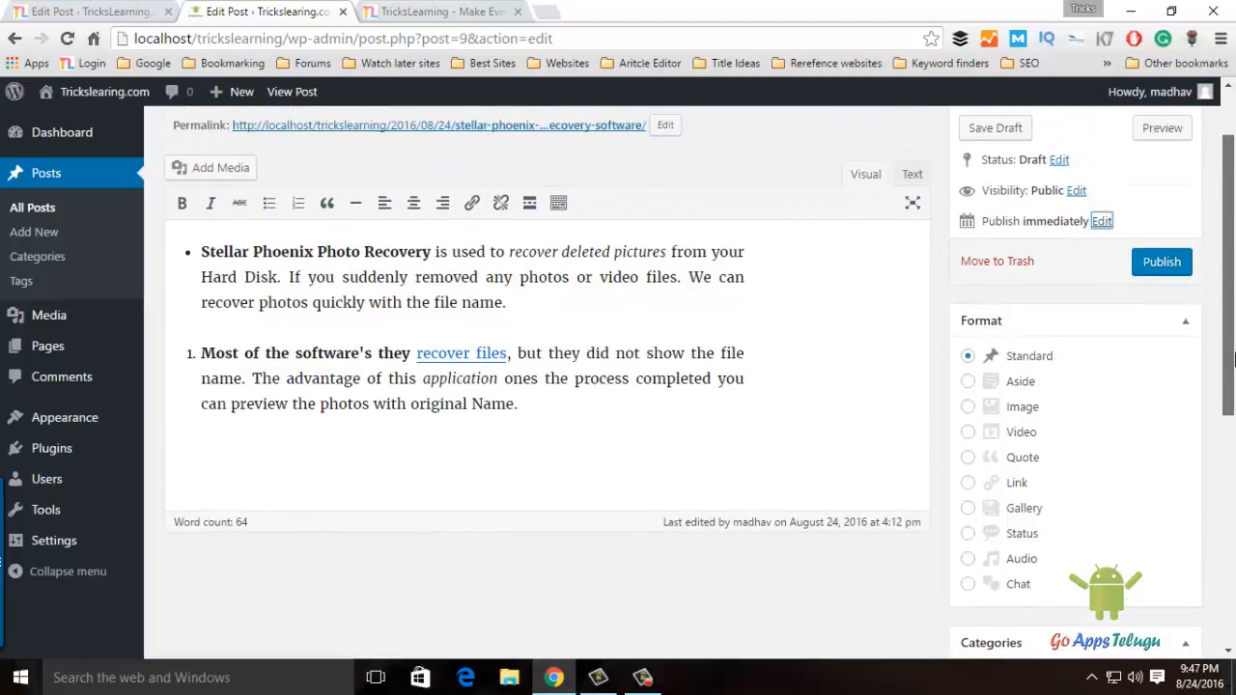
click(166, 260)
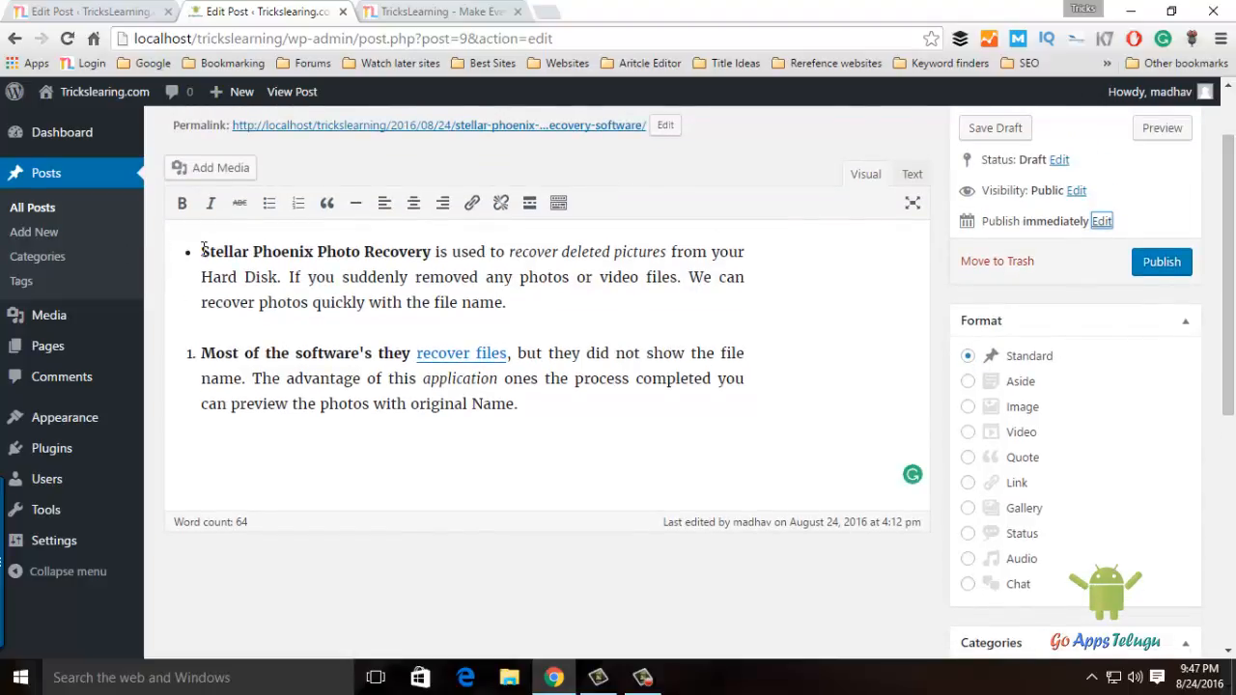
click(568, 378)
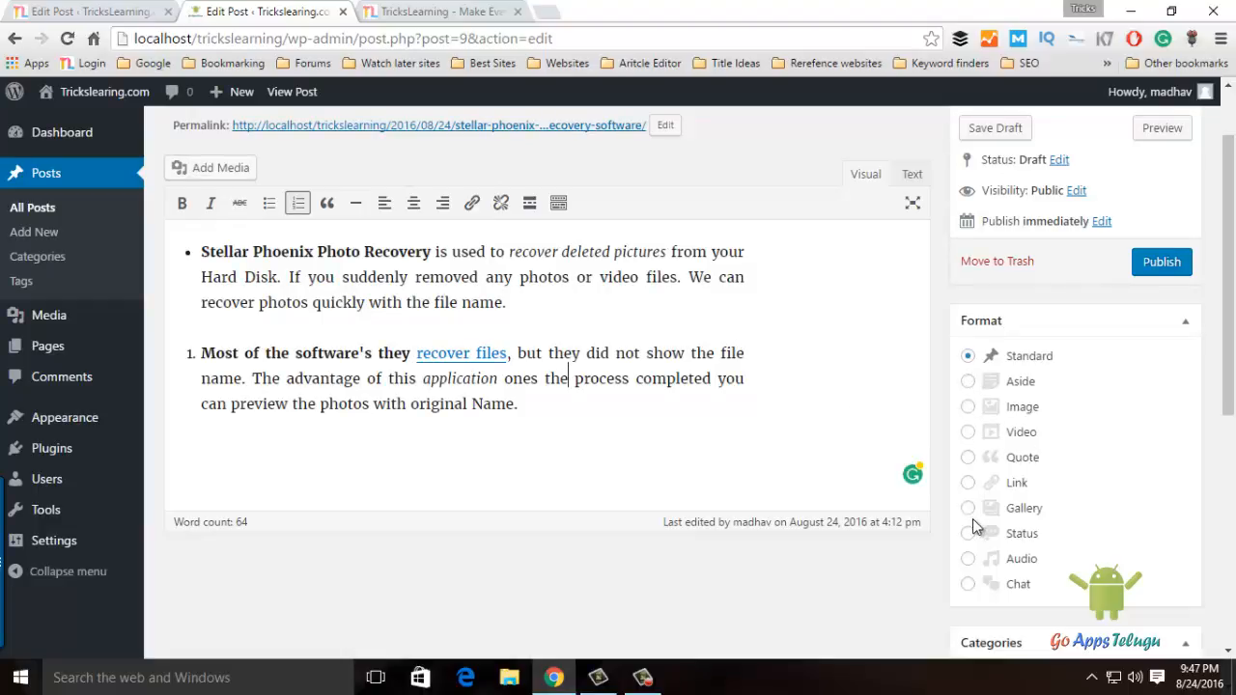
click(970, 485)
click(968, 408)
drag(200, 252, 601, 441)
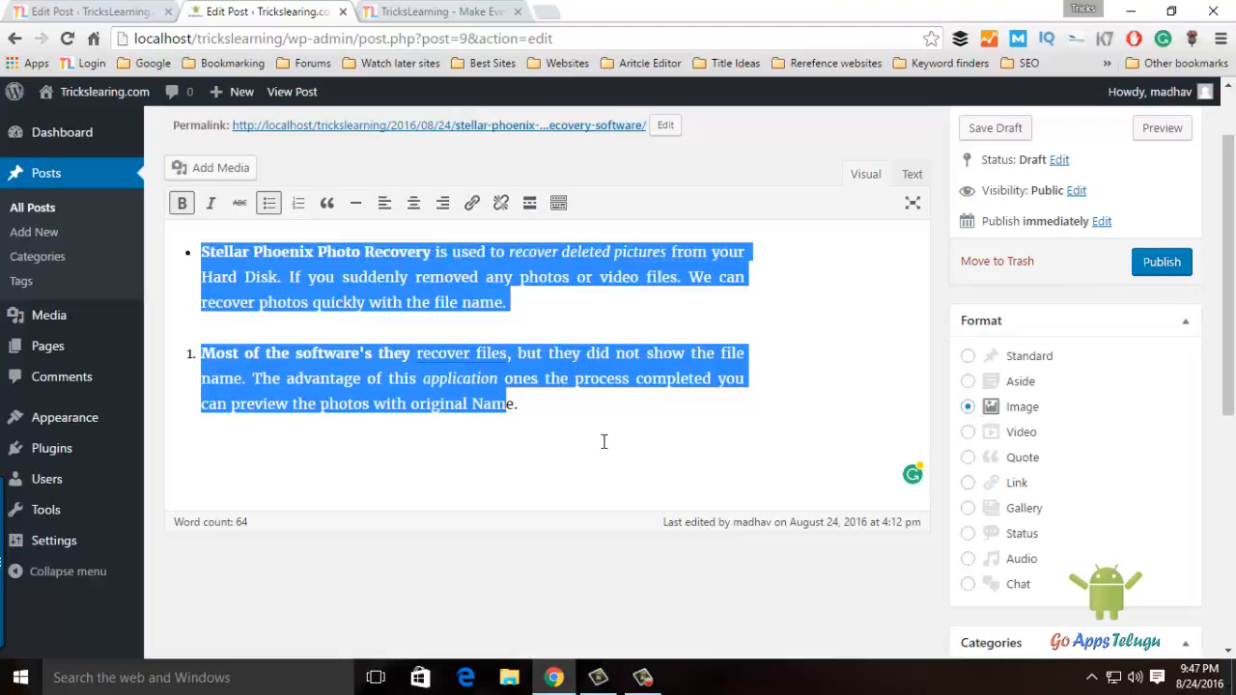
click(603, 441)
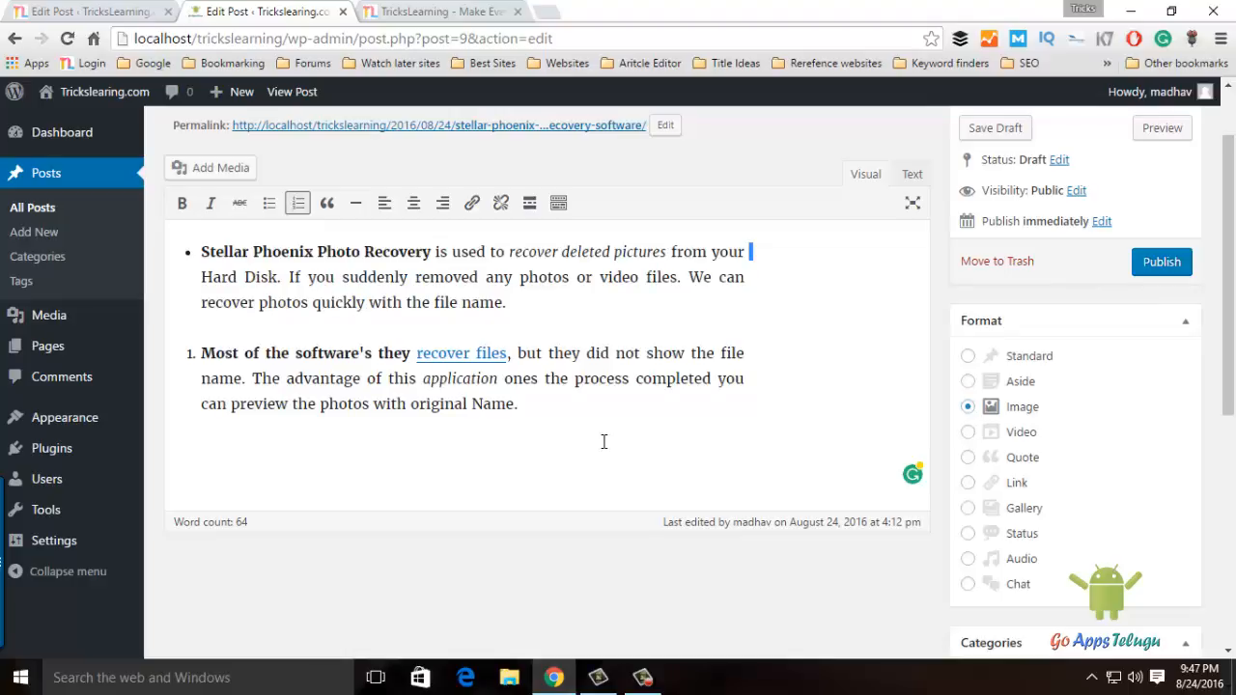
Examine the post's Categories and Tags settings and the search box on the live TricksLearning.com site.
drag(1231, 302, 1233, 379)
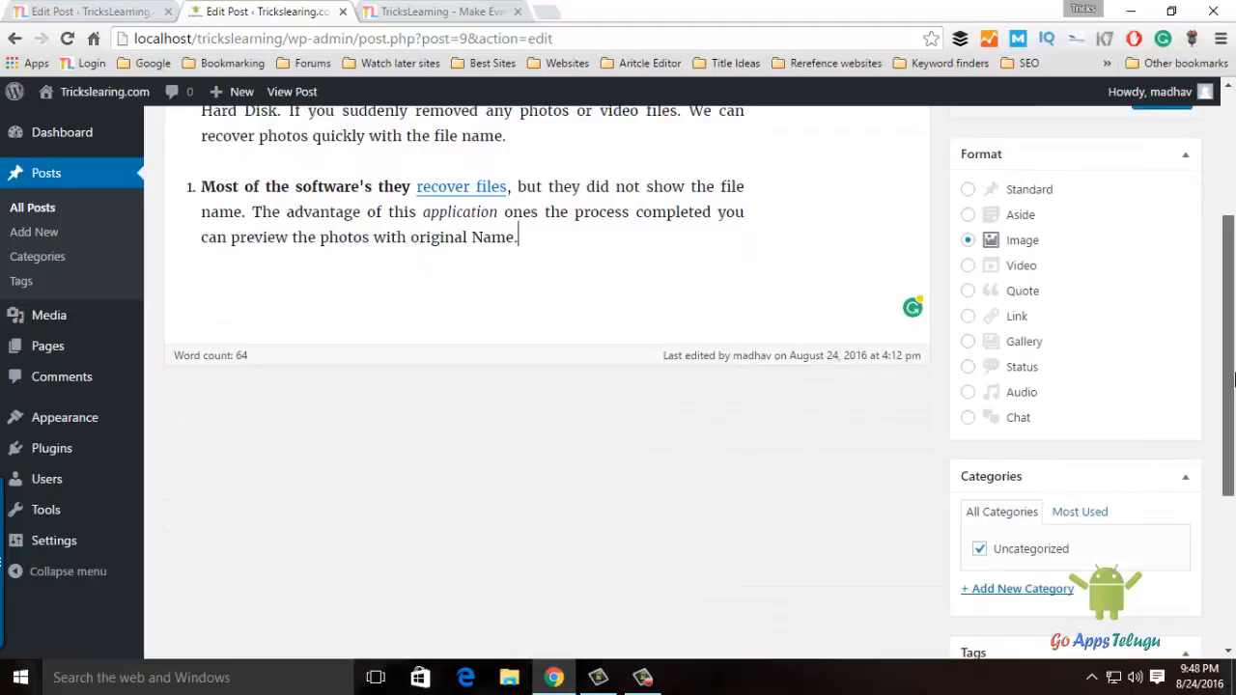
drag(1232, 380, 1233, 531)
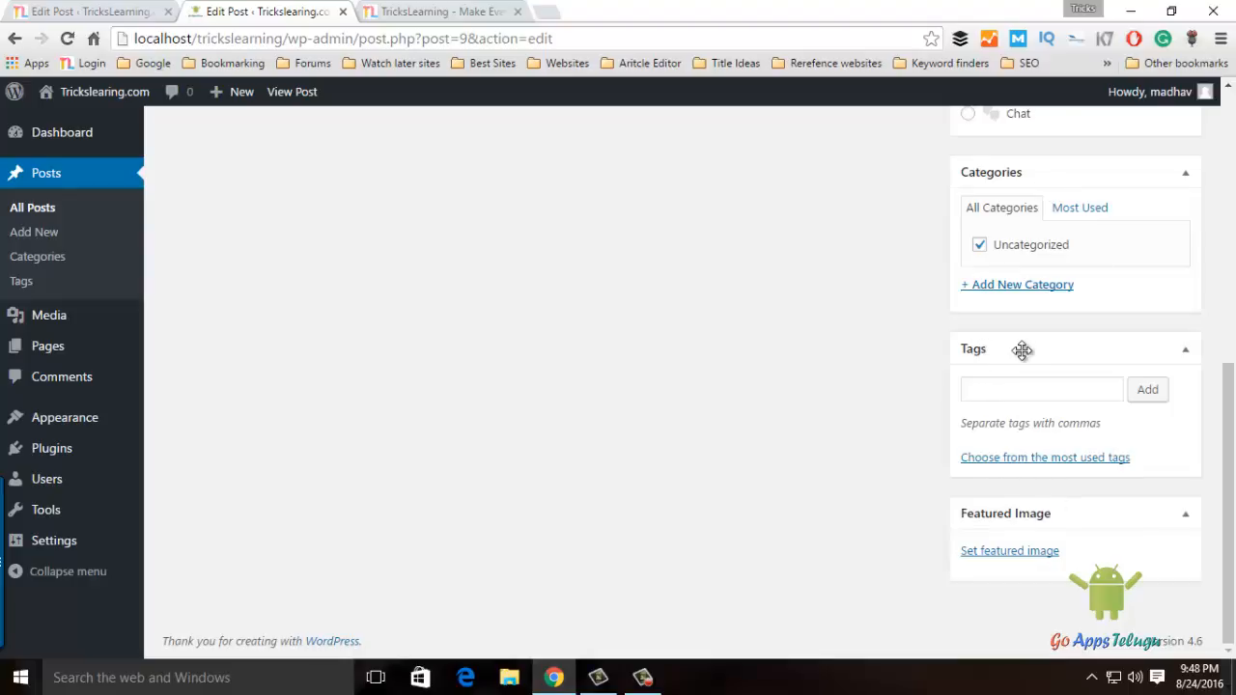
click(1016, 389)
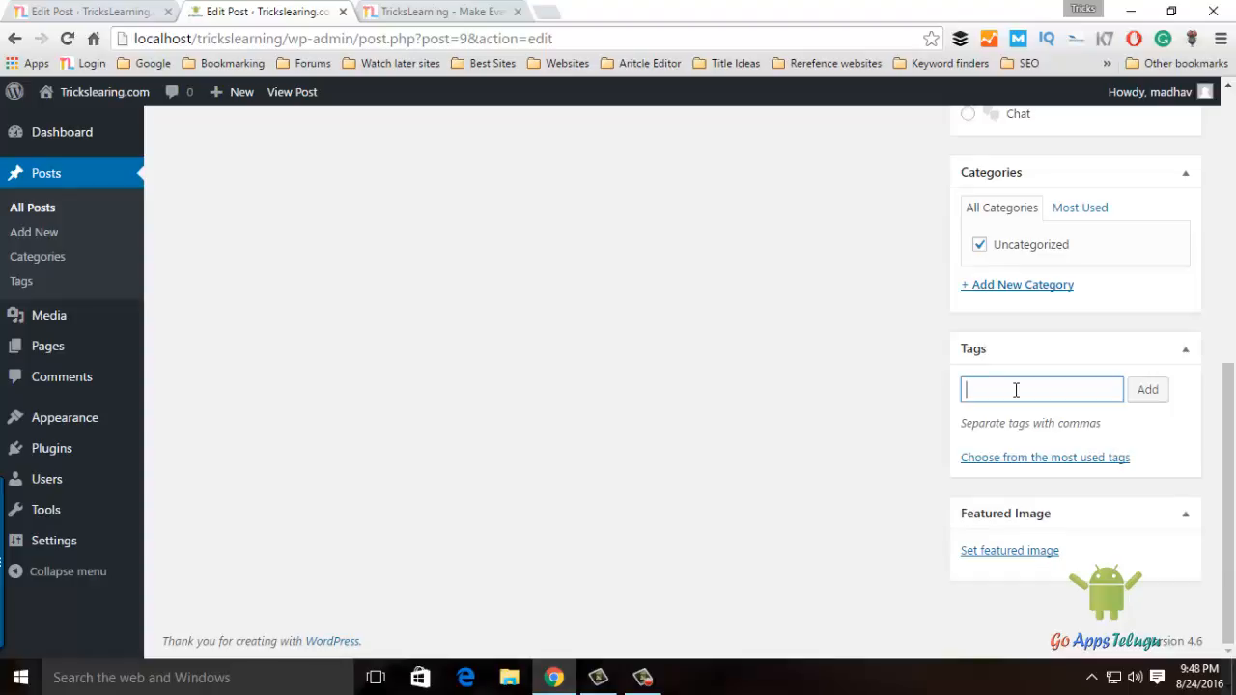
click(396, 13)
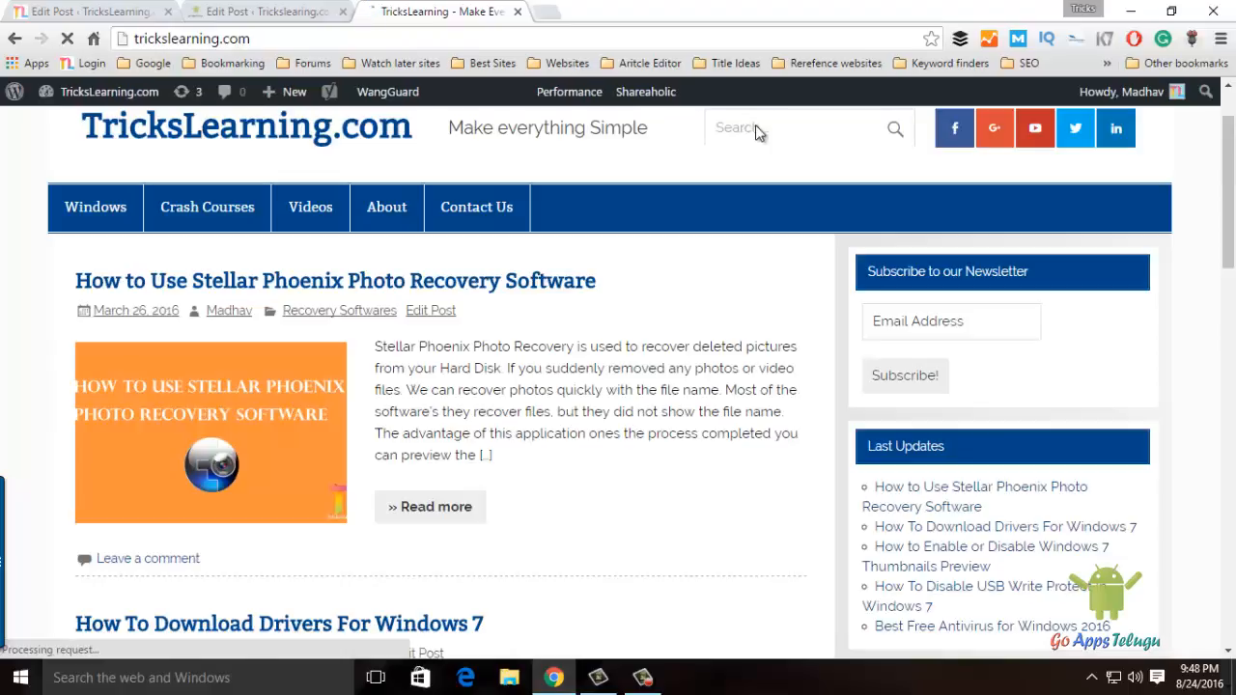
click(756, 126)
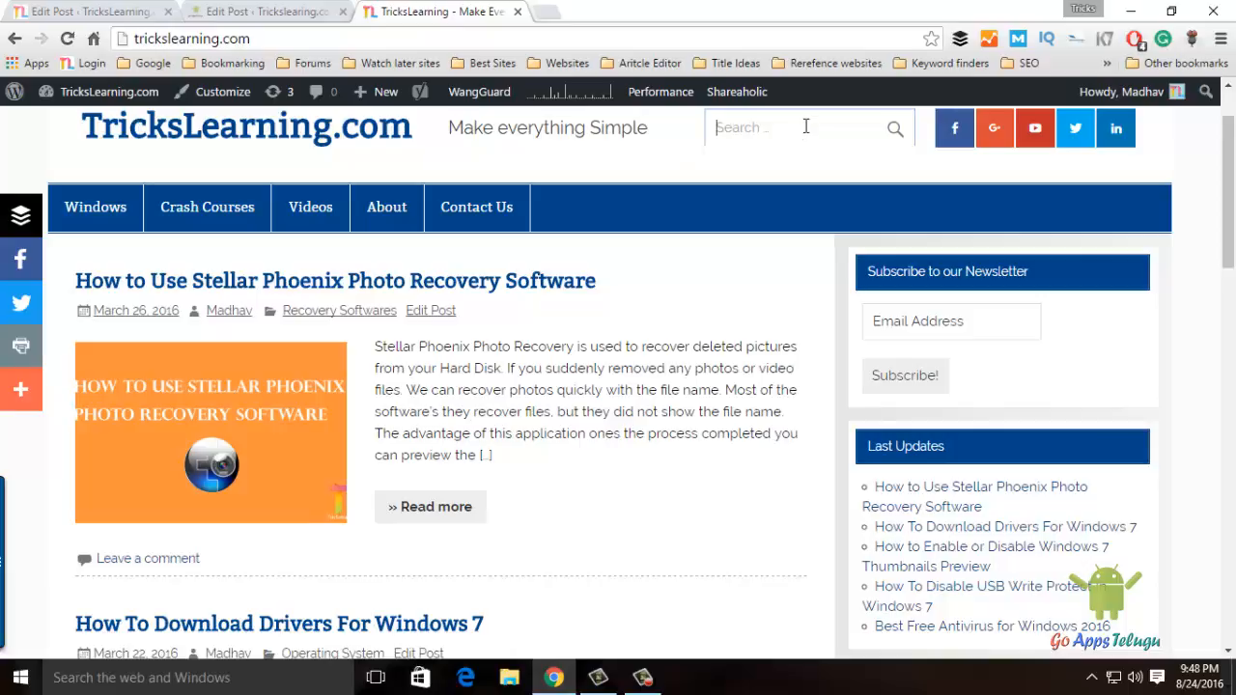
click(305, 12)
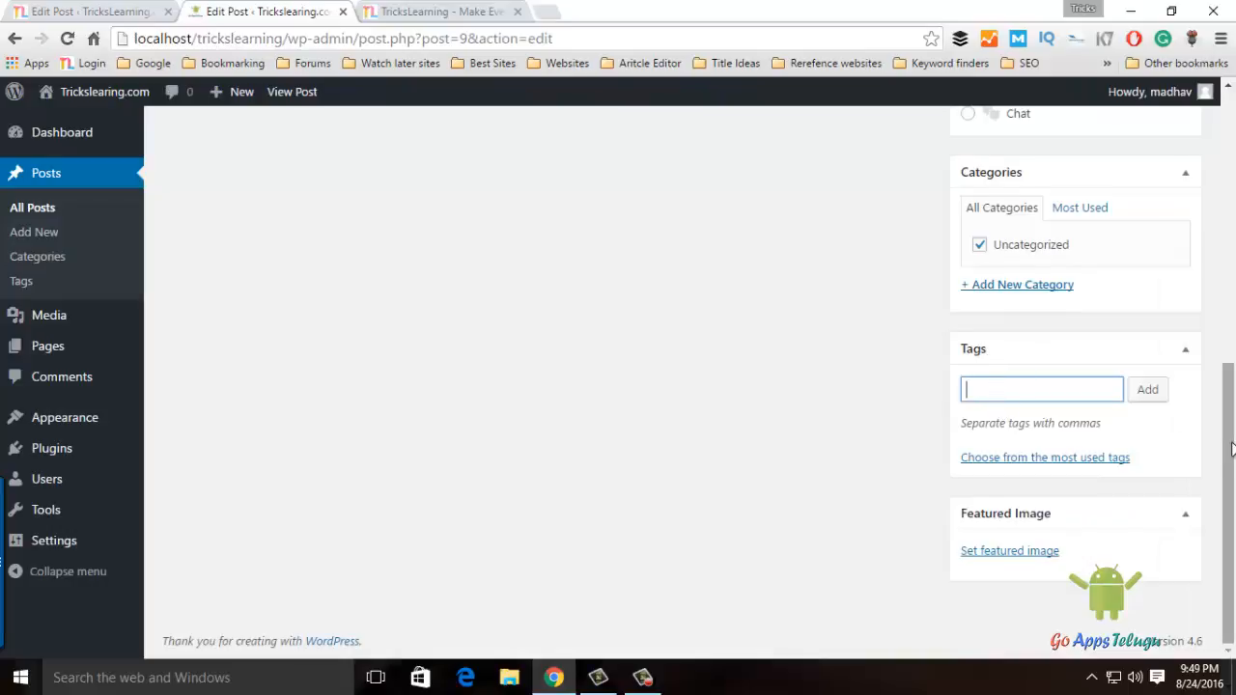
Add the tags stellar recovery software, recovery software and steller to the post, and glance at the live TricksLearning.com site.
scroll(1006, 389, up, 10)
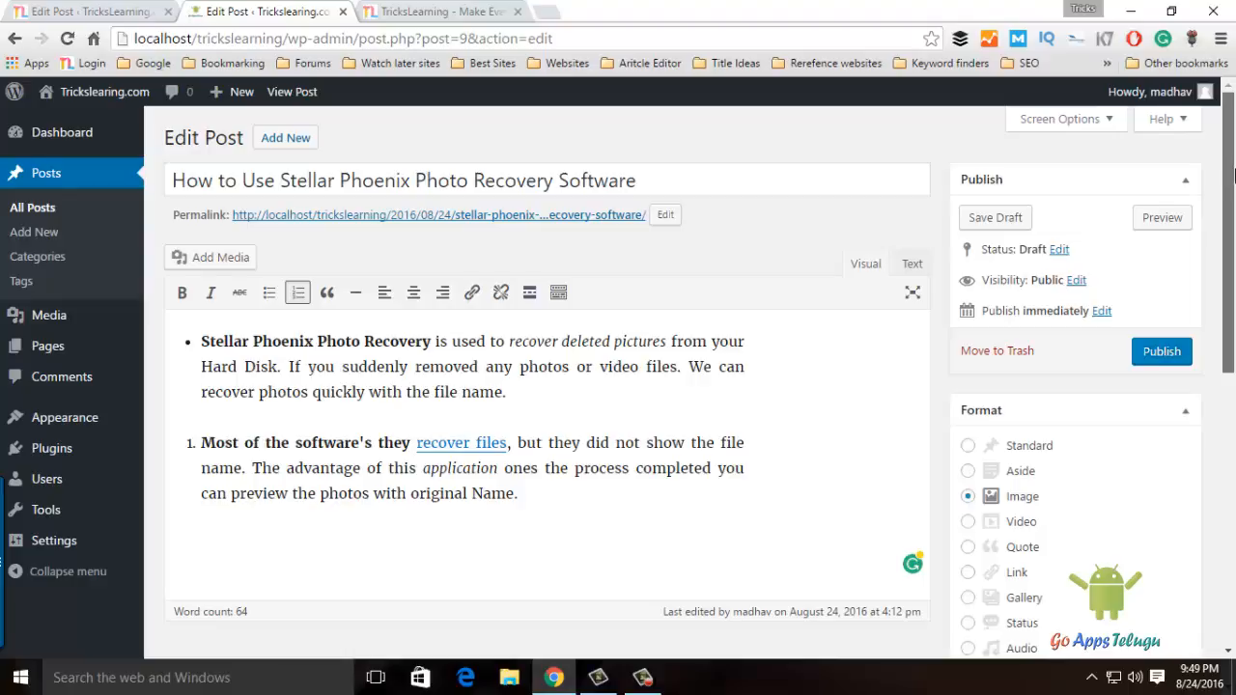
scroll(1062, 386, down, 10)
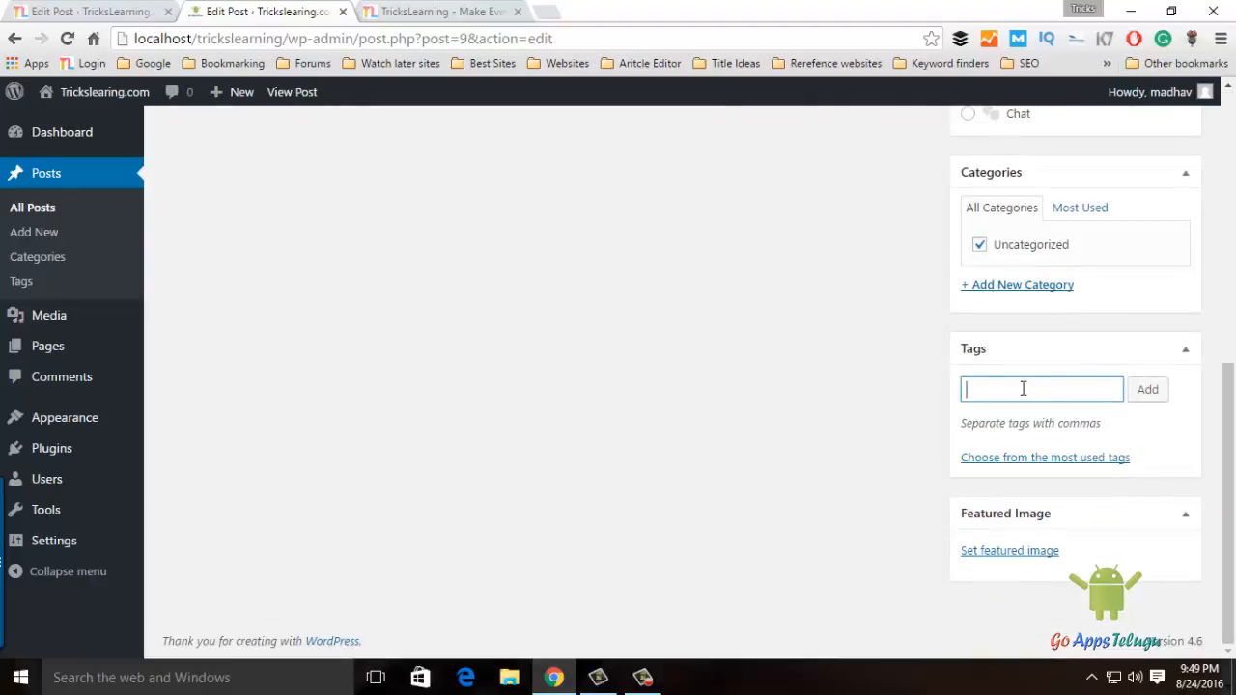
text(stellar r)
text(ecovery )
text(software,)
text(recovery softwa)
text(re,)
text(steller)
click(1158, 396)
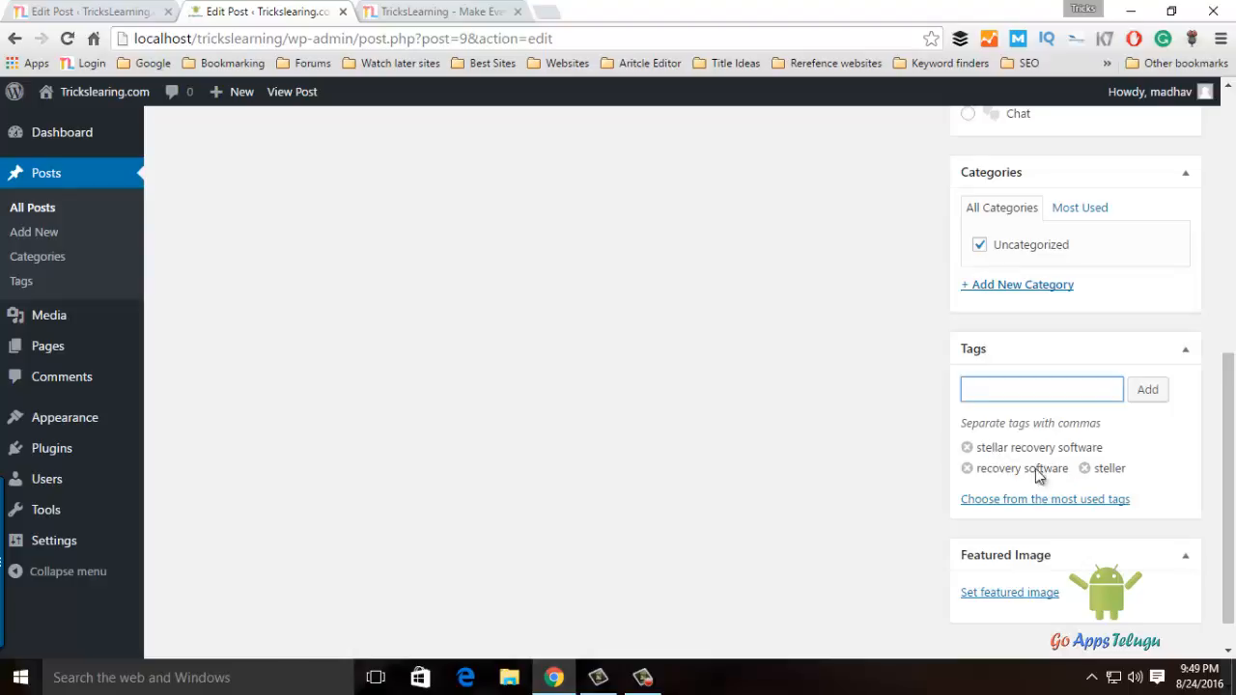
click(478, 11)
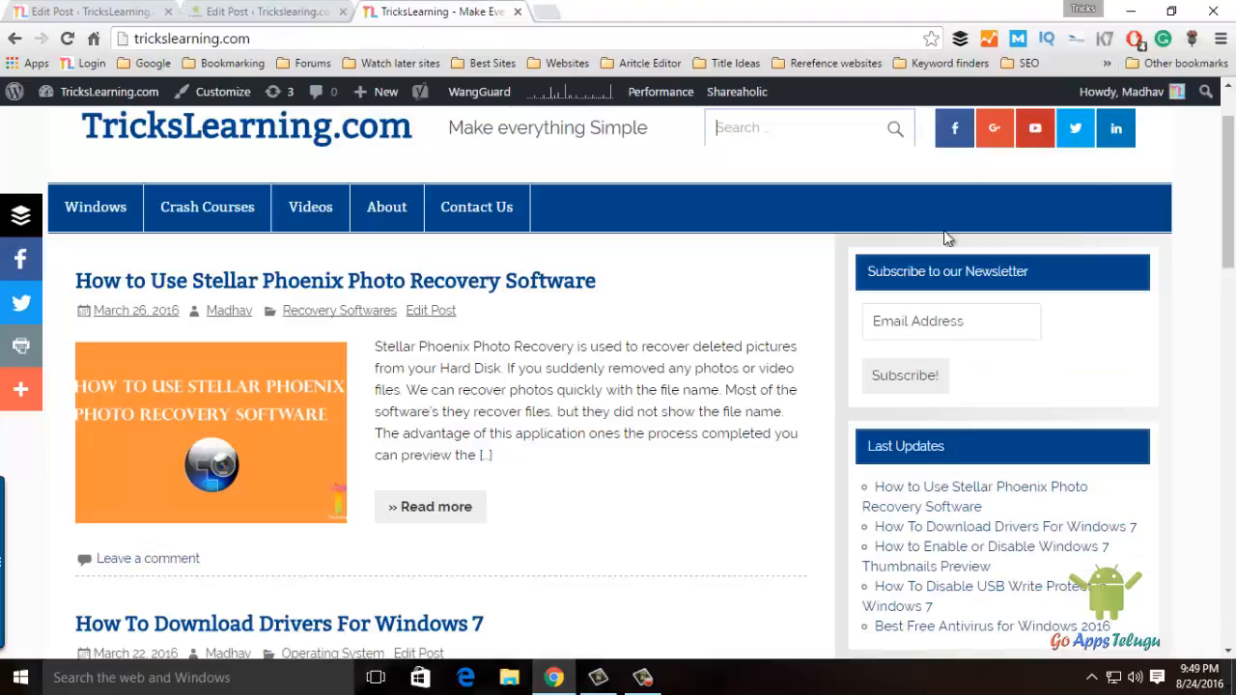
click(267, 11)
Check the file upload option without uploading anything, and set Go-Apps-Logo.png from the media library as the post's featured image.
drag(1228, 521, 1234, 550)
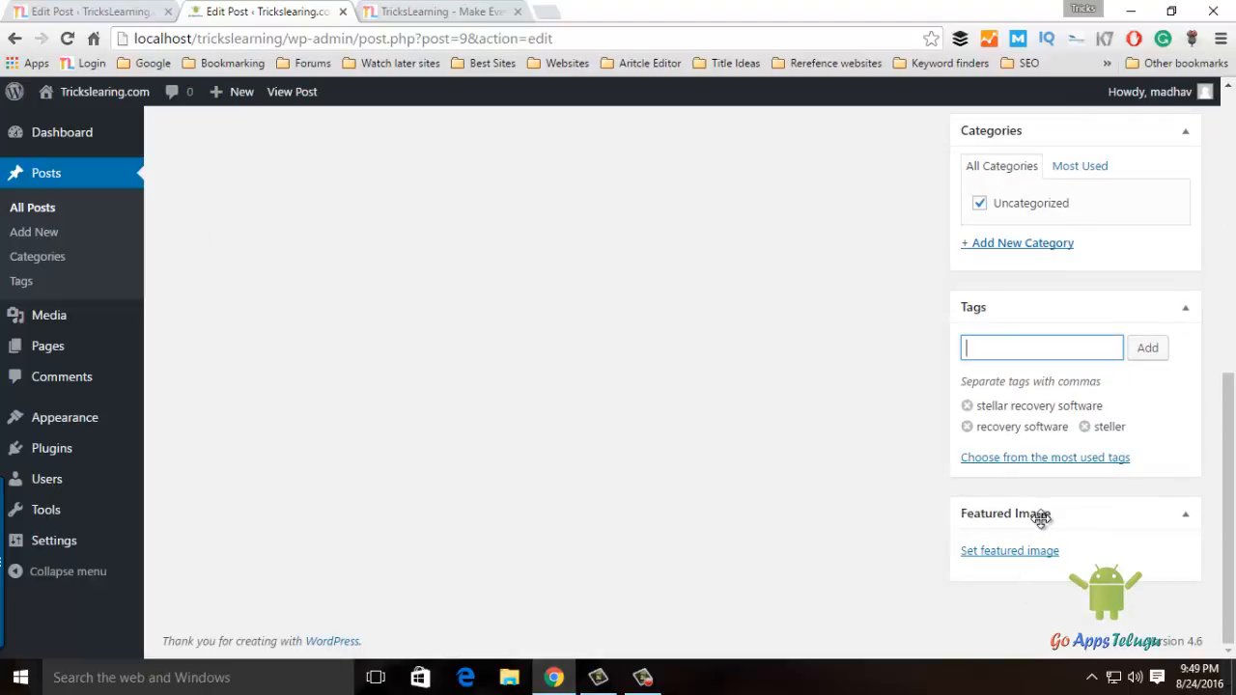
click(1034, 551)
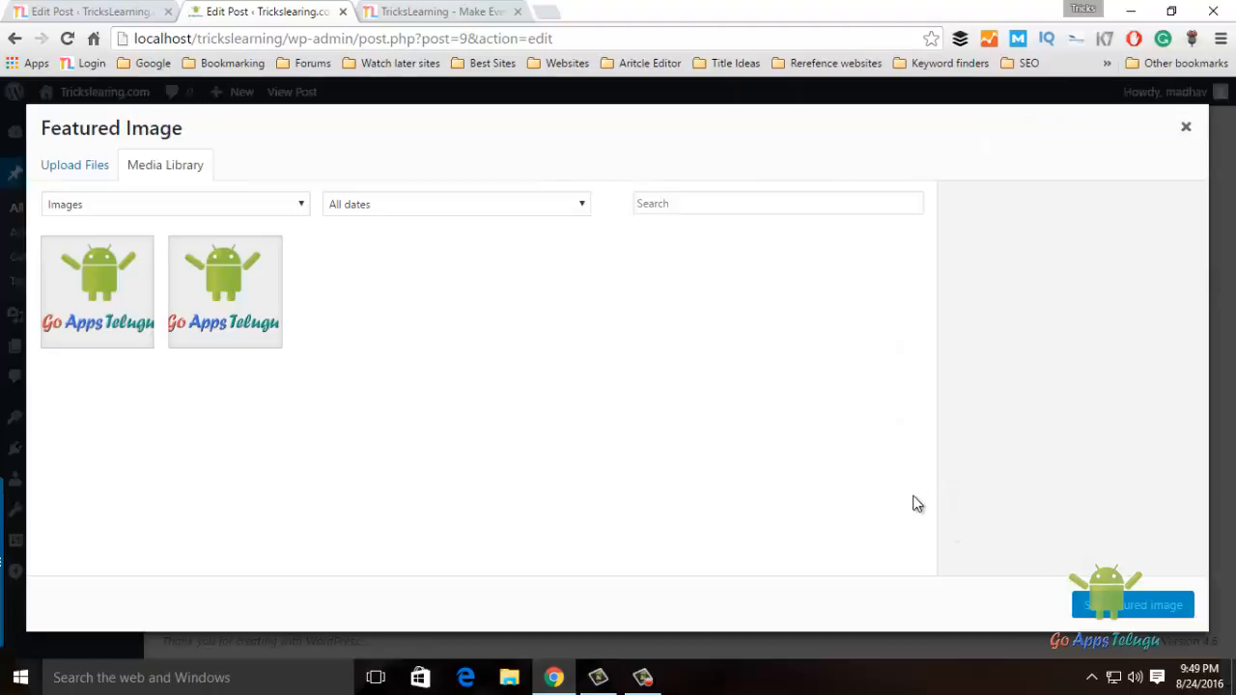
click(254, 298)
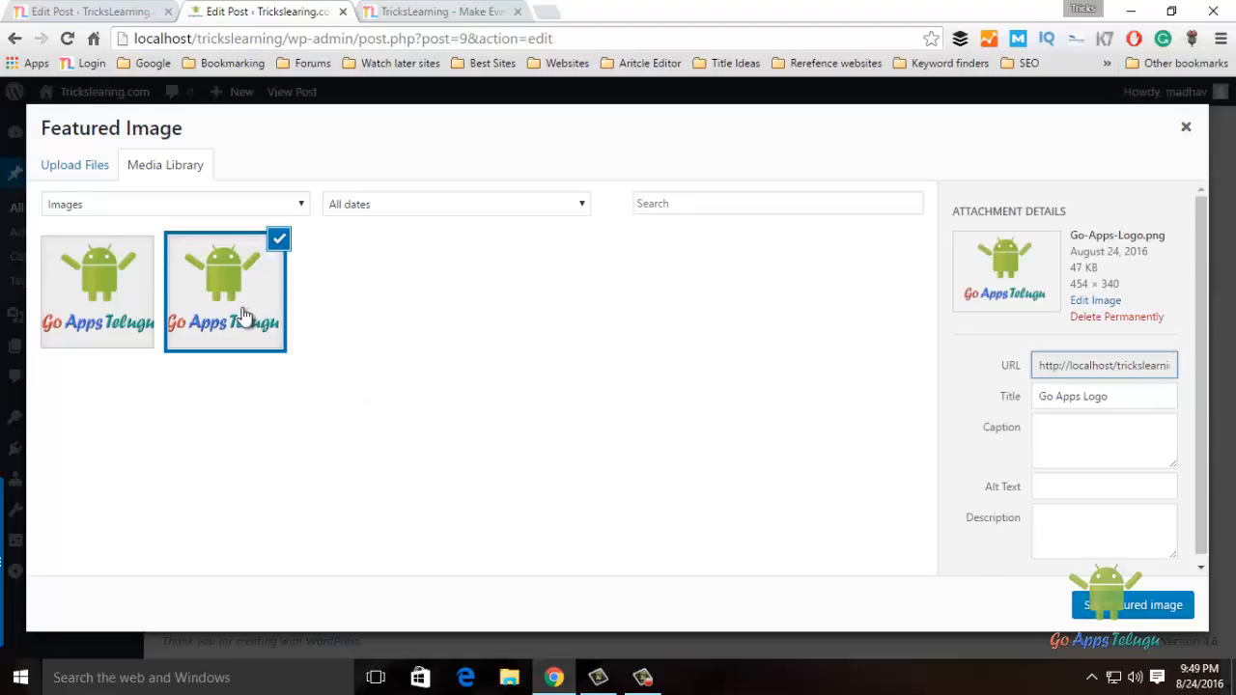
click(92, 175)
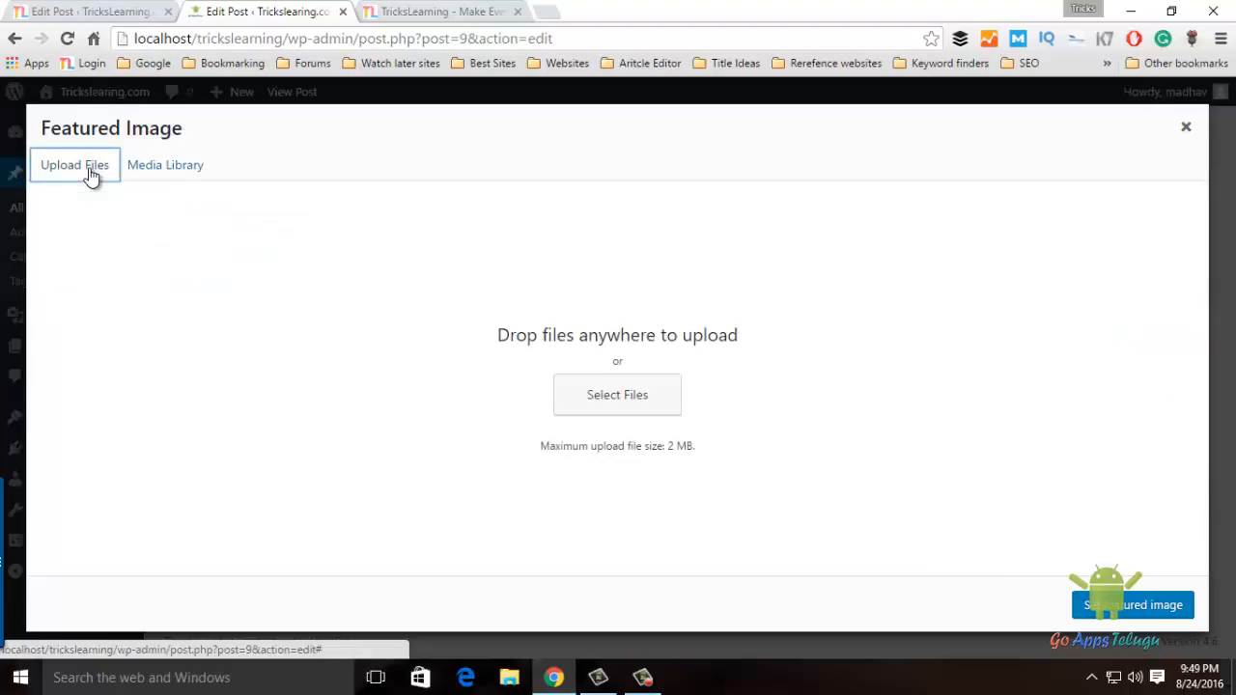
click(638, 400)
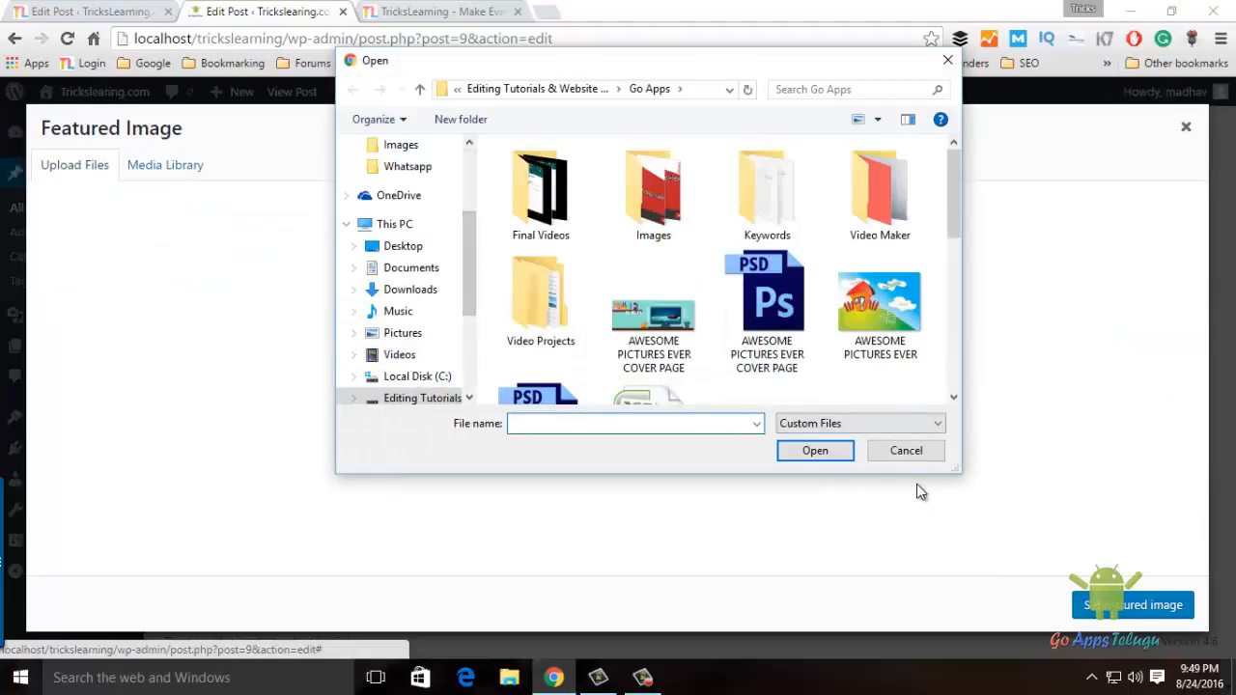
click(898, 456)
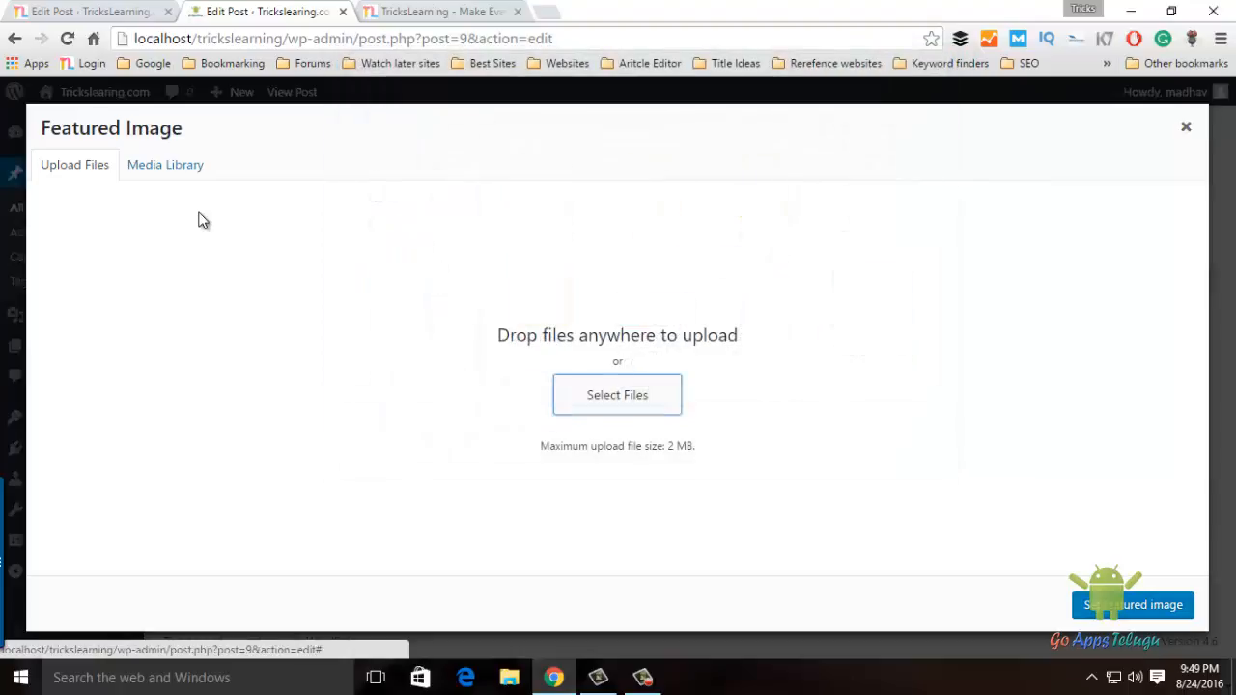
click(172, 166)
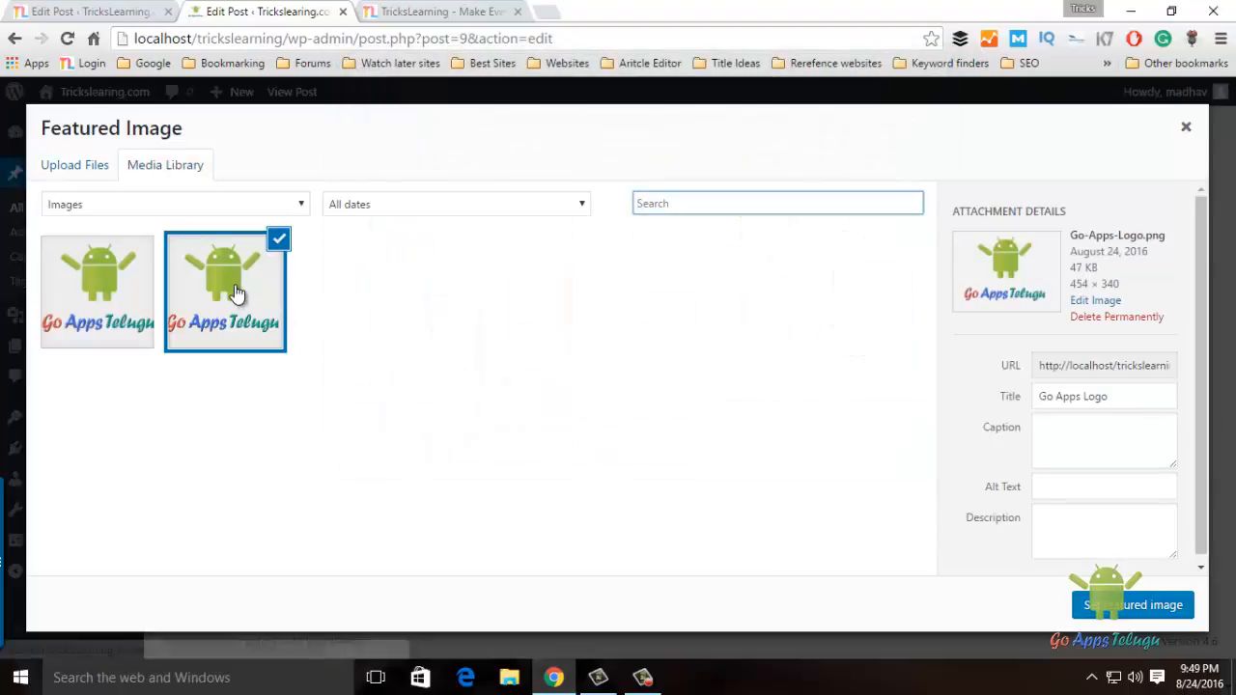
click(1144, 608)
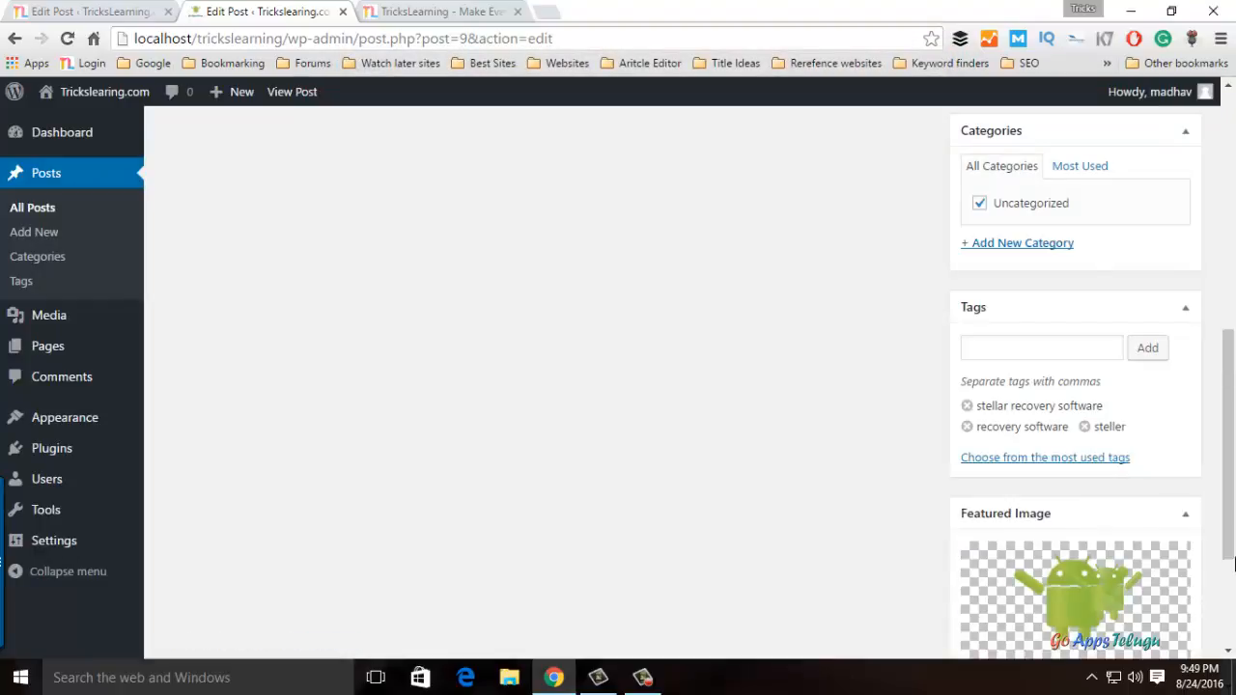
scroll(1234, 576, down, 2)
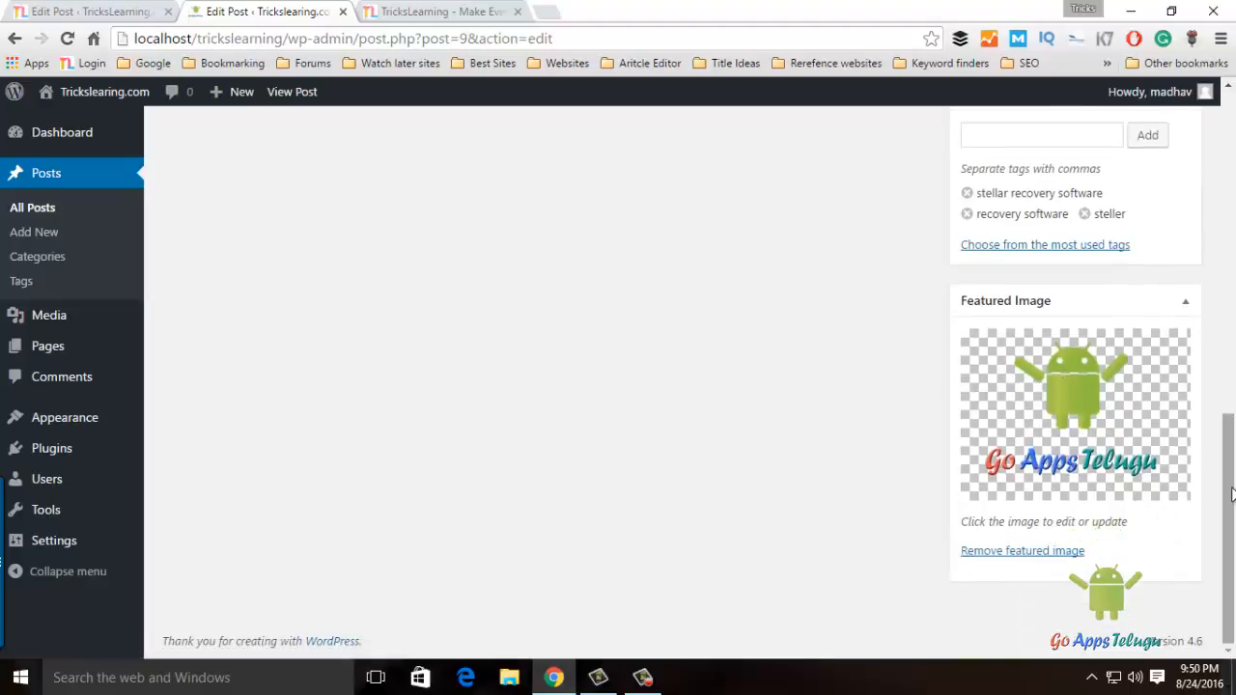
Publish the post and open its published page.
drag(1230, 494, 1232, 142)
click(1159, 351)
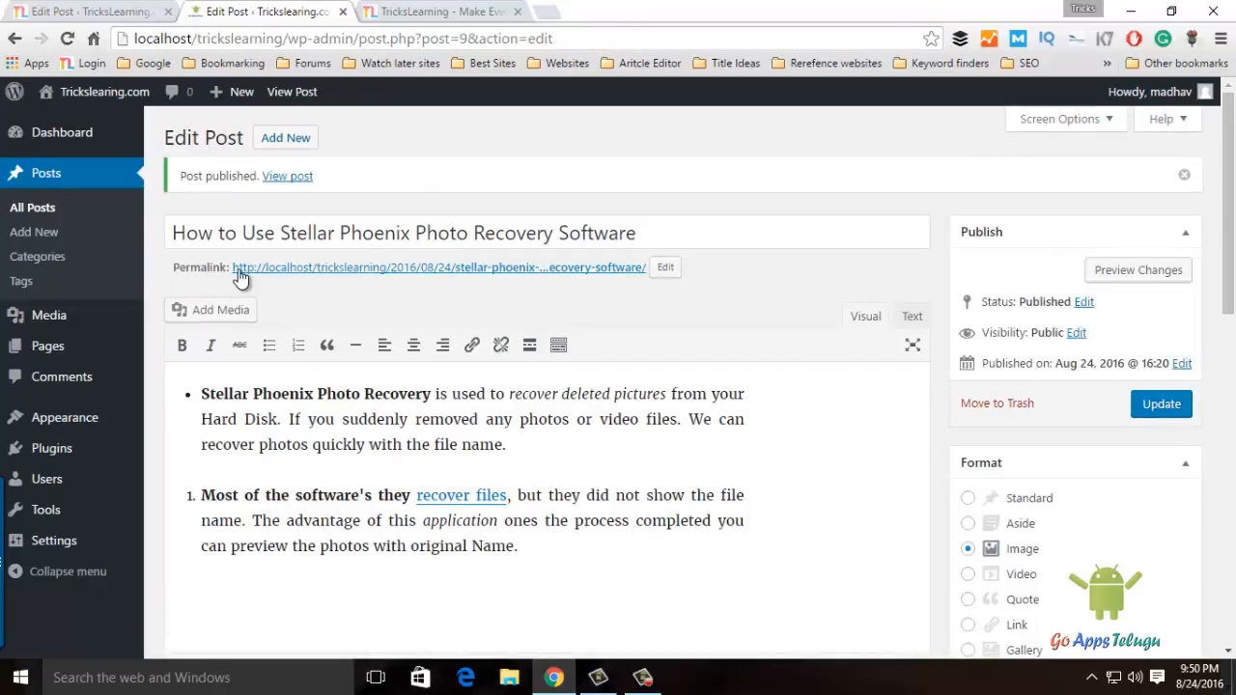
click(298, 177)
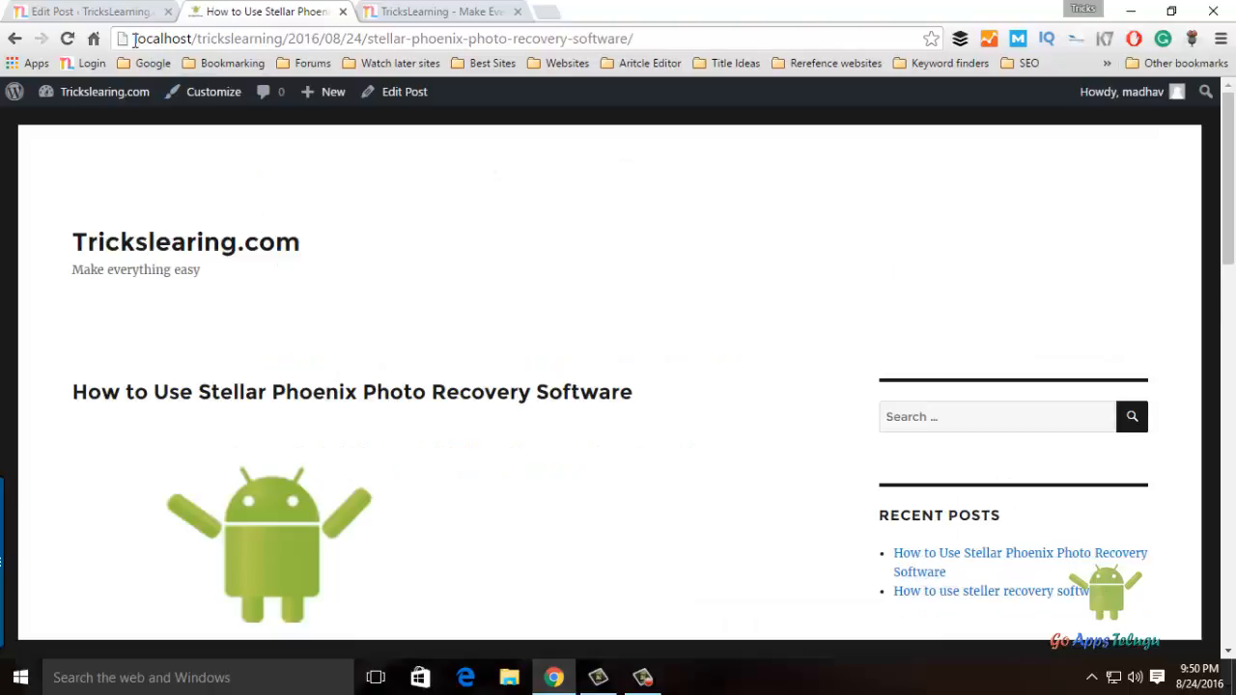
Examine the published post's web address, title and featured image.
drag(666, 40, 127, 27)
click(274, 36)
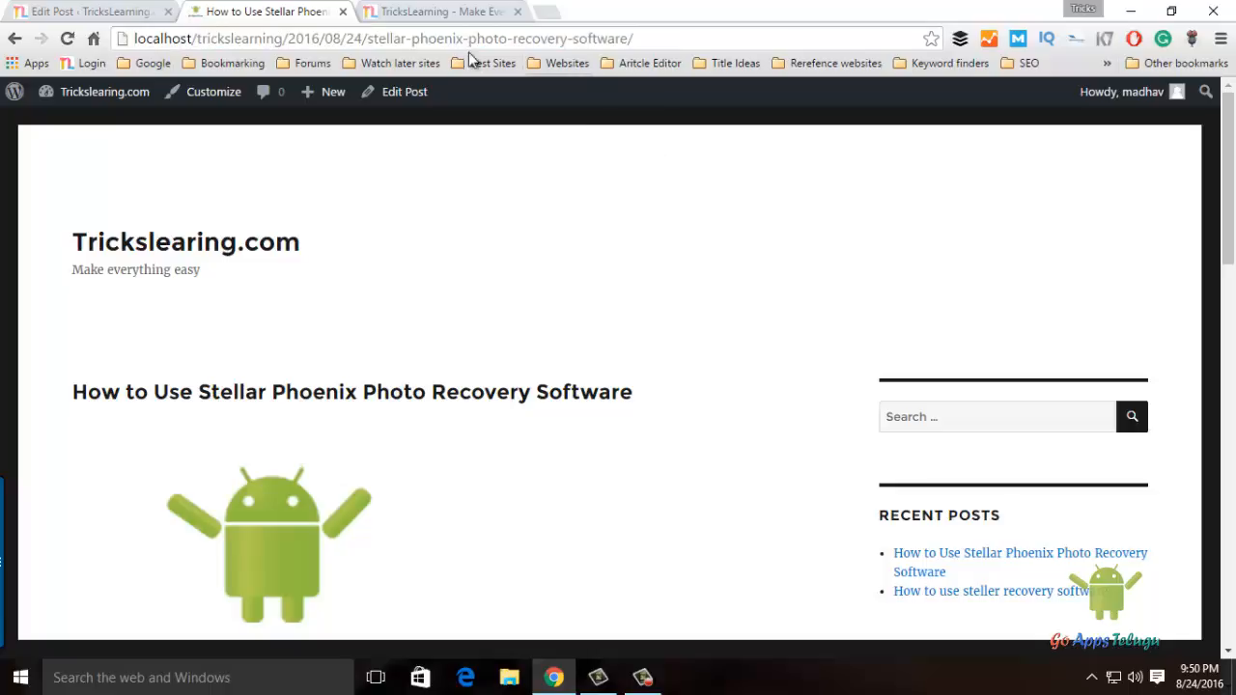
drag(643, 41, 105, 41)
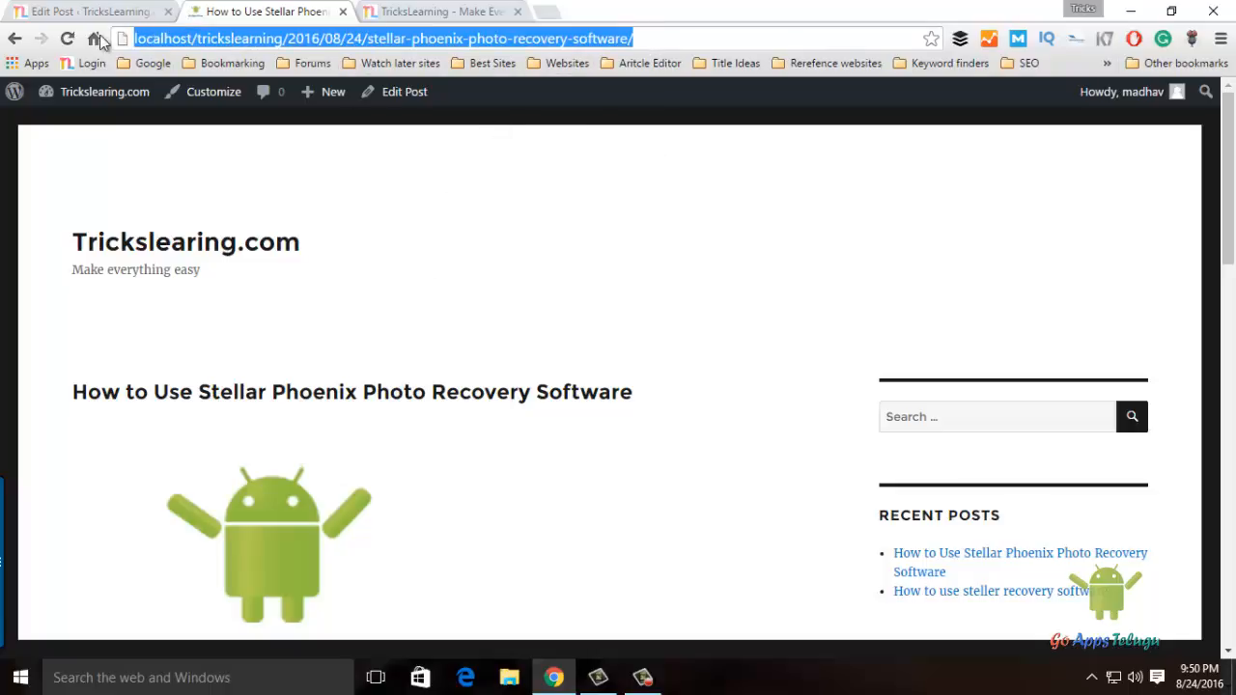
click(325, 266)
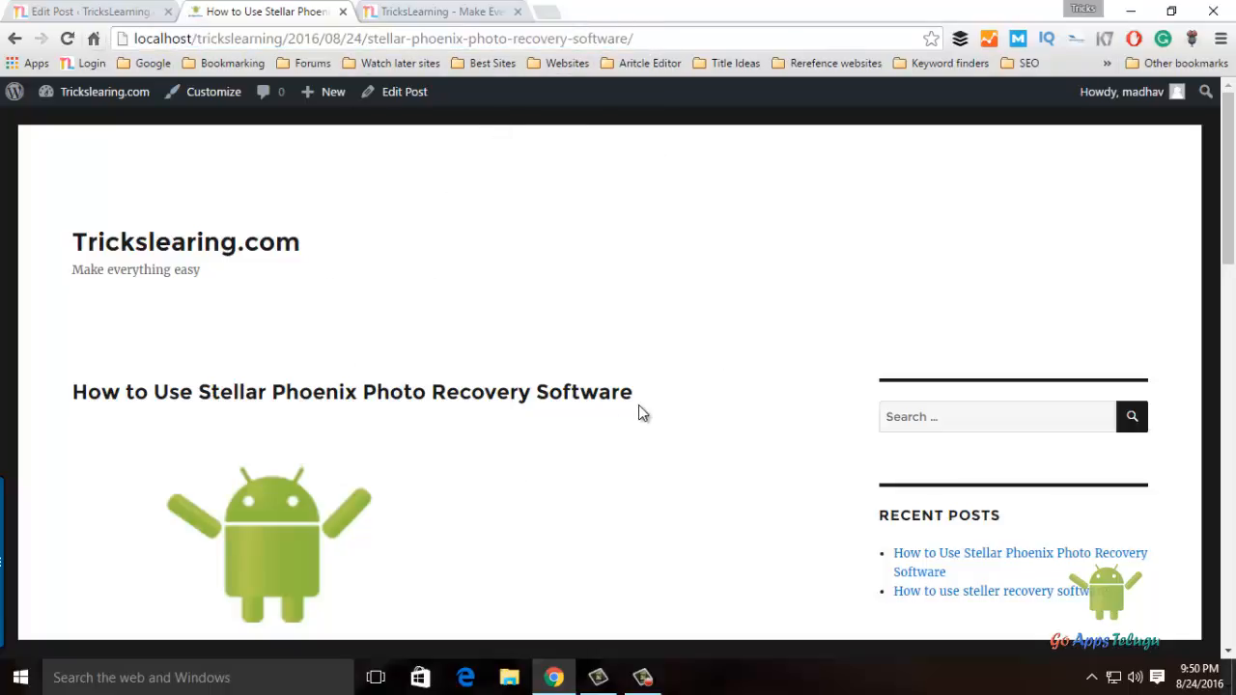
scroll(638, 413, down, 2)
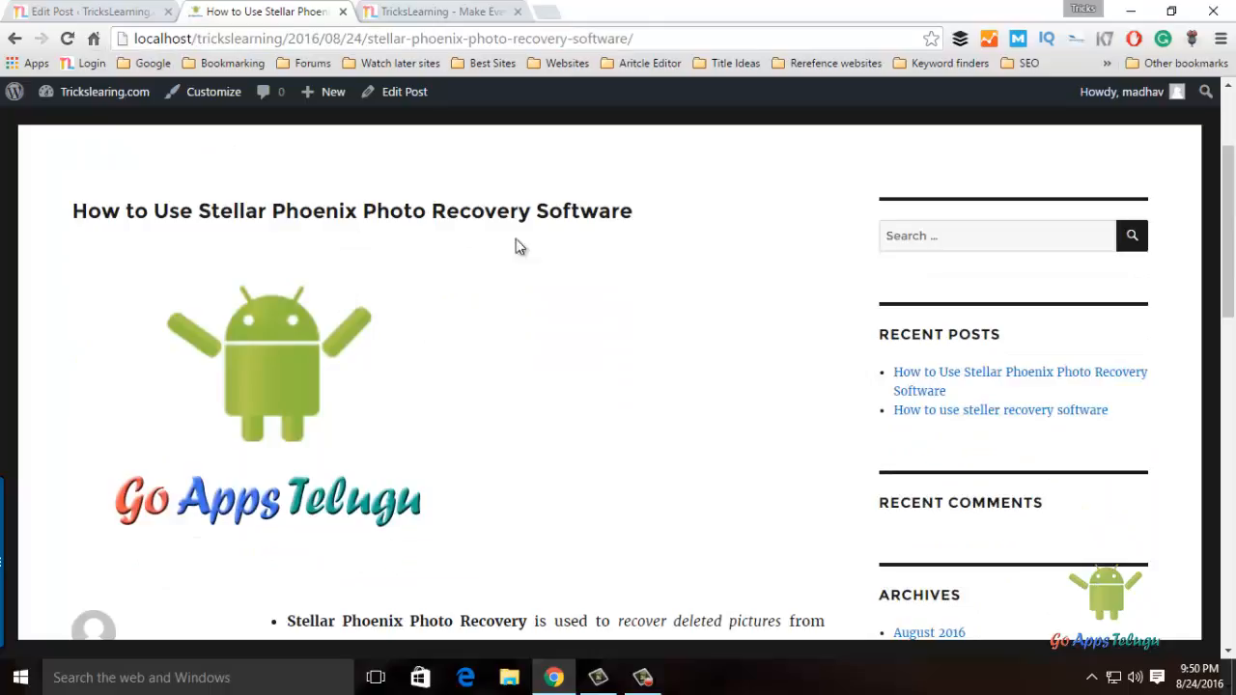
Examine the published post's featured image and the two formatted list paragraphs in its body.
mouse_move(290, 391)
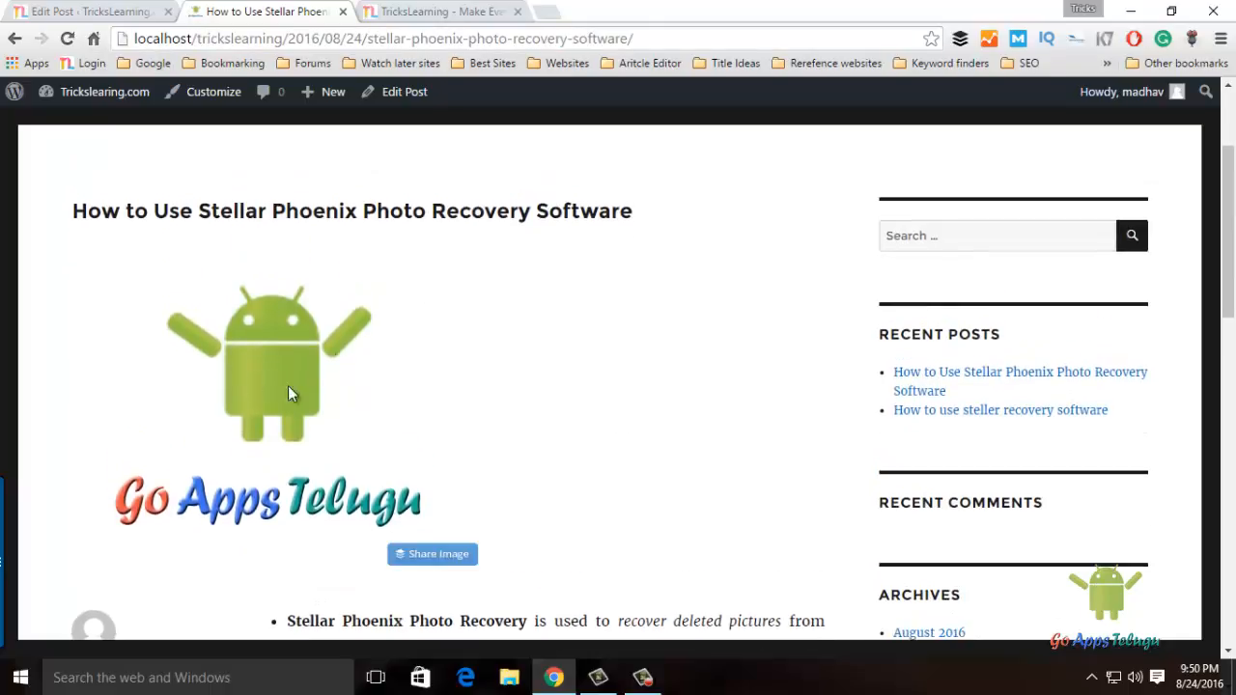
scroll(551, 447, down, 1)
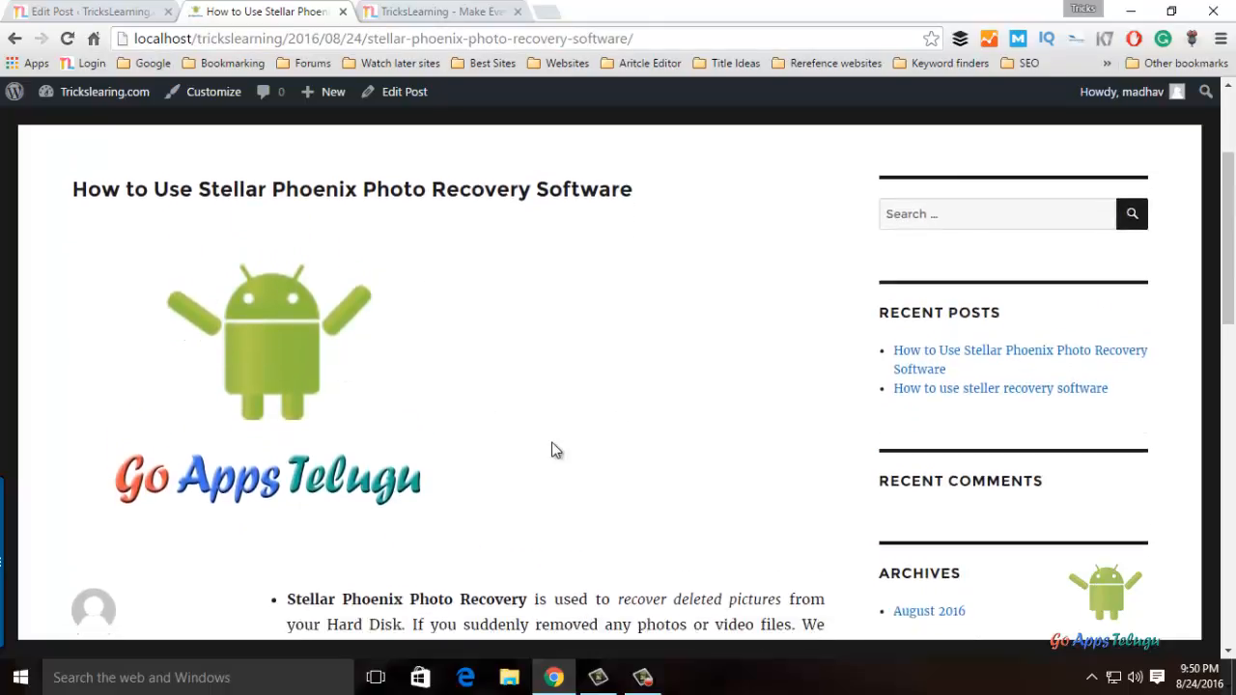
scroll(301, 344, down, 2)
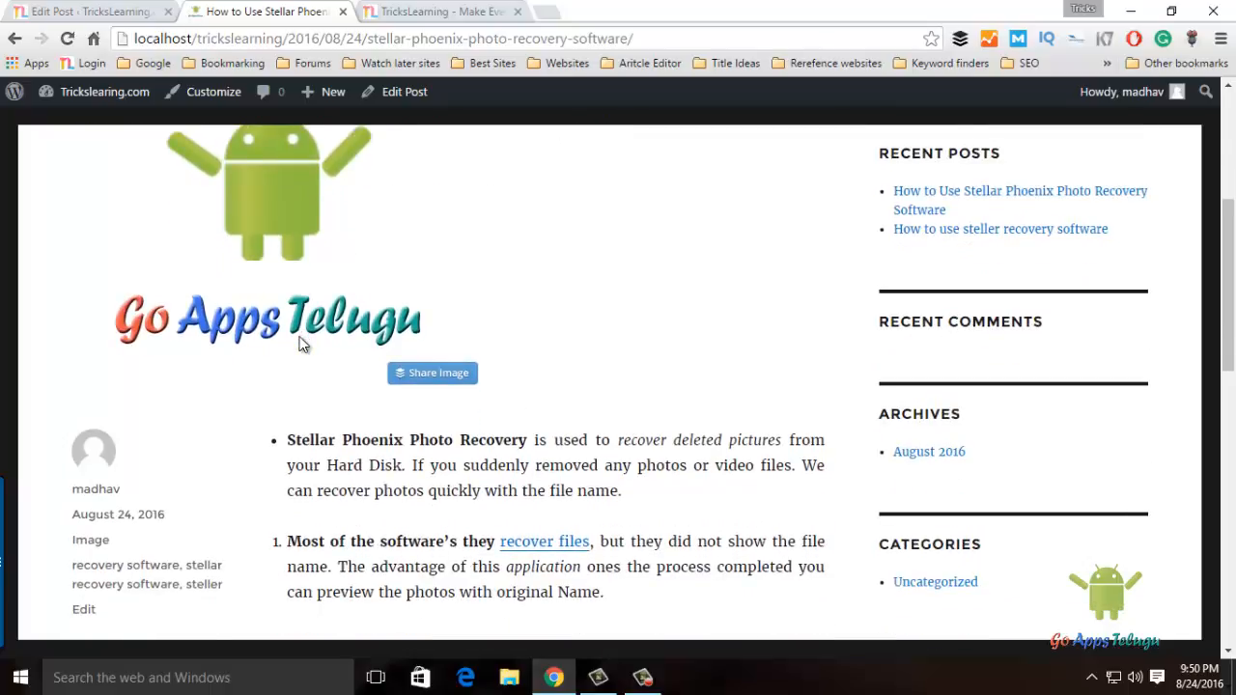
scroll(328, 290, up, 2)
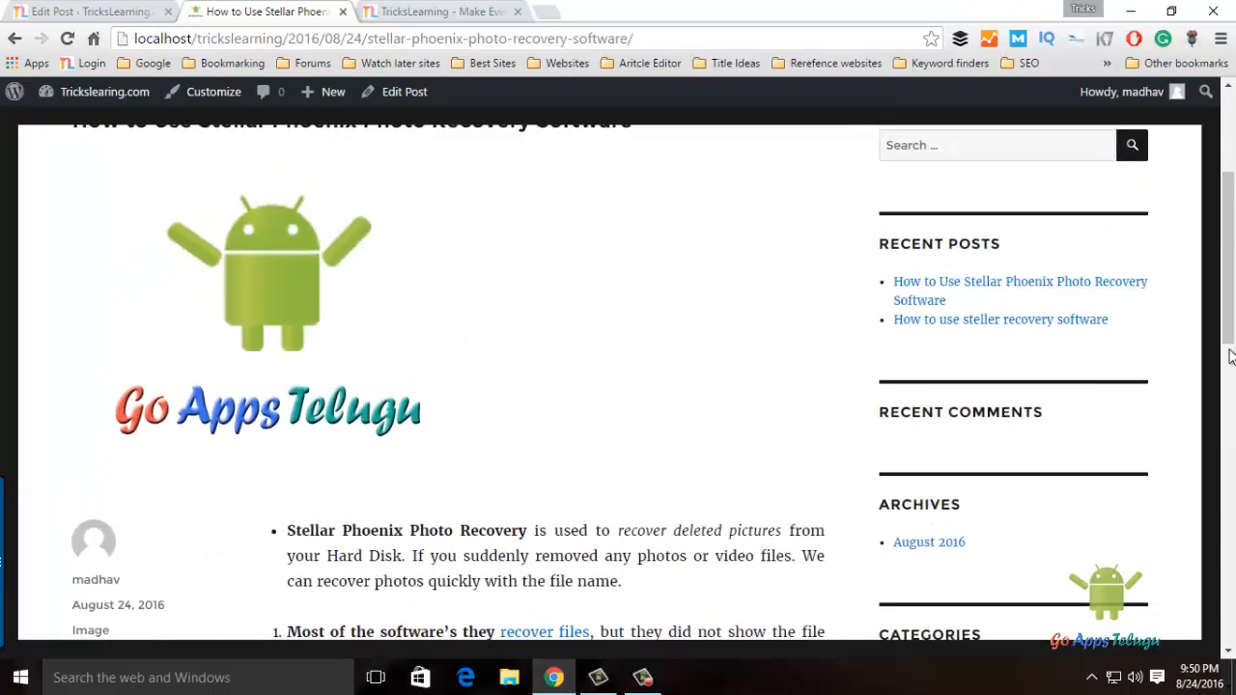
drag(1230, 338, 1233, 330)
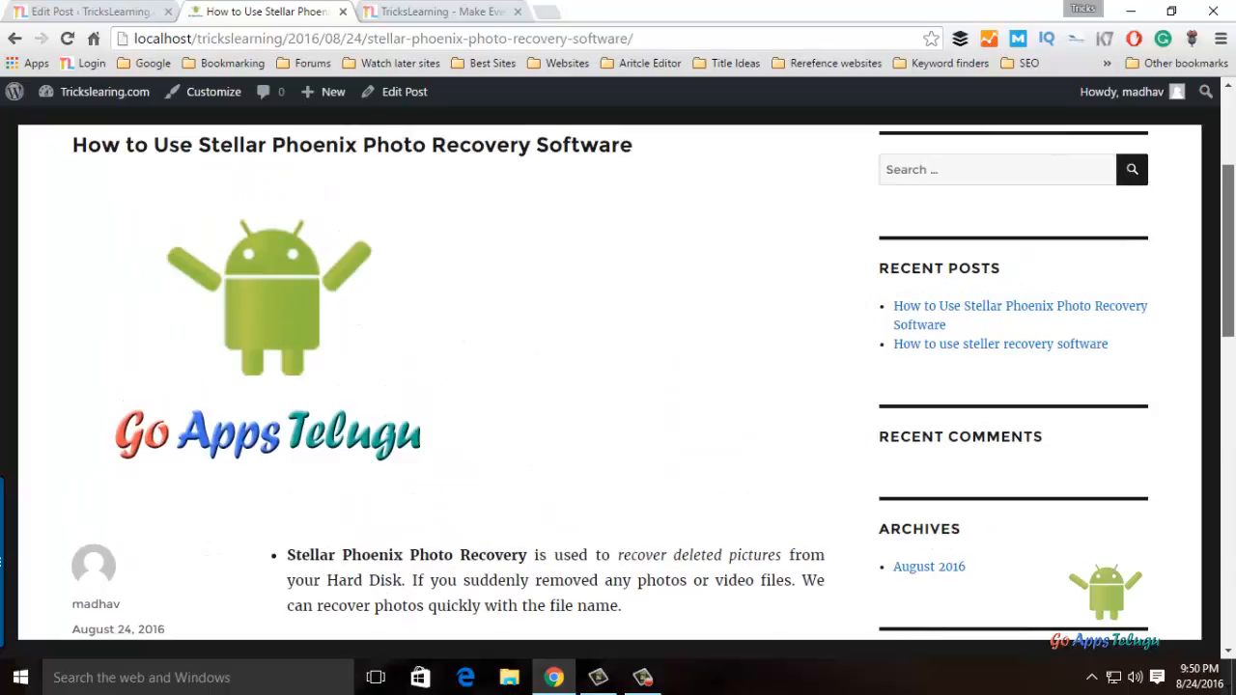
scroll(174, 208, down, 3)
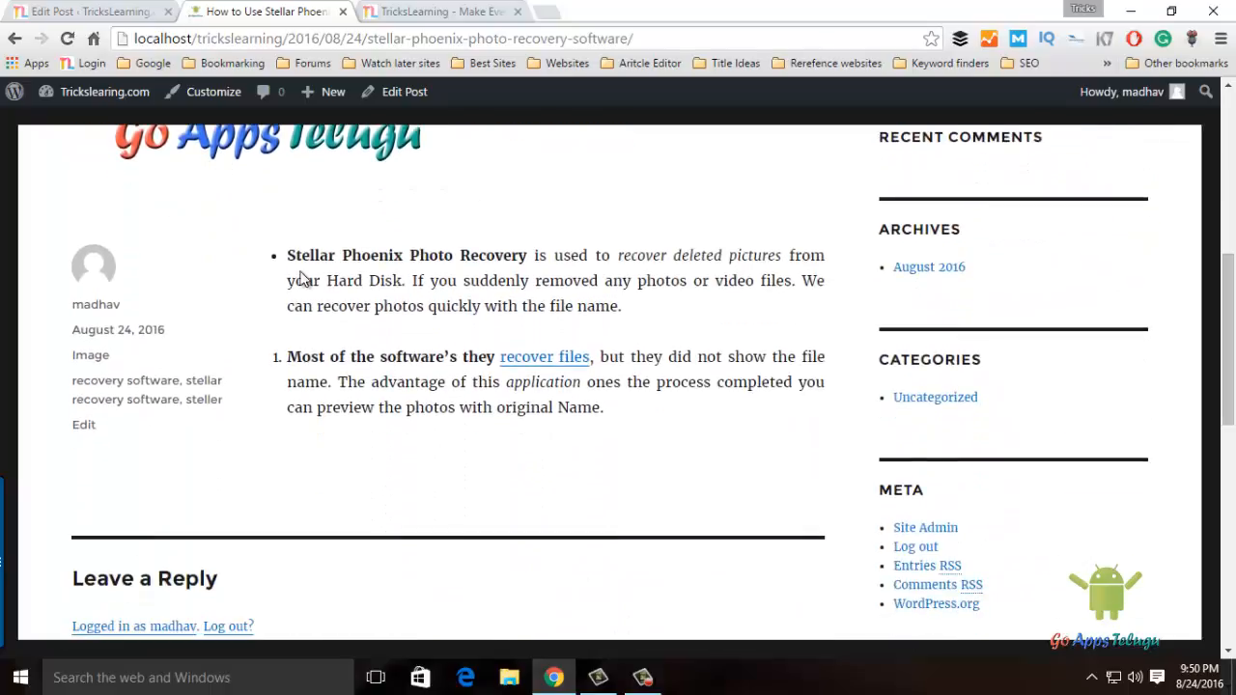
drag(287, 255, 469, 430)
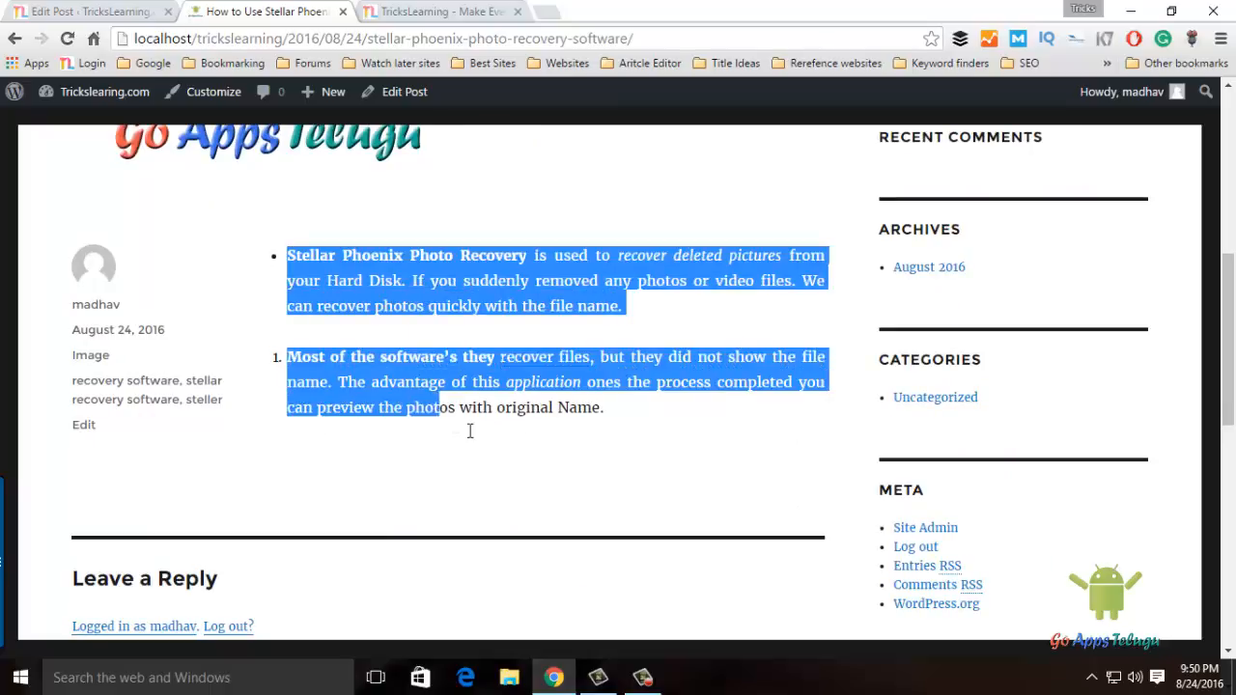
click(483, 431)
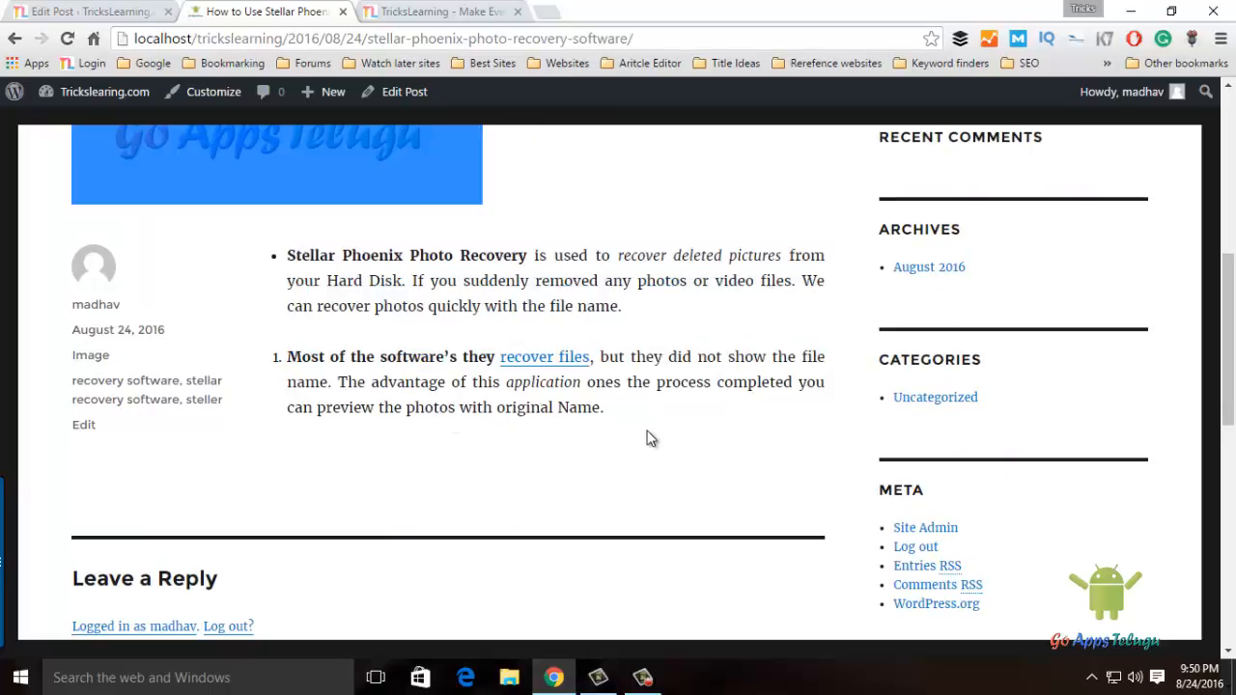
Test the recover files link in the post, return to the post and check its tags.
click(552, 359)
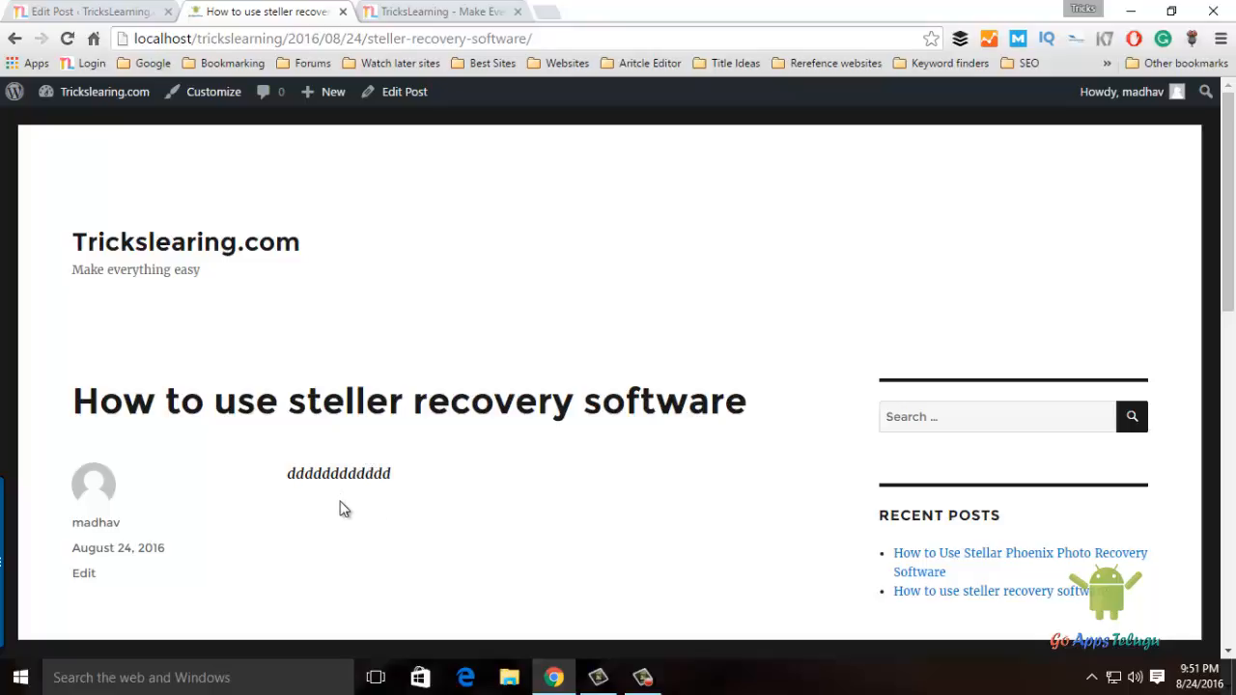
click(15, 39)
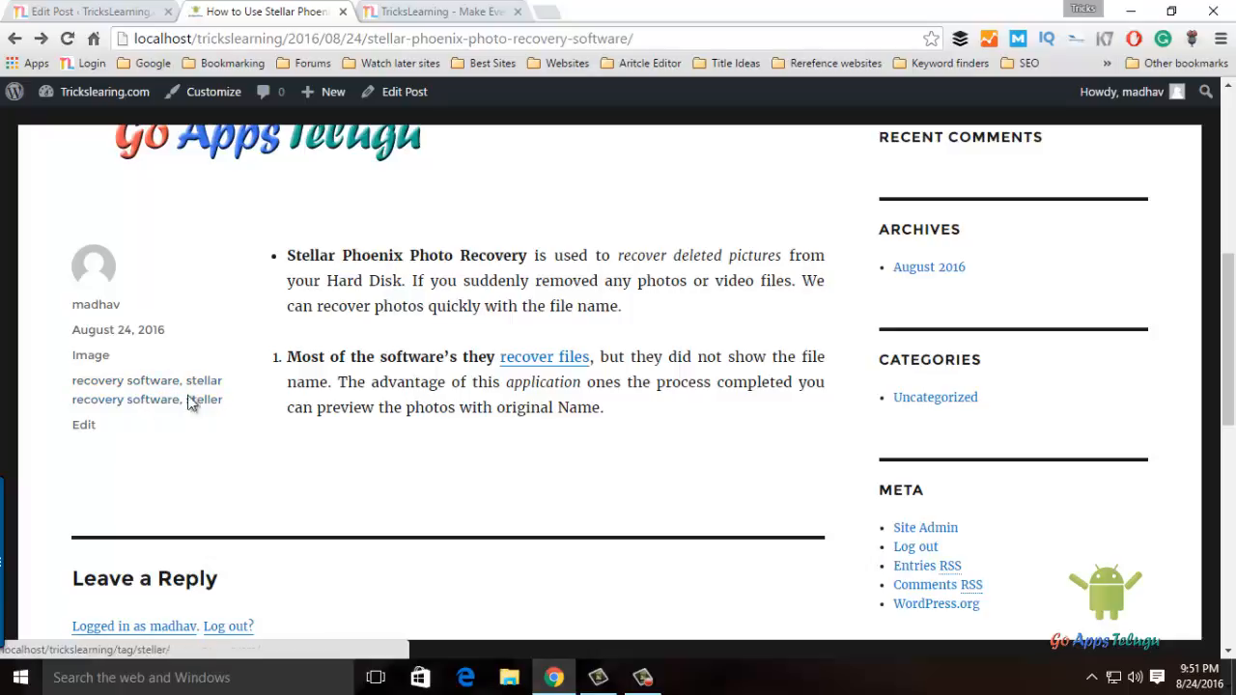
mouse_move(1231, 334)
mouse_down()
mouse_move(1233, 431)
mouse_move(1234, 331)
mouse_up()
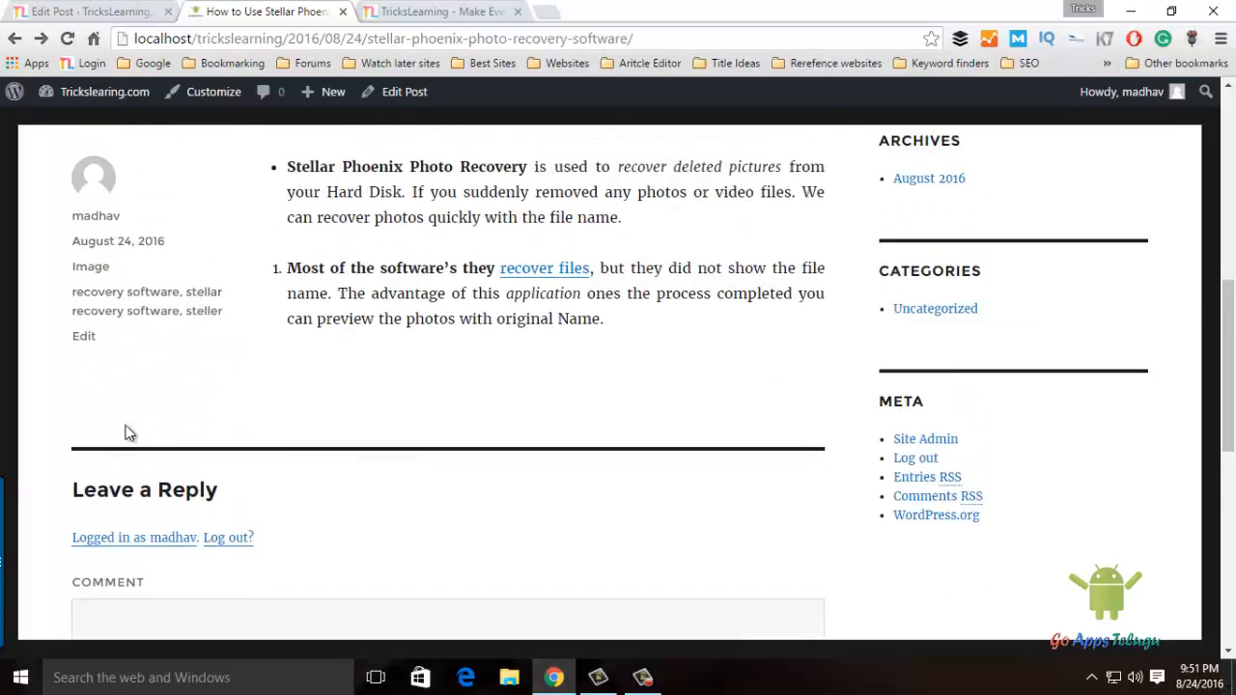
Post the comment "Thanks for giving this best article" on the published post.
scroll(433, 221, down, 3)
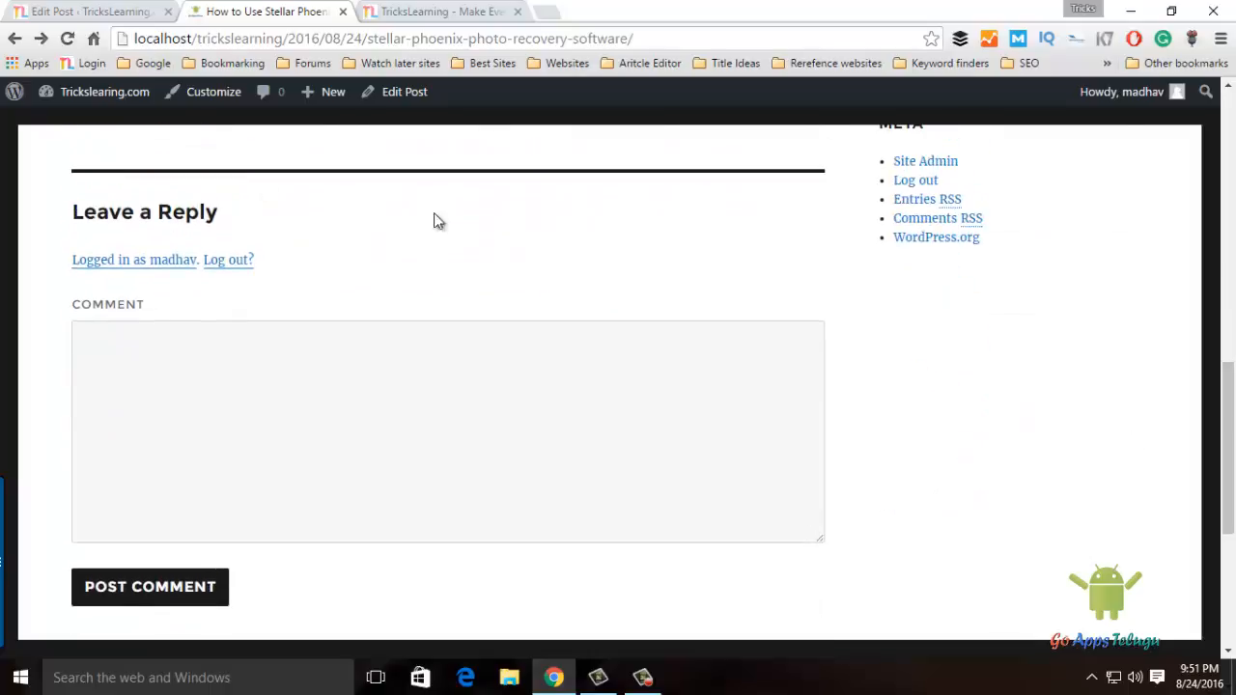
click(270, 375)
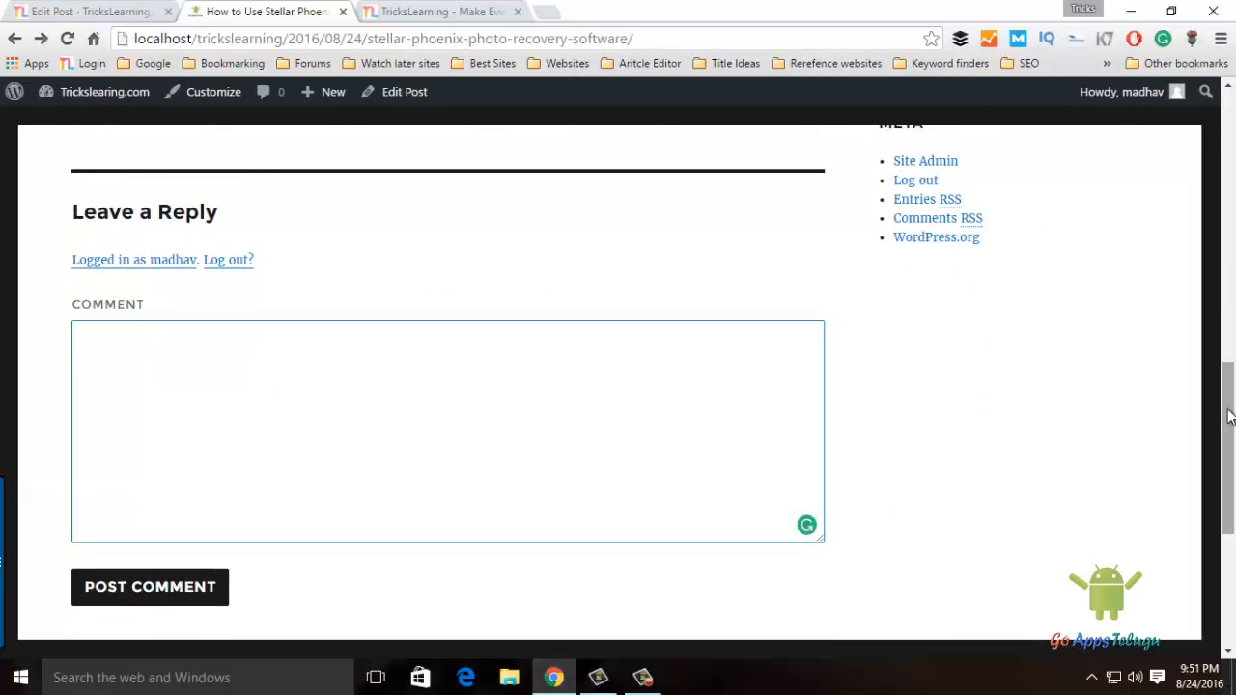
drag(1228, 415, 1227, 425)
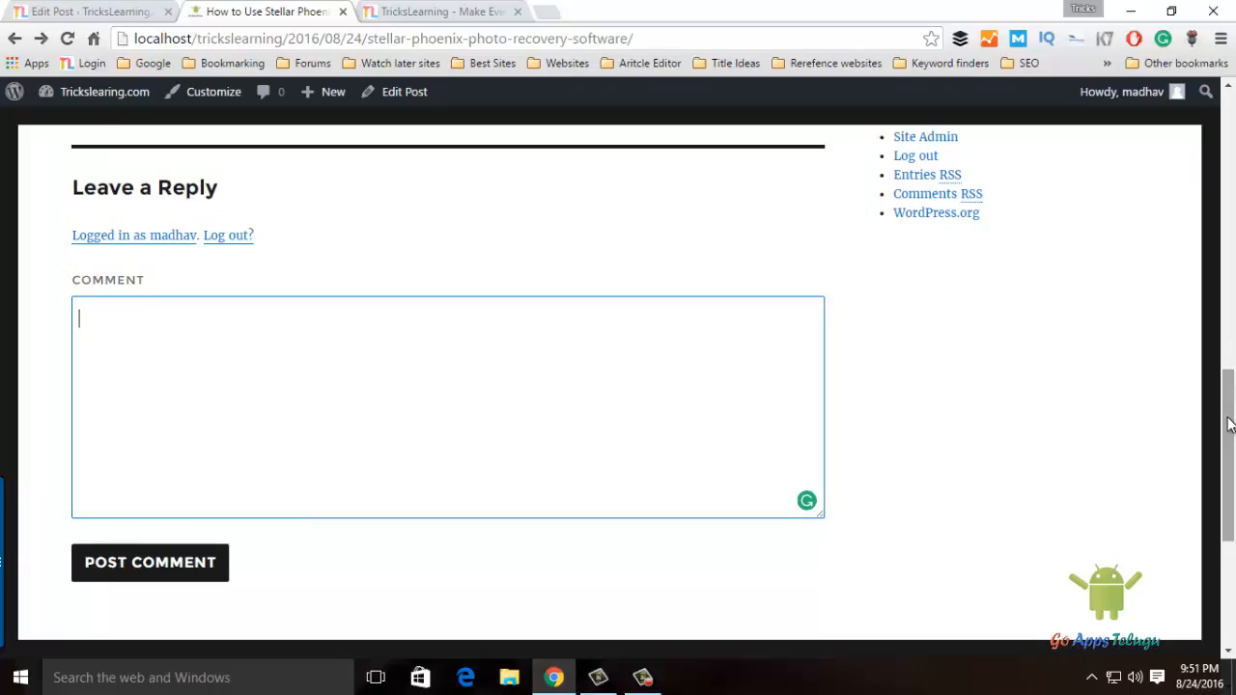
text(Thnk)
key(BackSpace)
key(BackSpace)
text(anks for give)
key(BackSpace)
key(BackSpace)
text(ing )
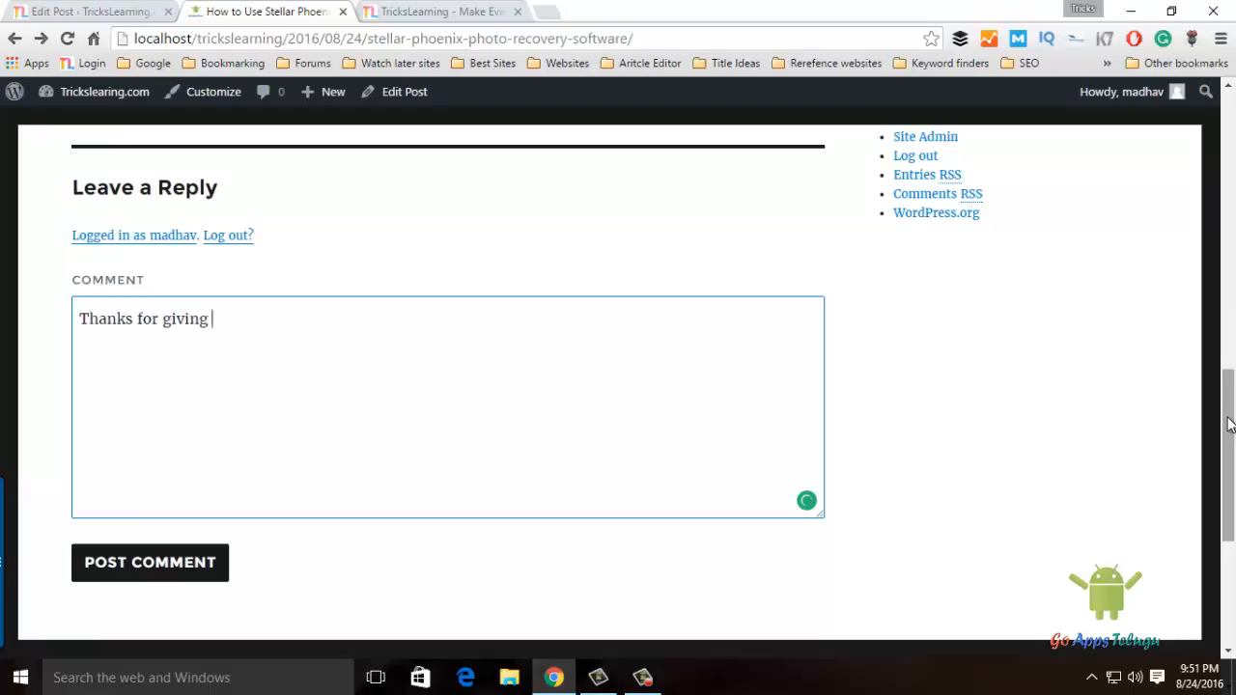
text(this best article)
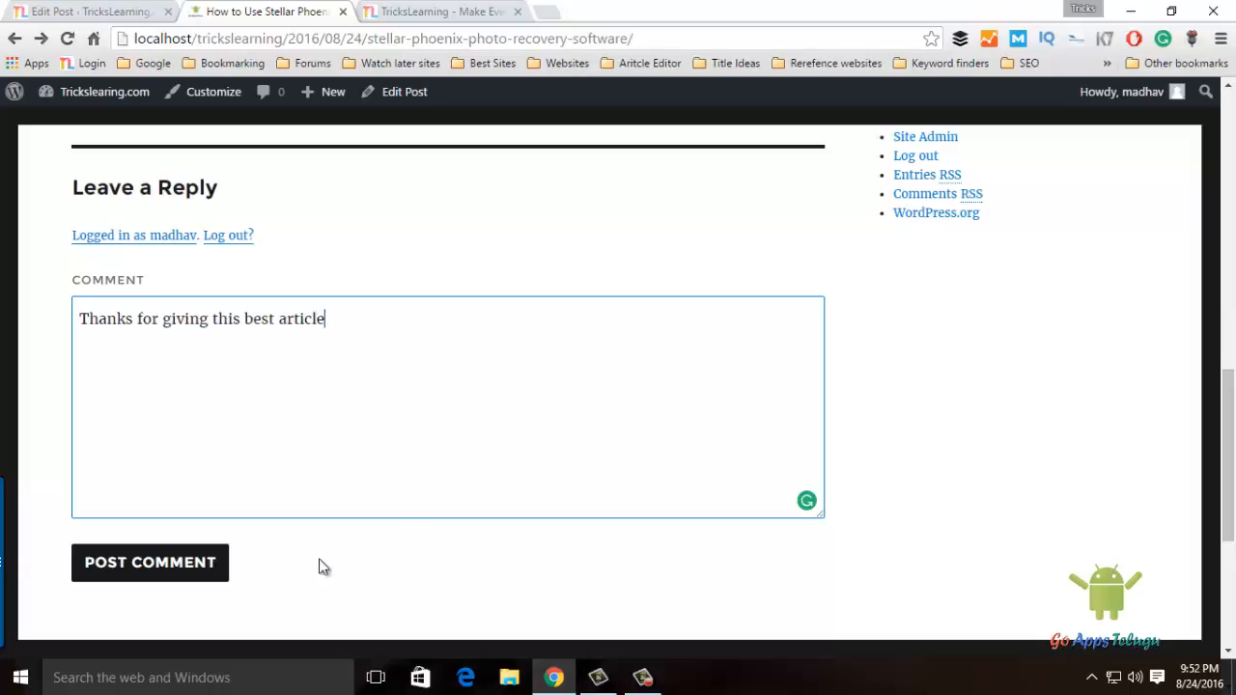
click(214, 563)
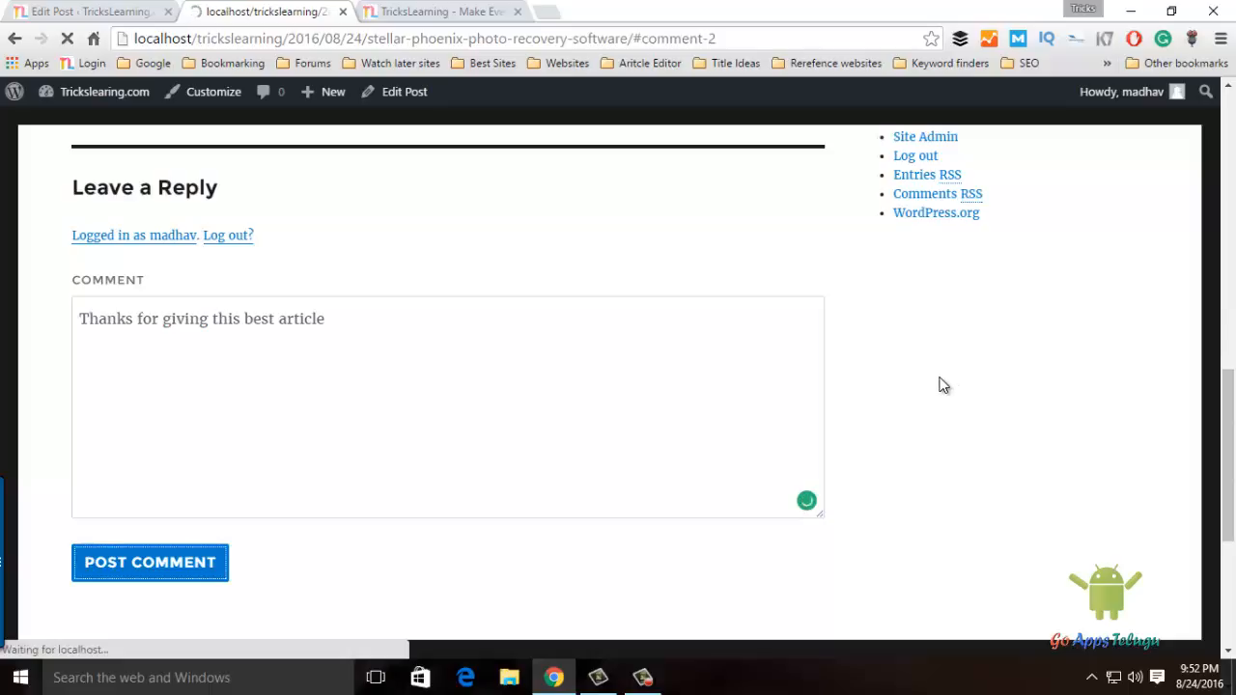
Review the submitted comment and the empty reply form, and look over the whole published page up to its header.
scroll(941, 383, down, 3)
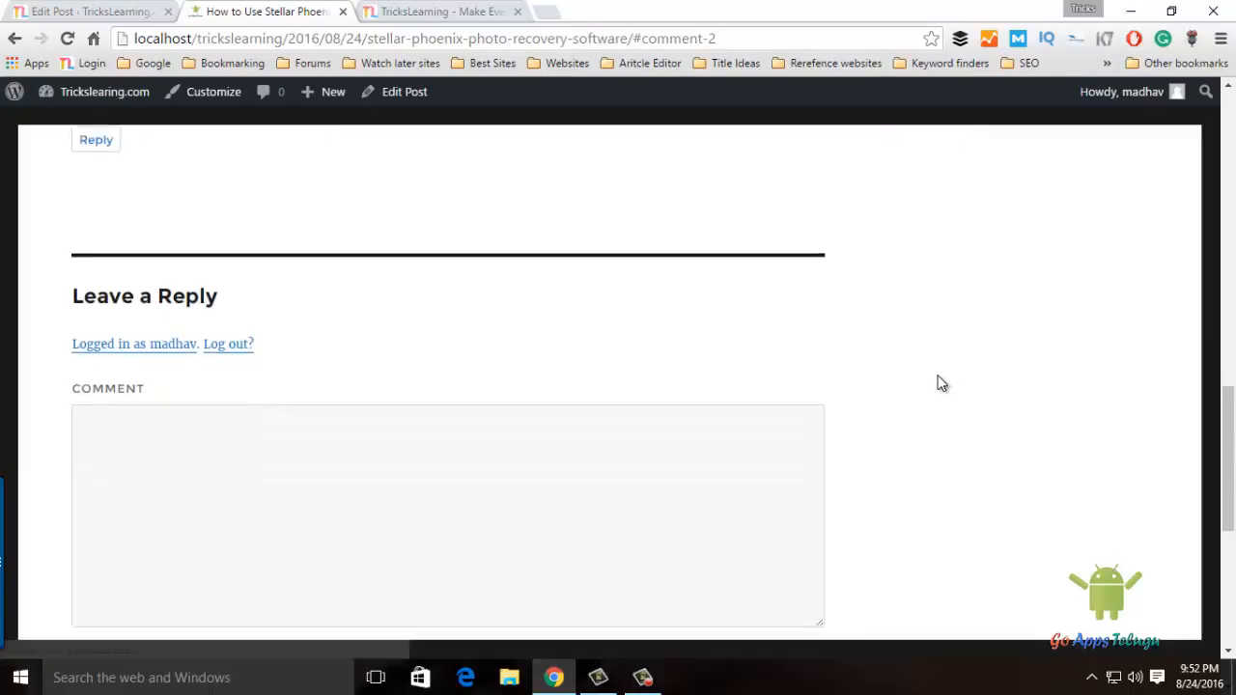
scroll(932, 377, up, 5)
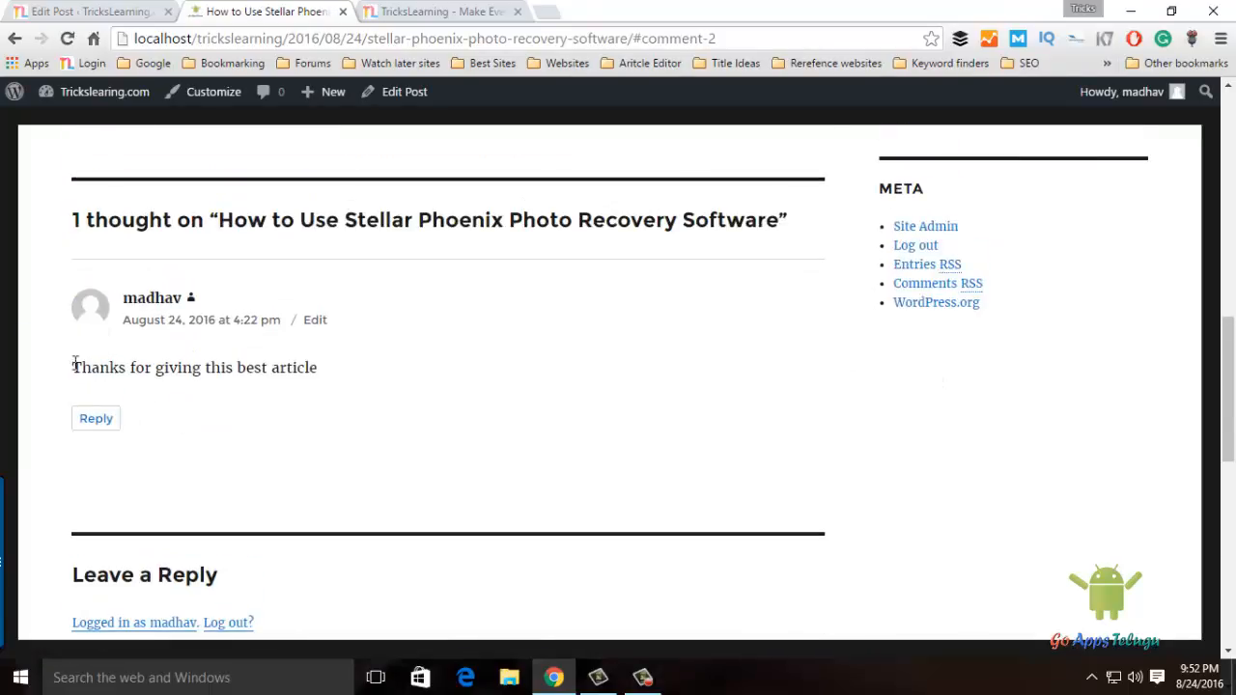
drag(74, 369, 427, 374)
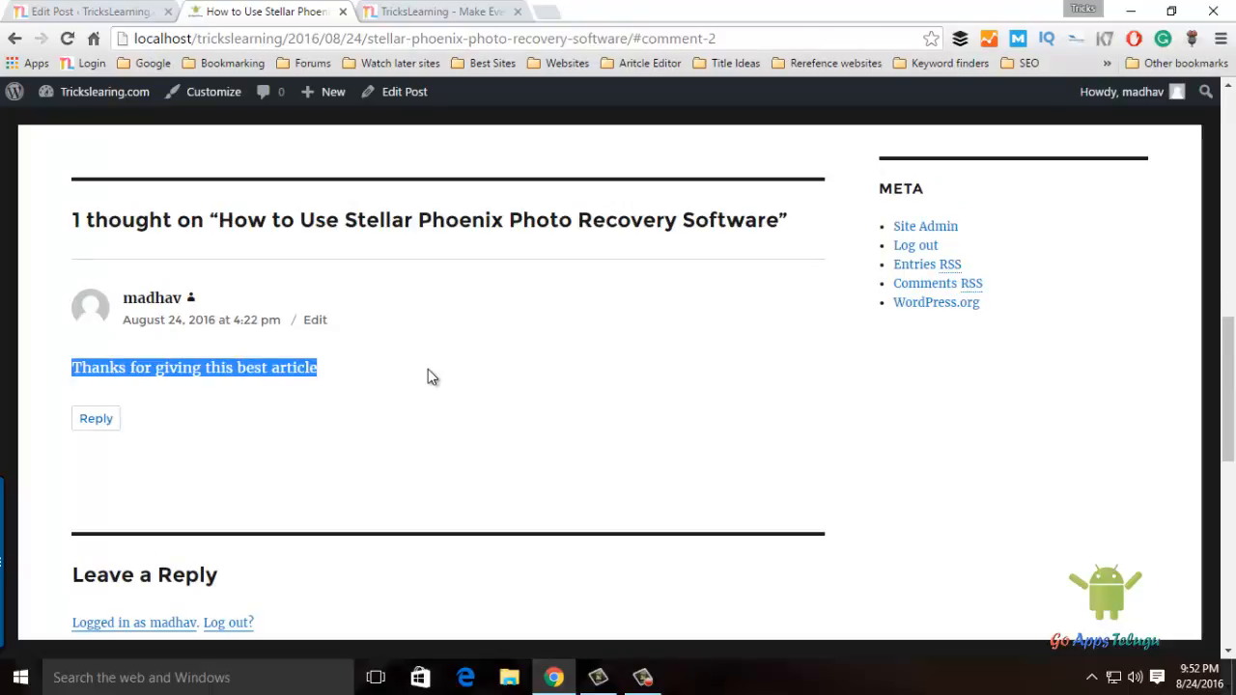
click(427, 369)
scroll(426, 365, down, 2)
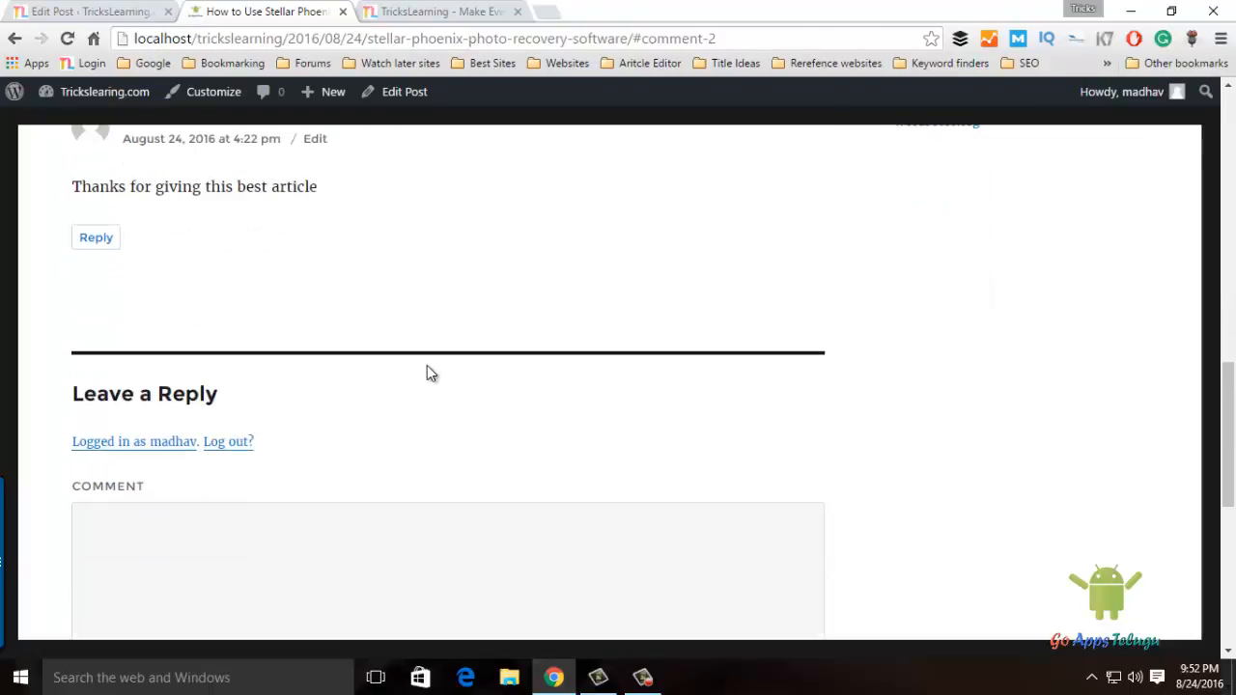
scroll(427, 365, up, 12)
scroll(428, 367, down, 14)
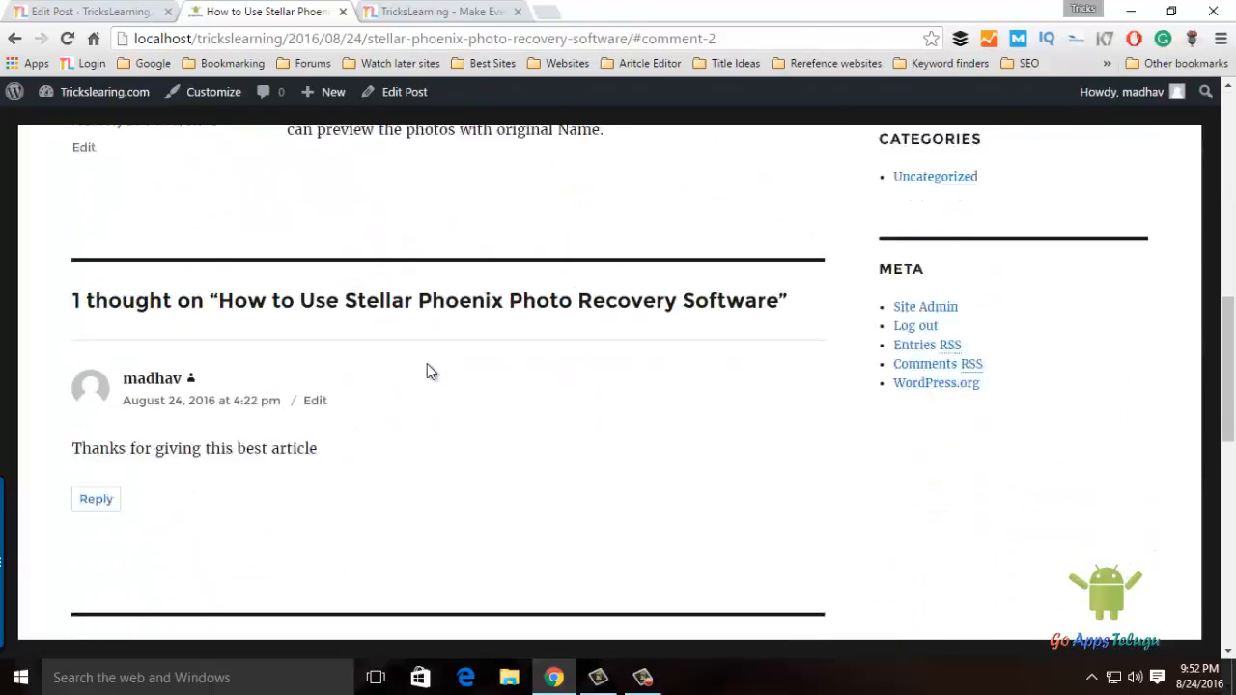
scroll(319, 385, down, 1)
click(257, 422)
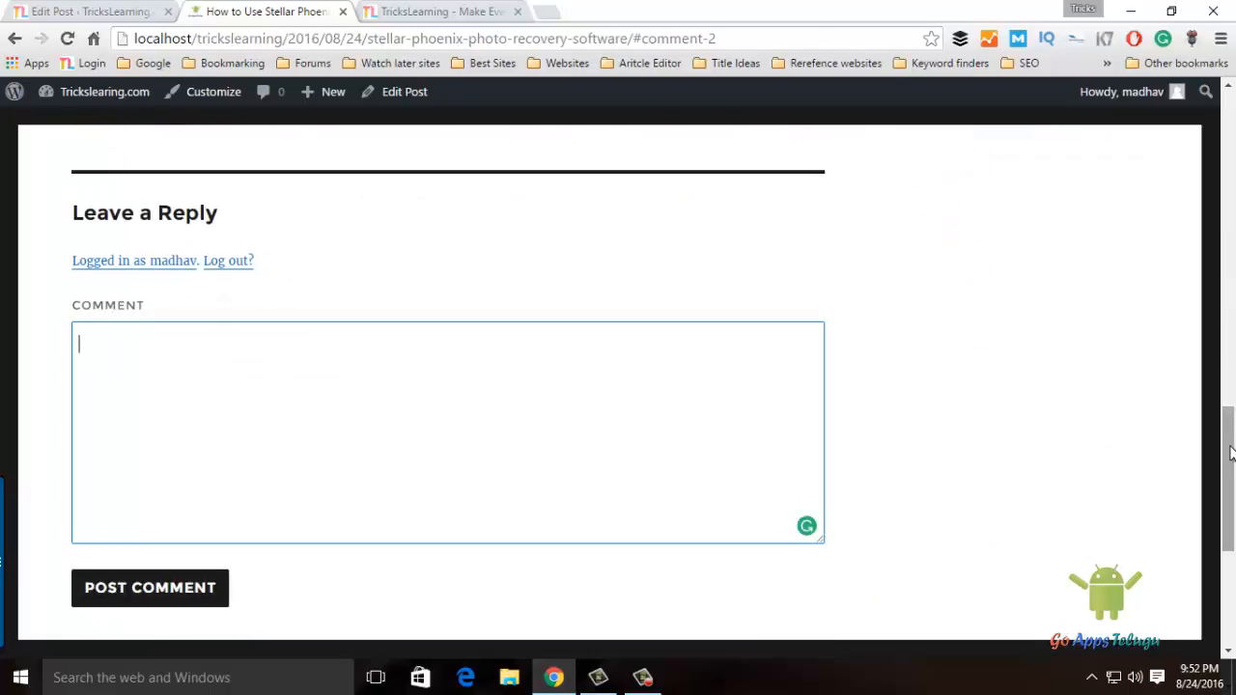
drag(1230, 452, 1232, 173)
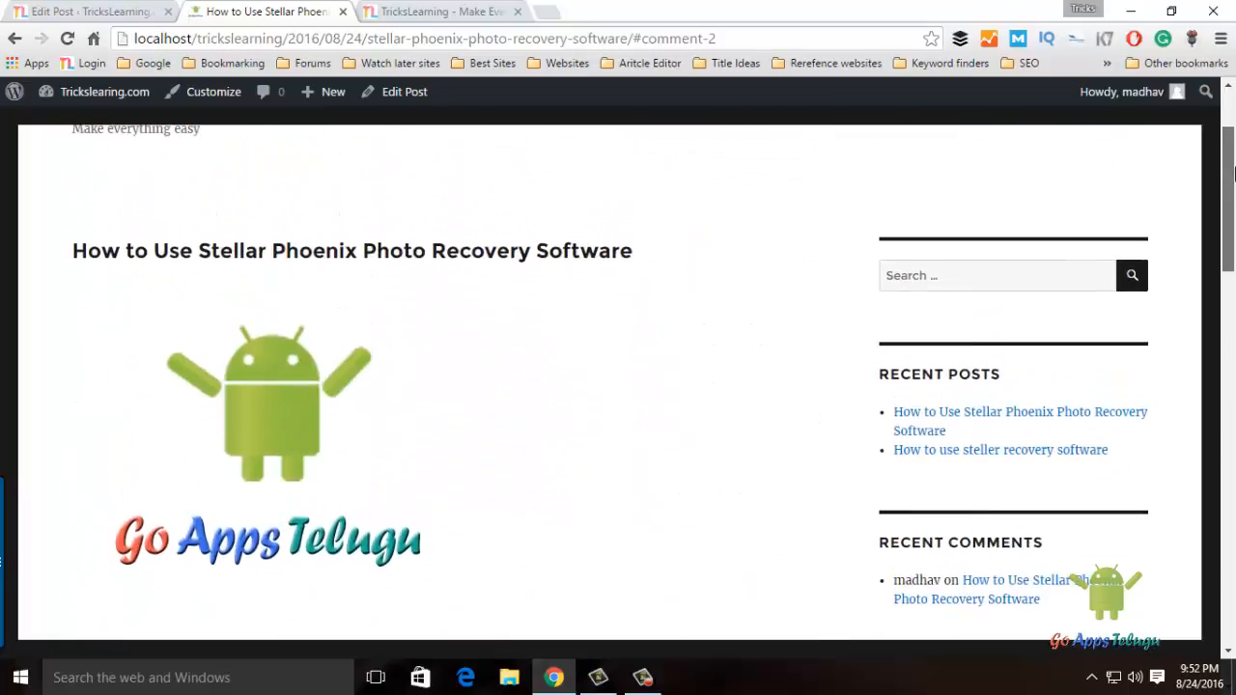
scroll(1232, 241, down, 1)
drag(1232, 241, 1232, 200)
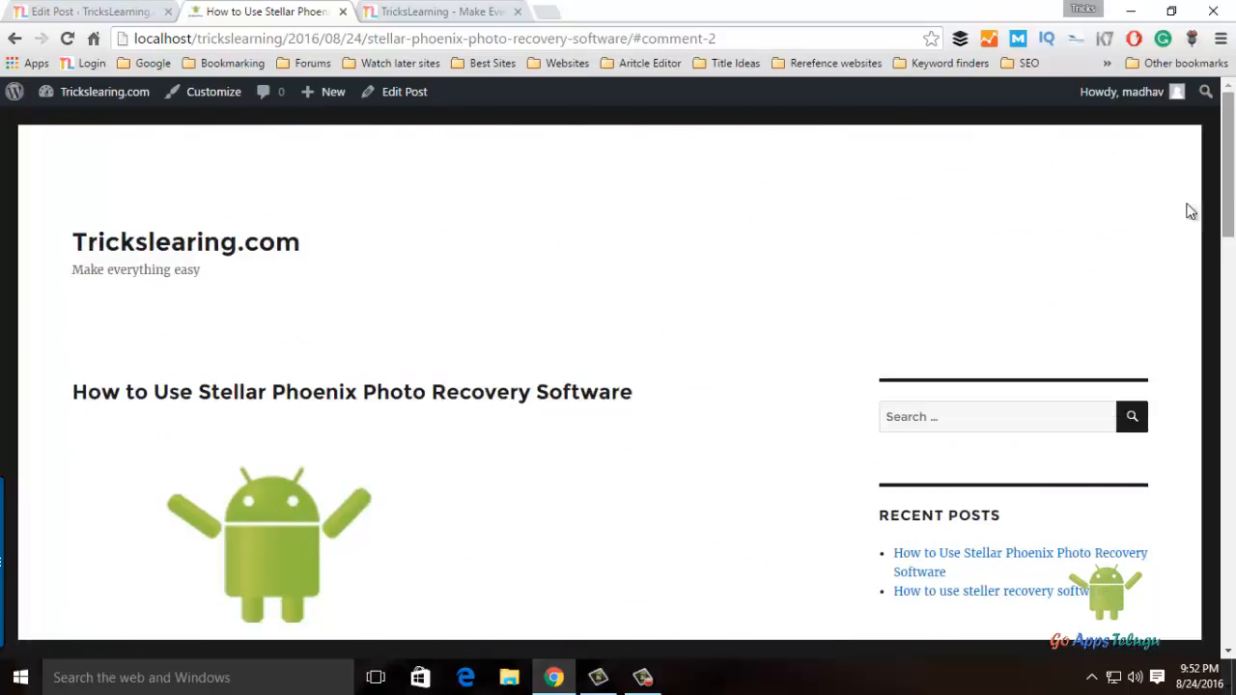
Return to the live TricksLearning.com post editor and deselect the article's two opening paragraphs.
click(440, 19)
click(106, 18)
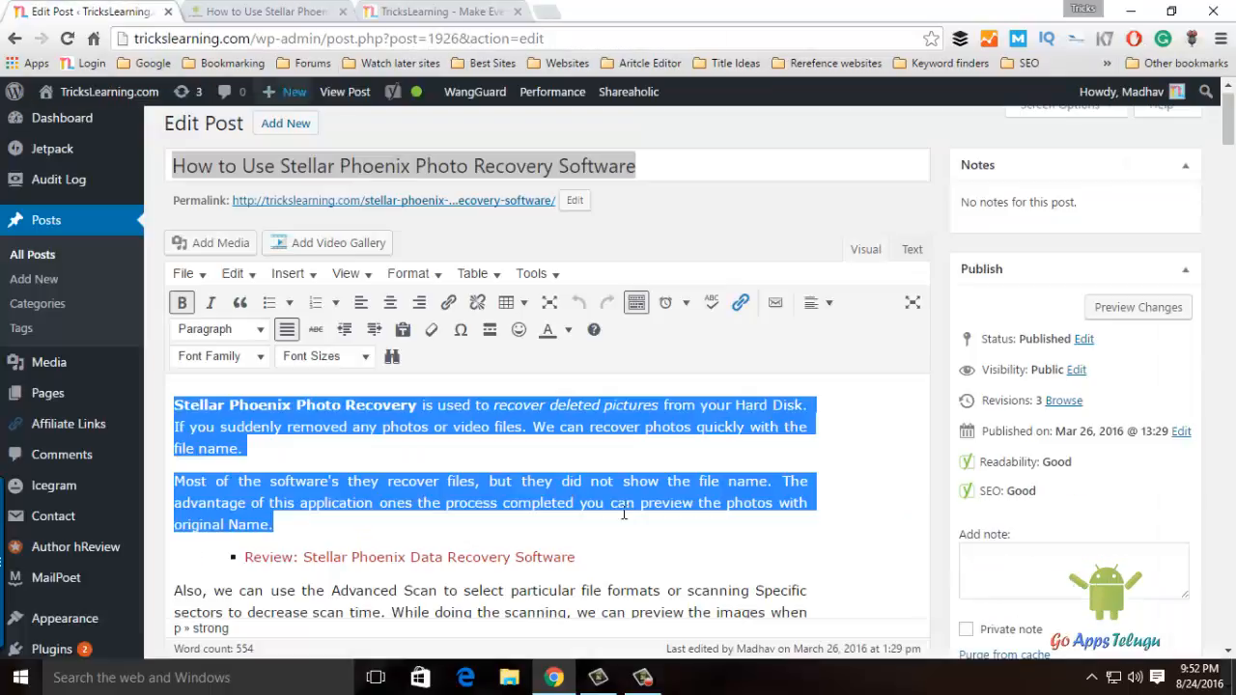
click(832, 494)
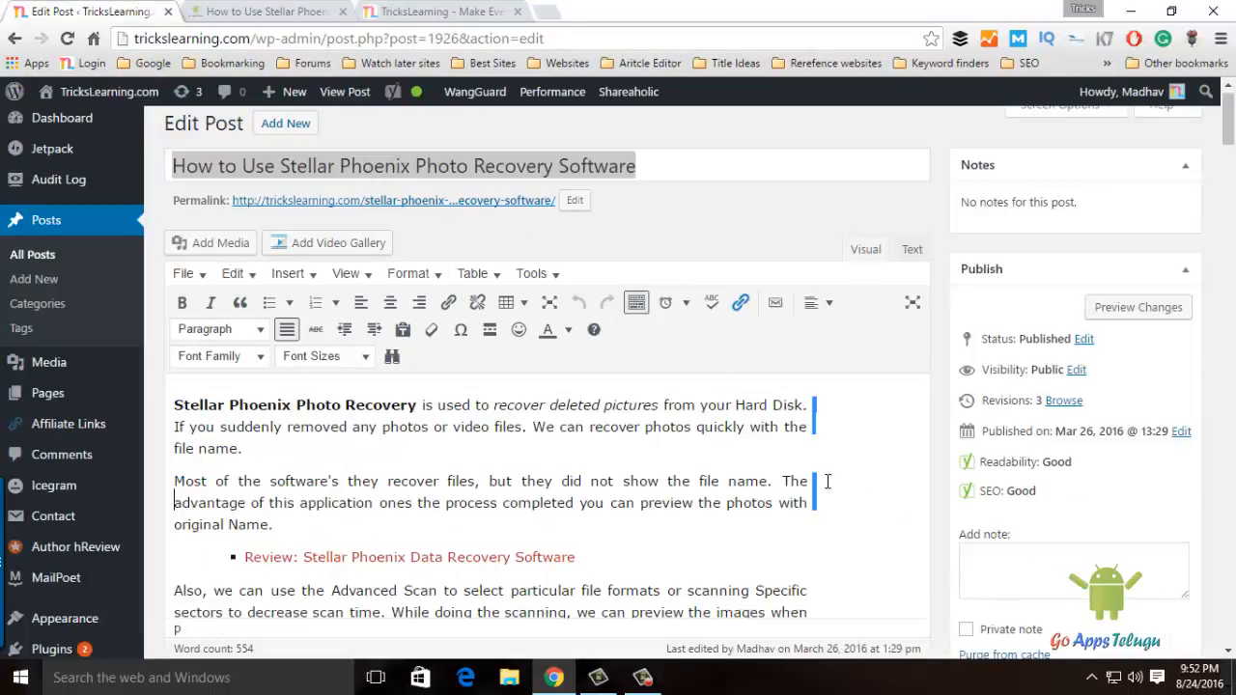
click(817, 450)
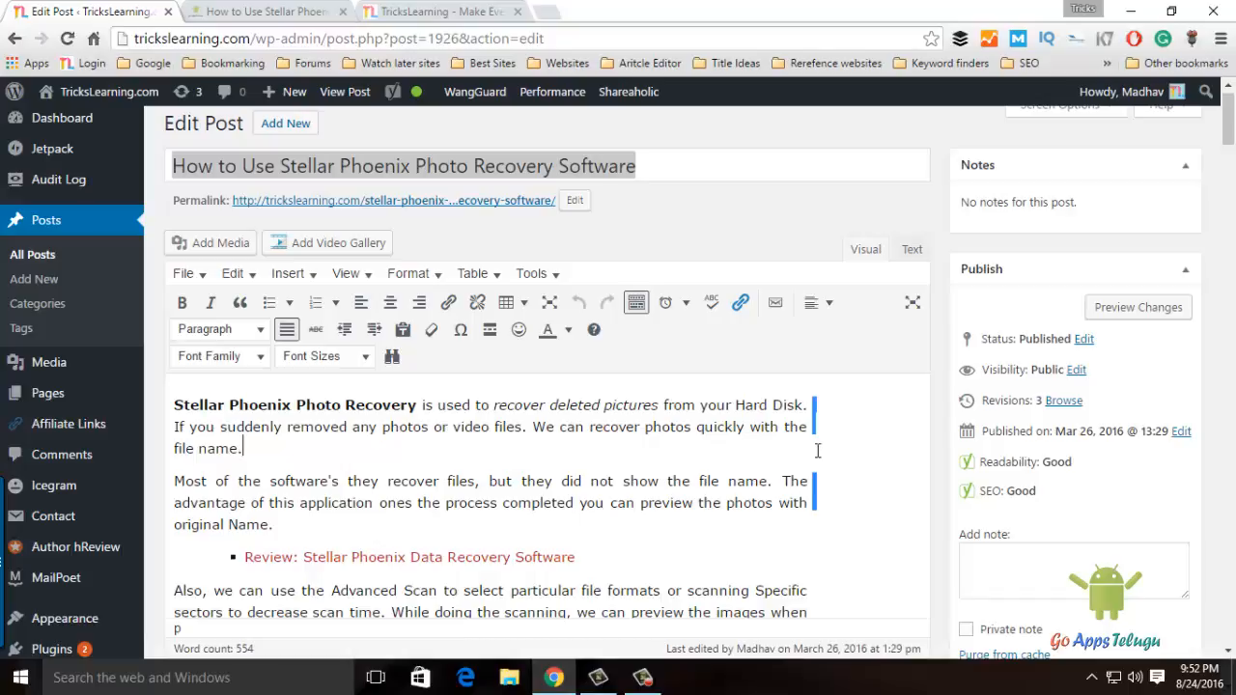